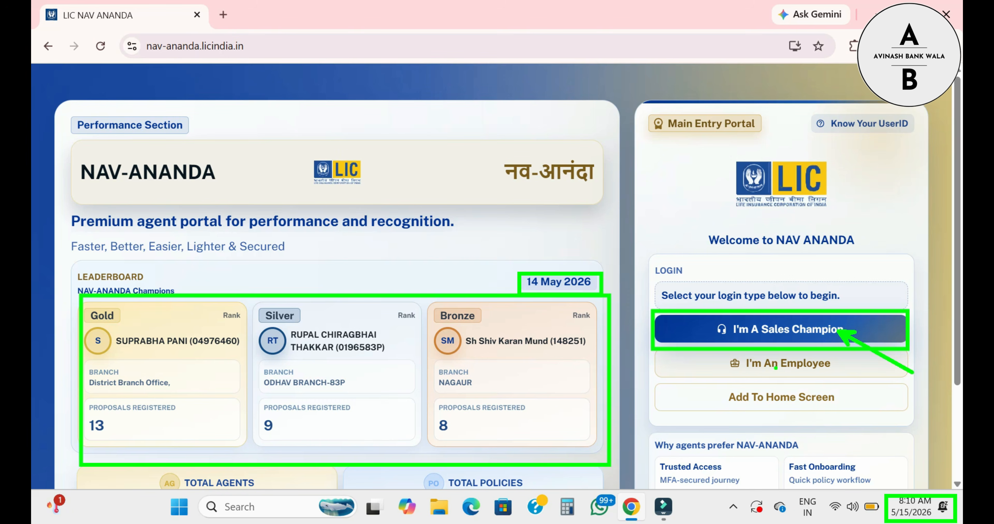
Open the Sales Champion login, enter the agent's user ID and continue with OTP as the verification method
{"action": "key", "text": "Escape"}
{"action": "left_click", "coordinate": [778, 330]}
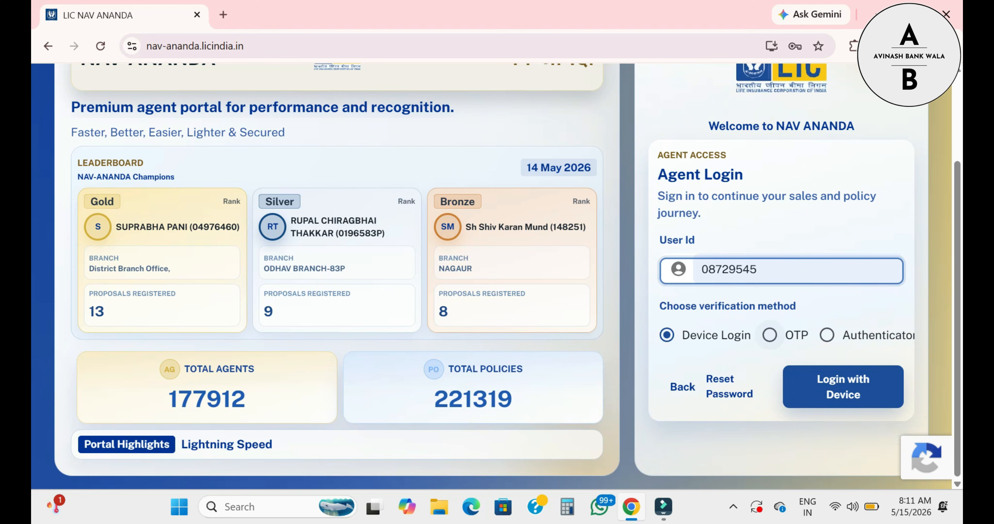
{"action": "left_click", "coordinate": [769, 335]}
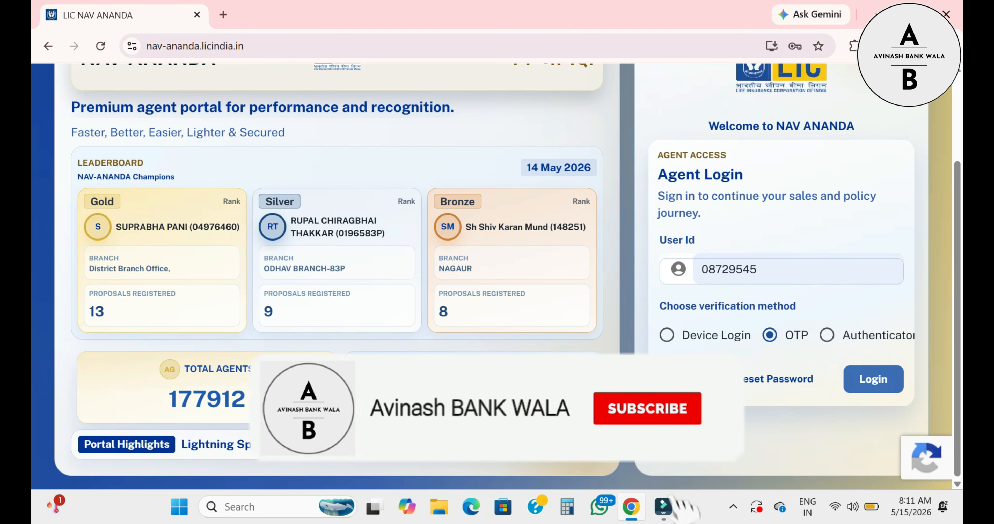
{"action": "left_click", "coordinate": [873, 379]}
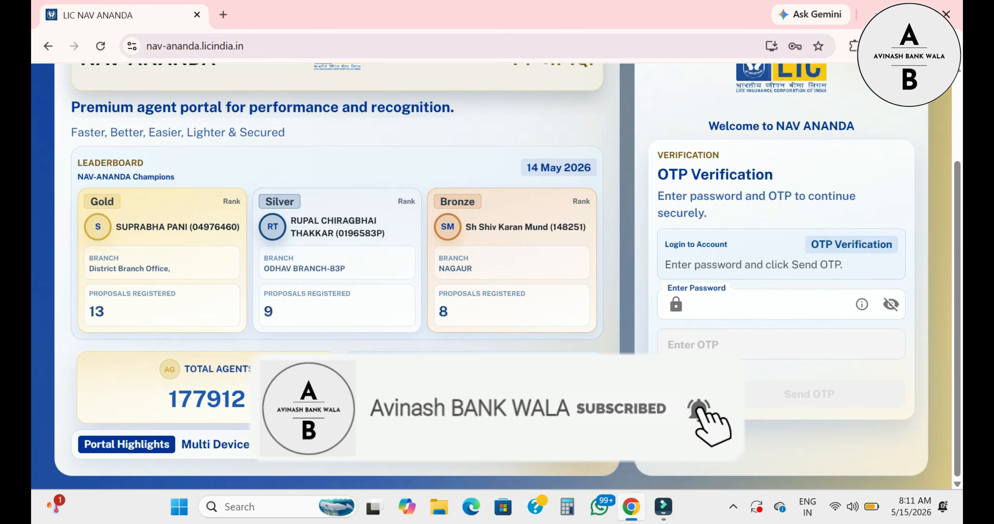
Fill in the saved account password and request an OTP
{"action": "left_click", "coordinate": [767, 304]}
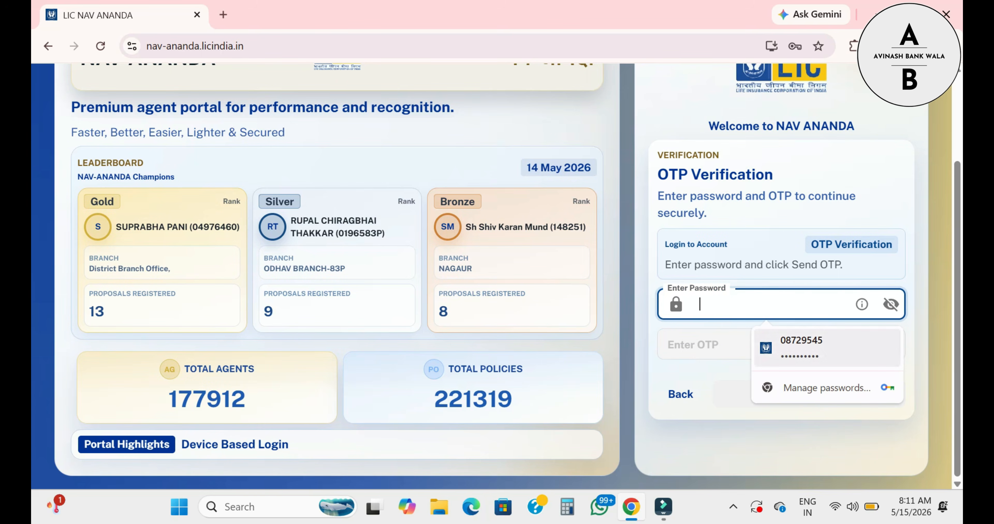
{"action": "left_click", "coordinate": [798, 348]}
{"action": "left_click", "coordinate": [790, 395]}
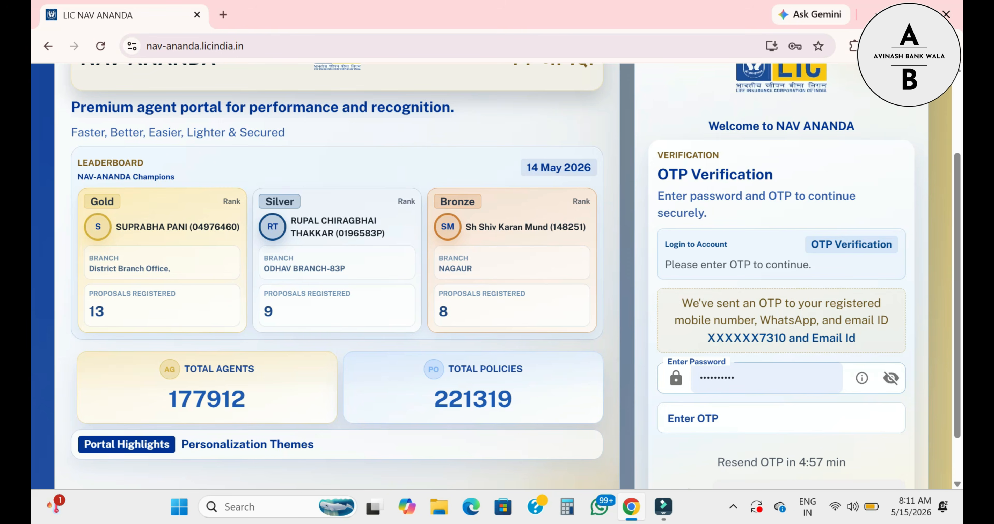
Enter the received OTP and verify it to sign in to the agent portal
{"action": "left_click", "coordinate": [782, 419]}
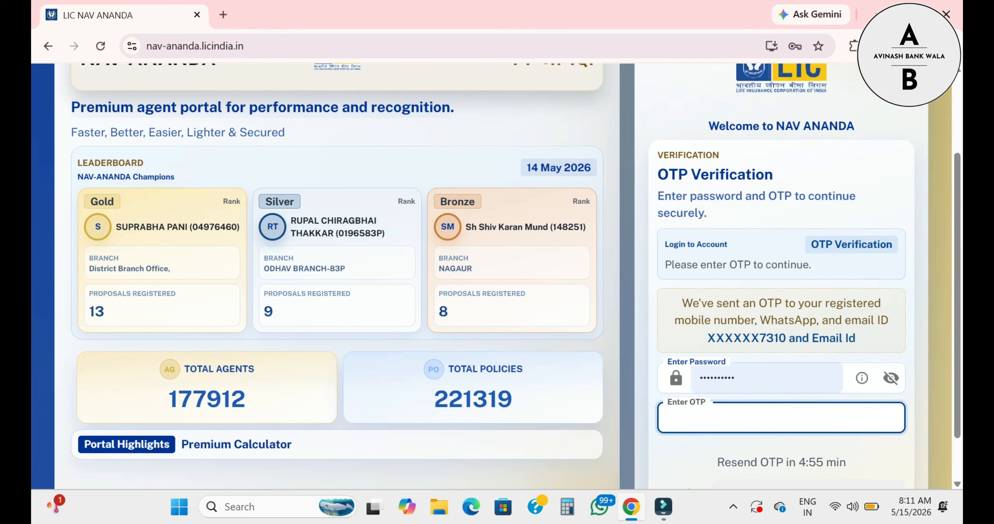
{"action": "scroll", "coordinate": [782, 419], "scroll_direction": "down", "scroll_amount": 1}
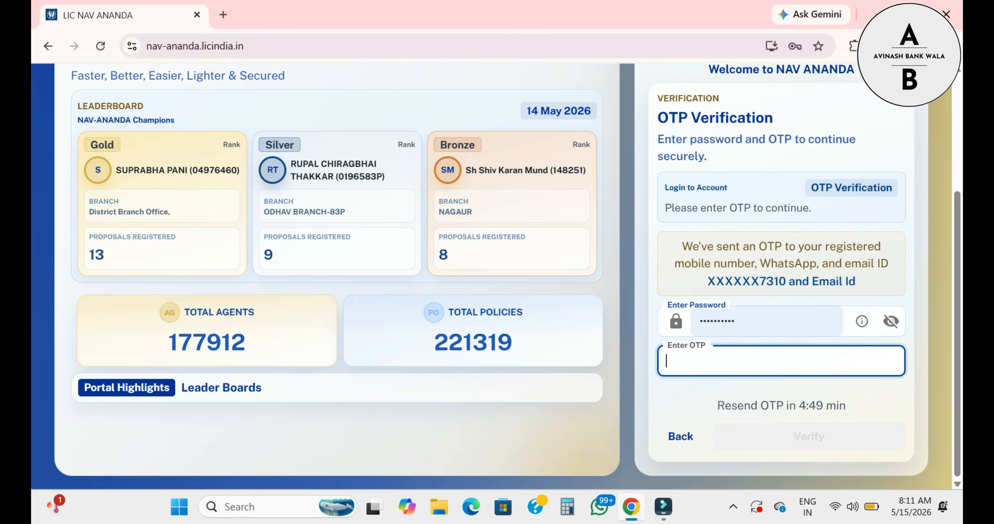
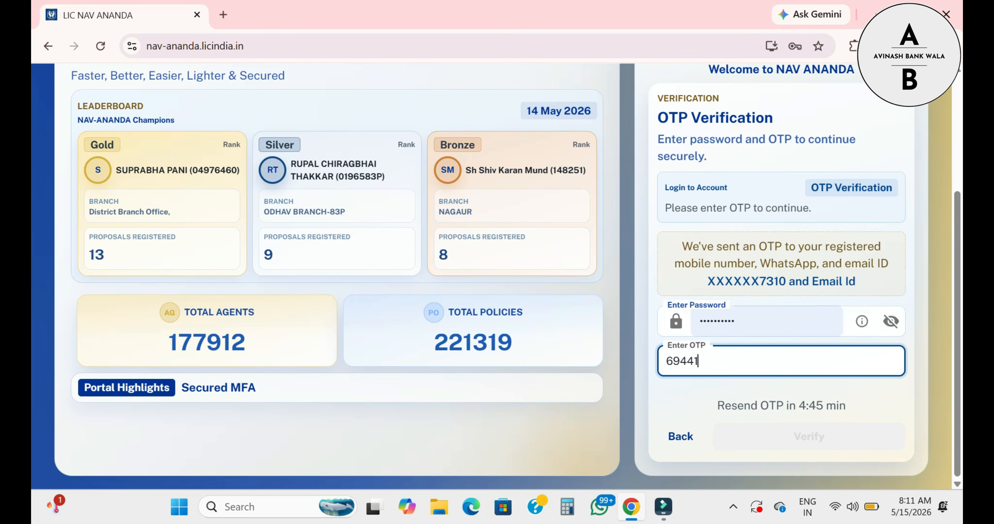
{"action": "key", "text": "Return"}
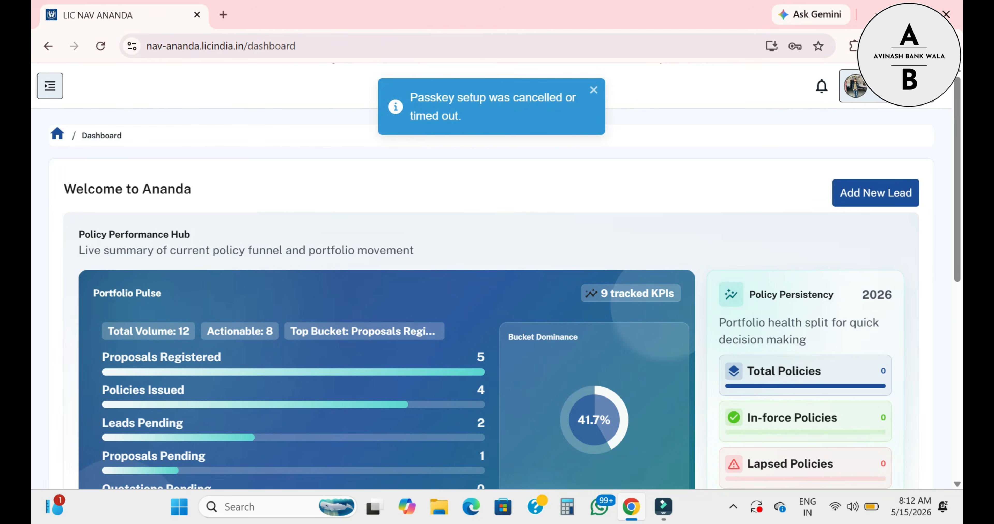
Review the dashboard's Portfolio Pulse summary, policy persistency section and the cards for leads, proposals and issued policies
{"action": "scroll", "coordinate": [496, 276], "scroll_direction": "down", "scroll_amount": 9}
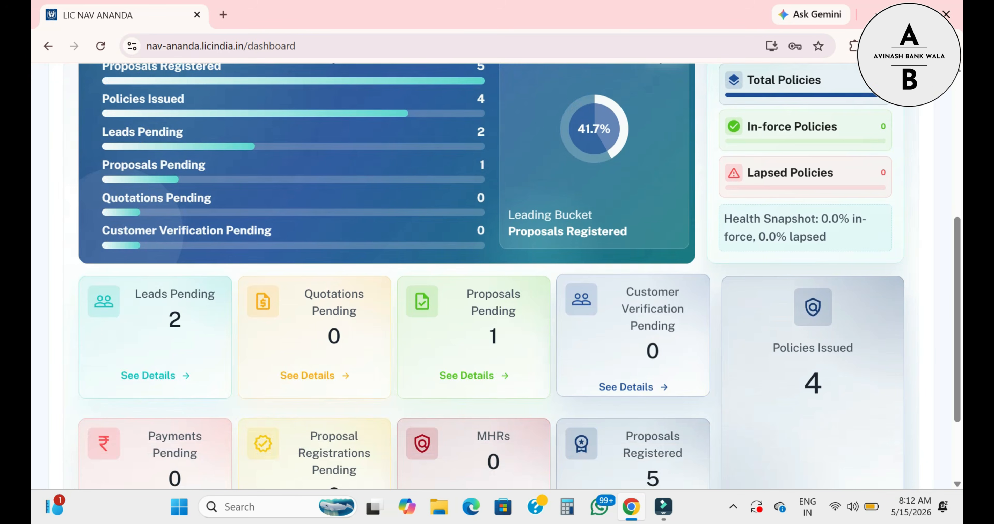
{"action": "scroll", "coordinate": [495, 276], "scroll_direction": "down", "scroll_amount": 1}
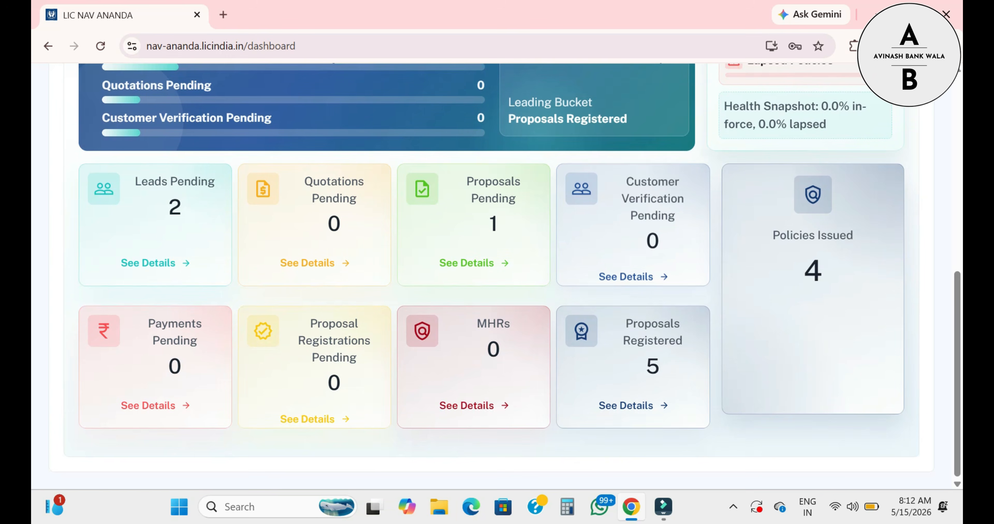
{"action": "scroll", "coordinate": [496, 276], "scroll_direction": "up", "scroll_amount": 2}
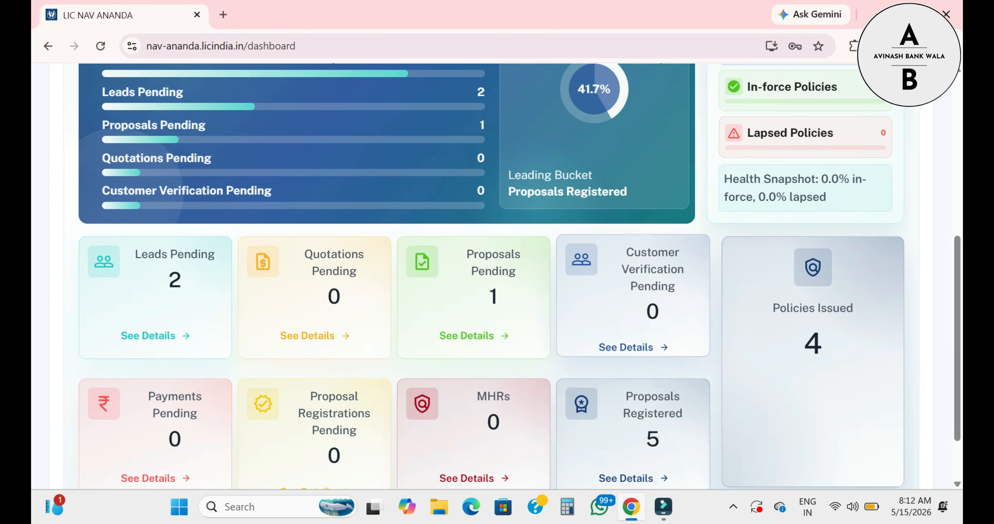
{"action": "scroll", "coordinate": [495, 276], "scroll_direction": "up", "scroll_amount": 4}
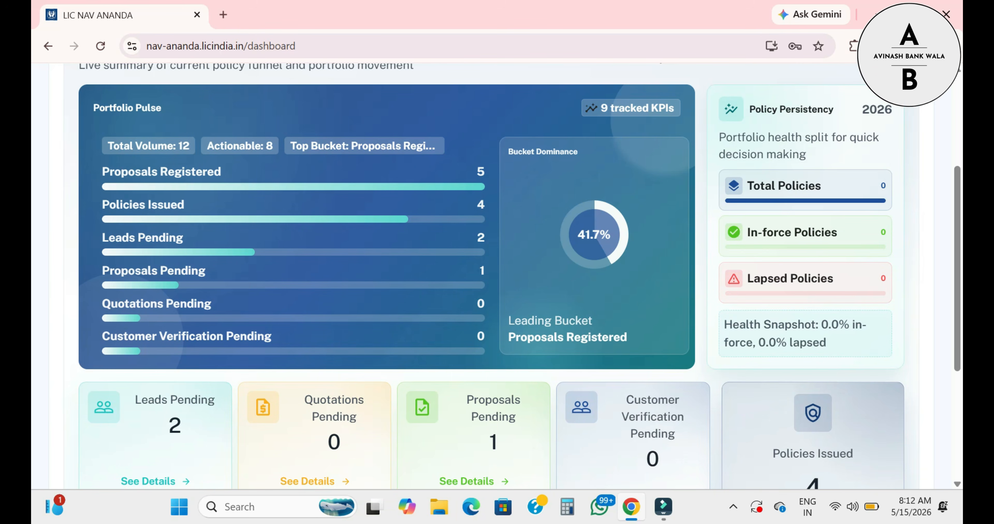
{"action": "scroll", "coordinate": [496, 276], "scroll_direction": "down", "scroll_amount": 5}
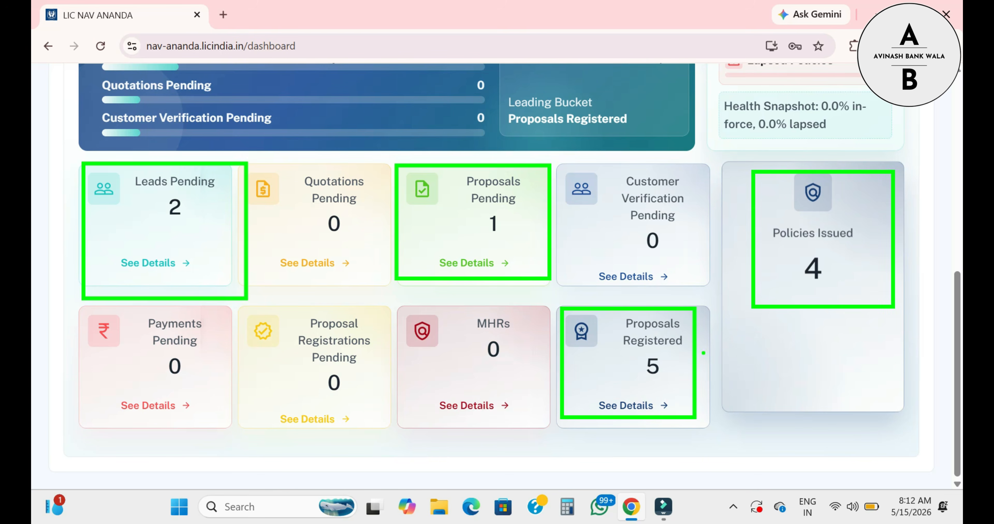
{"action": "scroll", "coordinate": [505, 274], "scroll_direction": "up", "scroll_amount": 8}
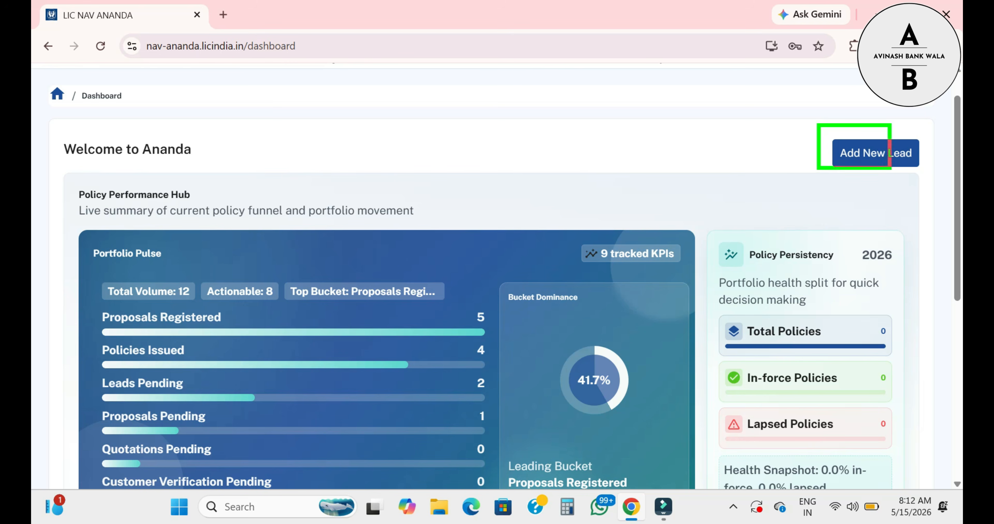
Start a new lead and enter the proposer's full name as per Aadhaar
{"action": "key", "text": "Escape"}
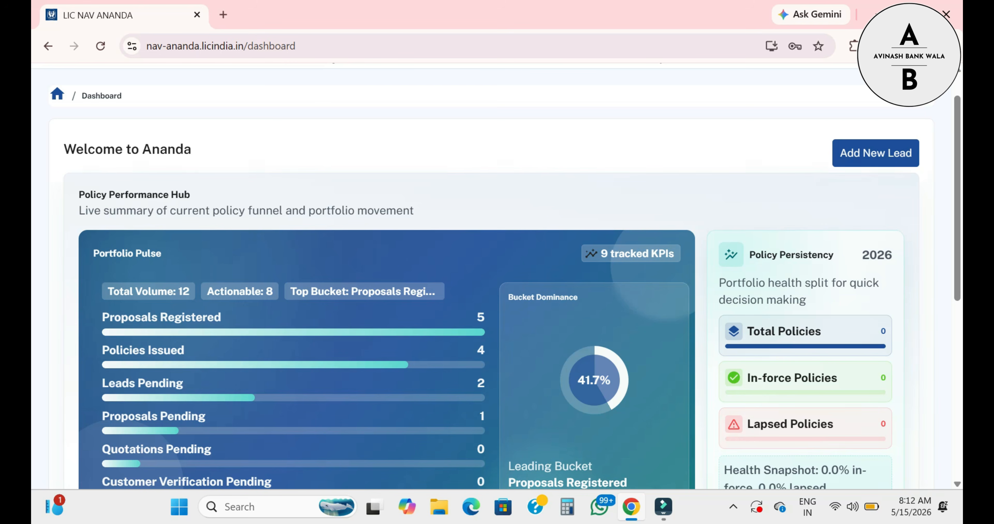
{"action": "left_click", "coordinate": [891, 155]}
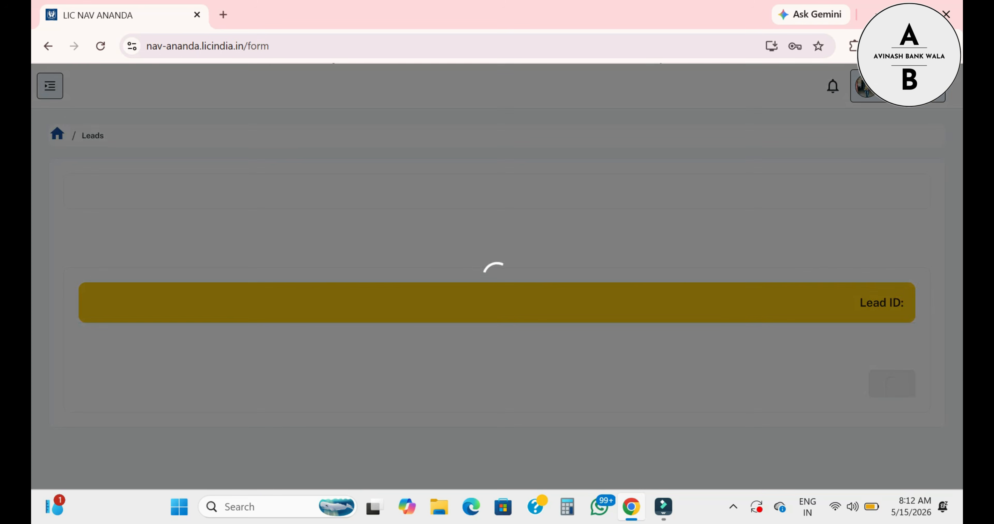
{"action": "scroll", "coordinate": [497, 270], "scroll_direction": "down", "scroll_amount": 2}
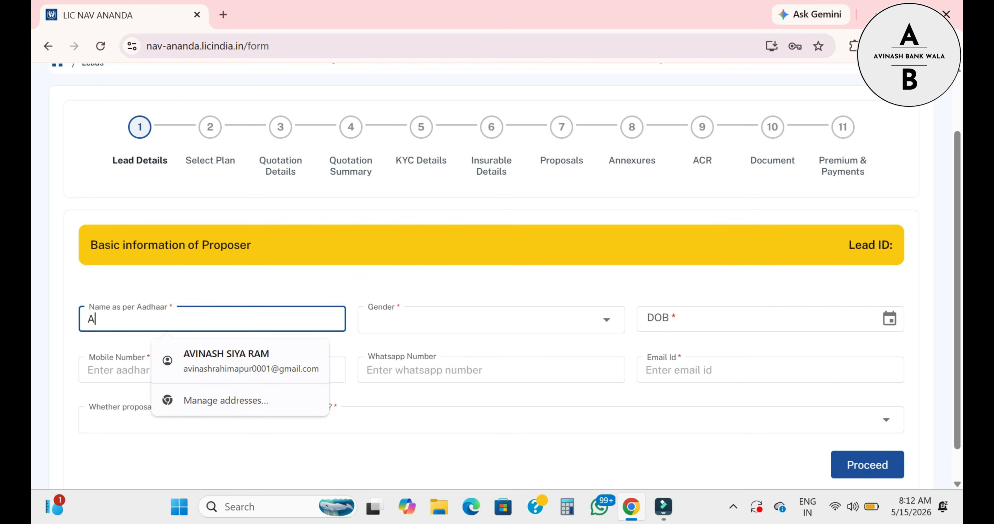
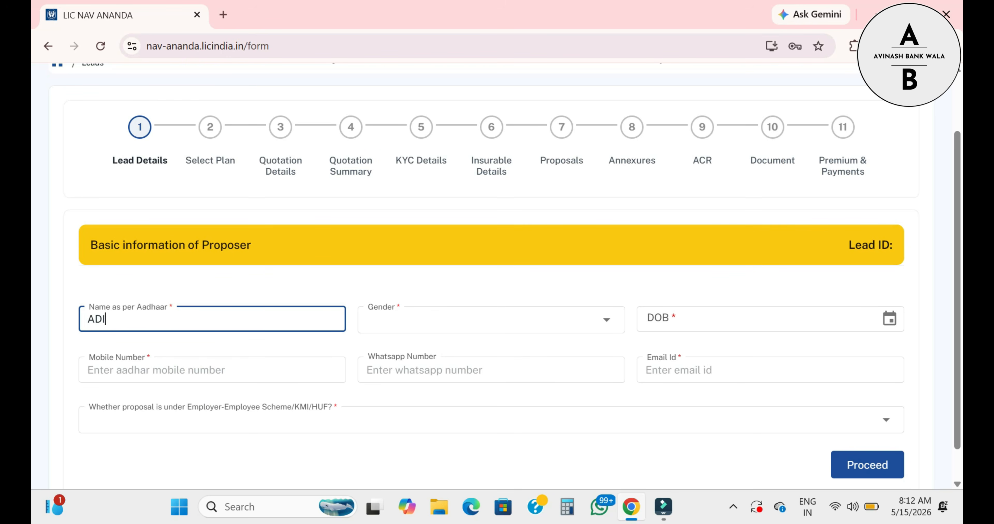
Set the proposer's gender to Male and enter the date of birth
{"action": "key", "text": "Tab"}
{"action": "key", "text": "Down"}
{"action": "key", "text": "Return"}
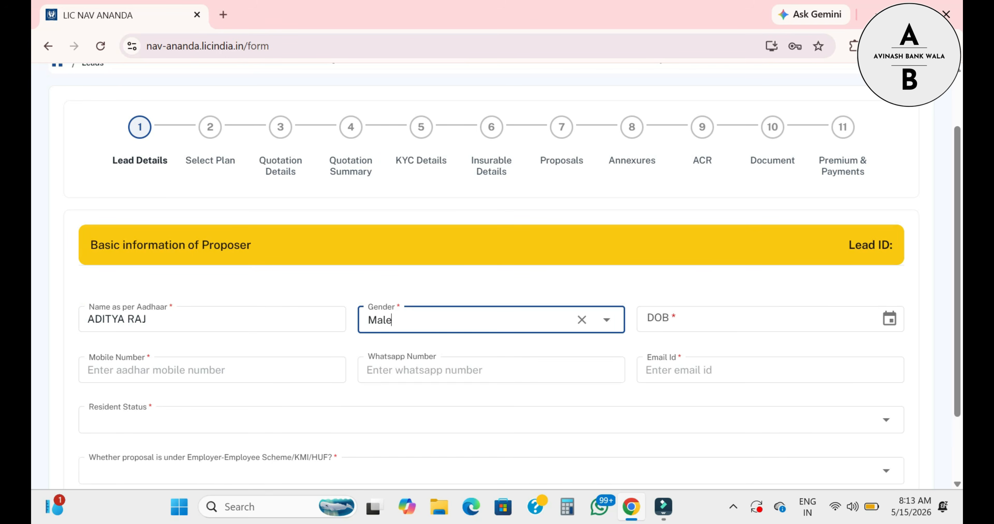
{"action": "key", "text": "Tab"}
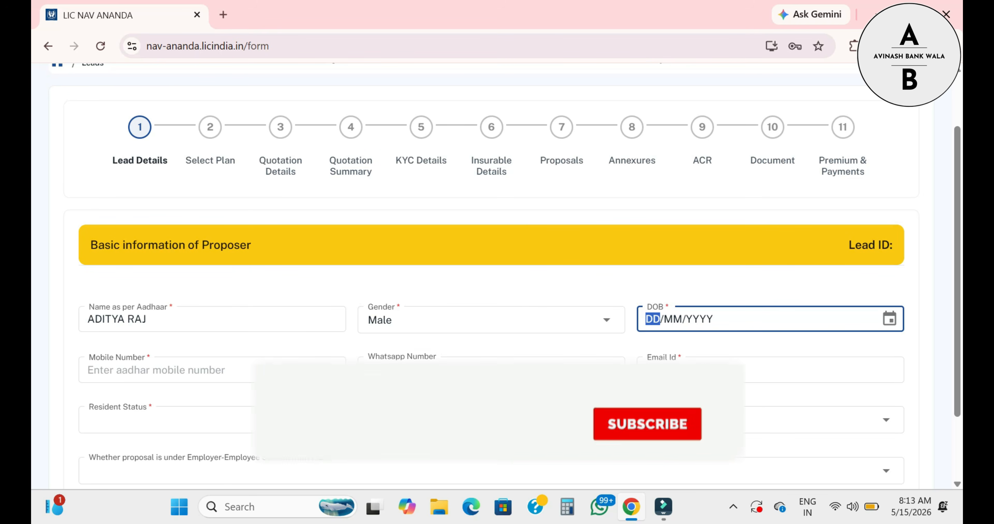
{"action": "type", "text": "01/"}
{"action": "type", "text": "01/2006"}
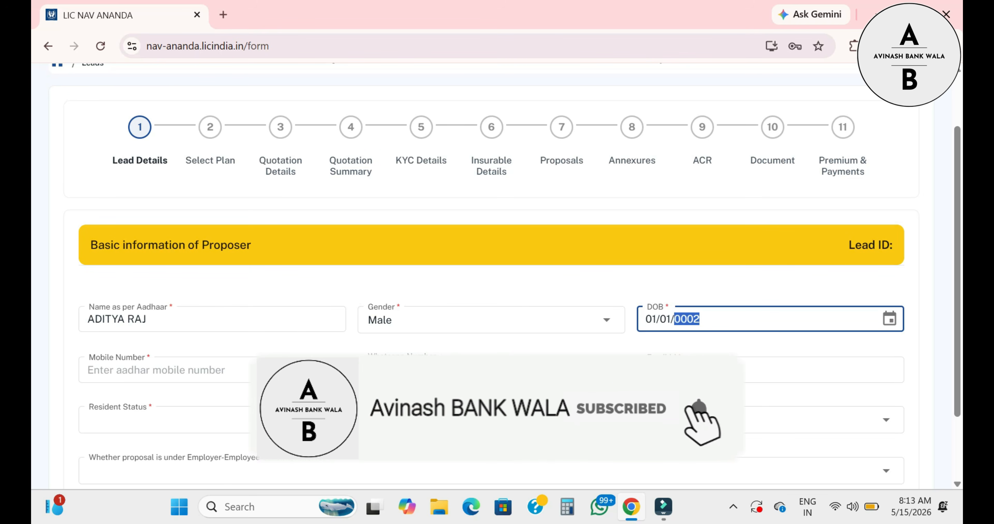
{"action": "key", "text": "Tab"}
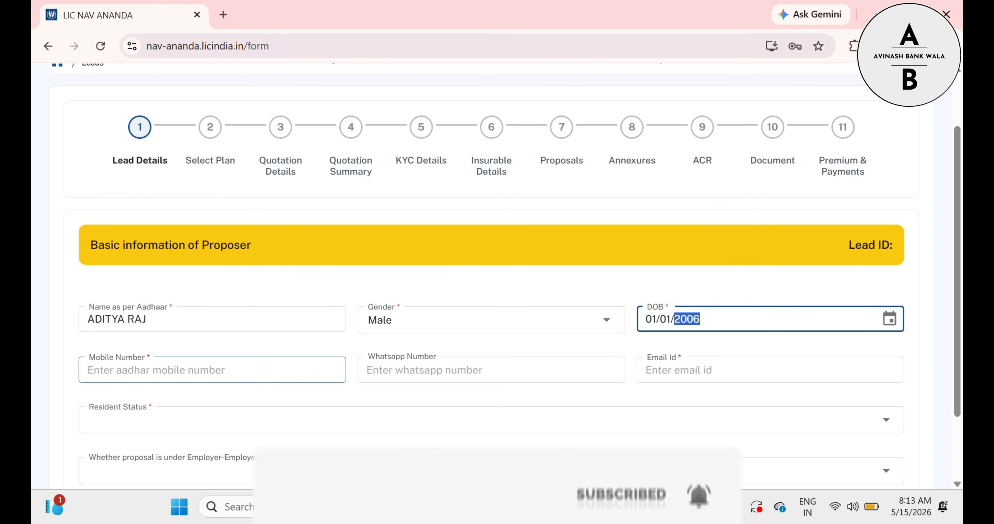
Enter the proposer's mobile number and WhatsApp number
{"action": "type", "text": "73"}
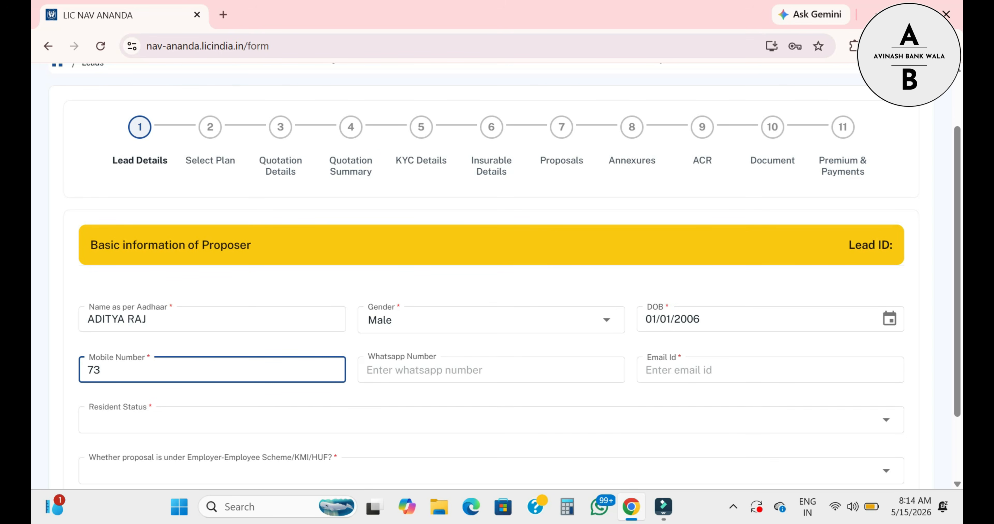
{"action": "type", "text": "23"}
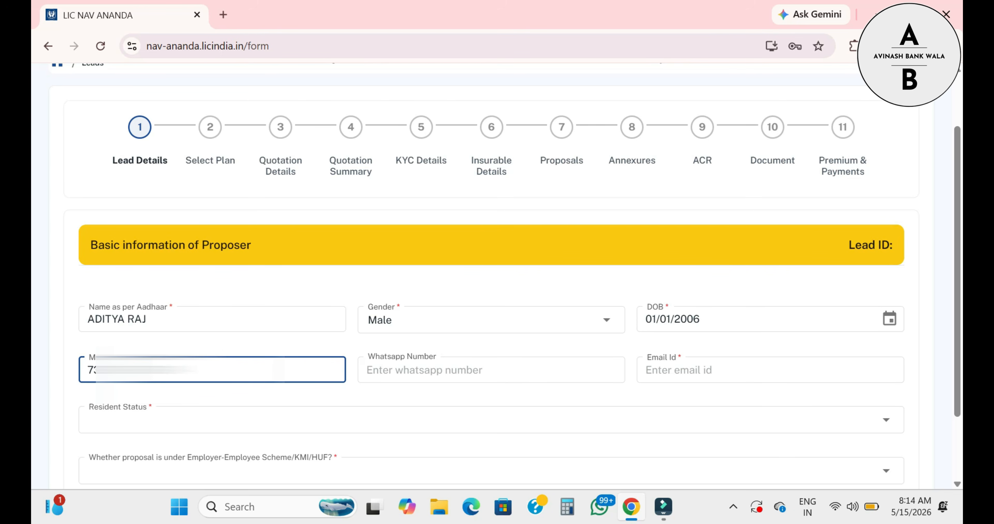
{"action": "type", "text": "??"}
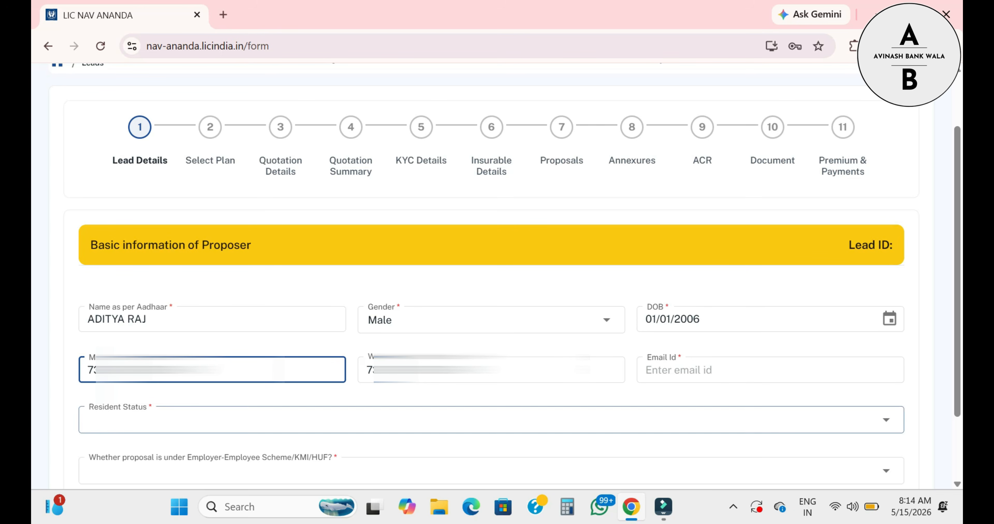
{"action": "left_click", "coordinate": [767, 344]}
{"action": "left_click", "coordinate": [582, 370]}
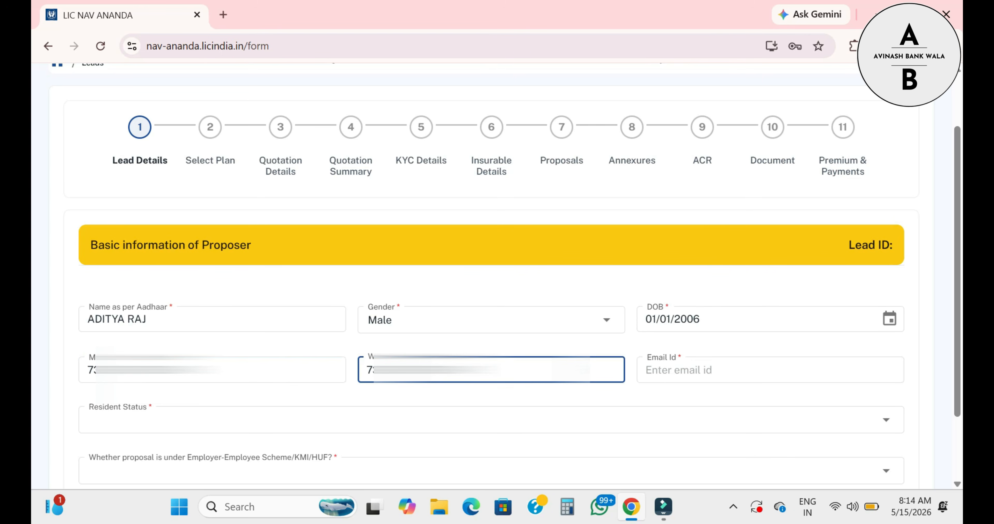
Fill in the proposer's e-mail address in the lead details
{"action": "left_click", "coordinate": [767, 370]}
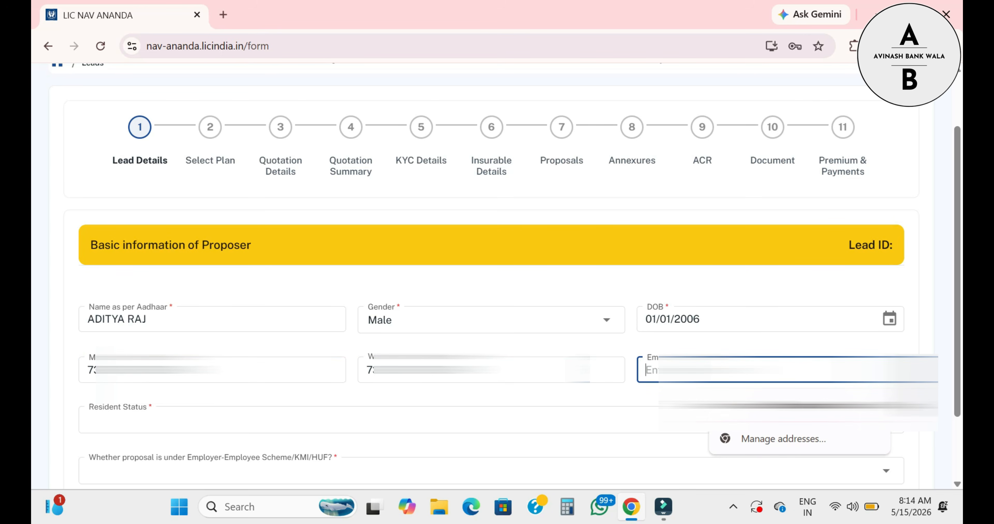
{"action": "type", "text": "avi"}
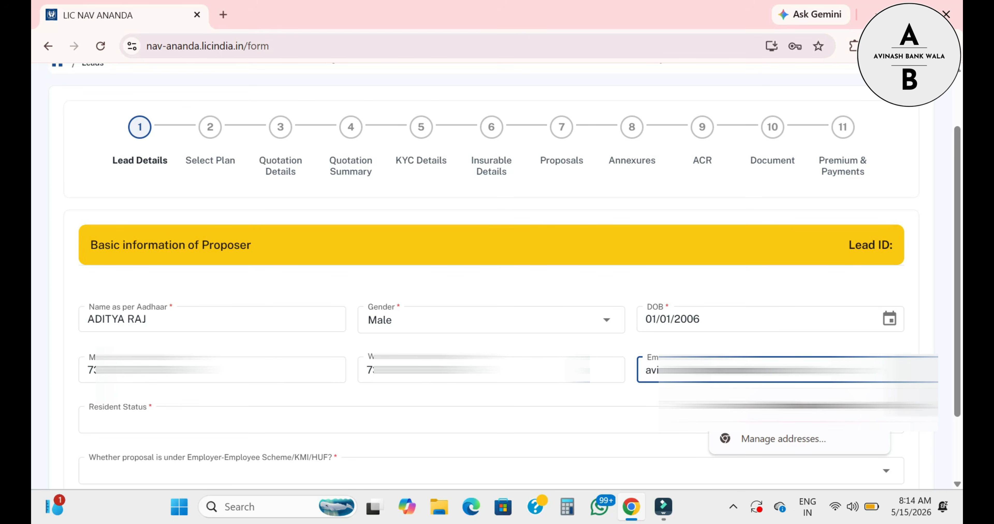
{"action": "key", "text": "Tab"}
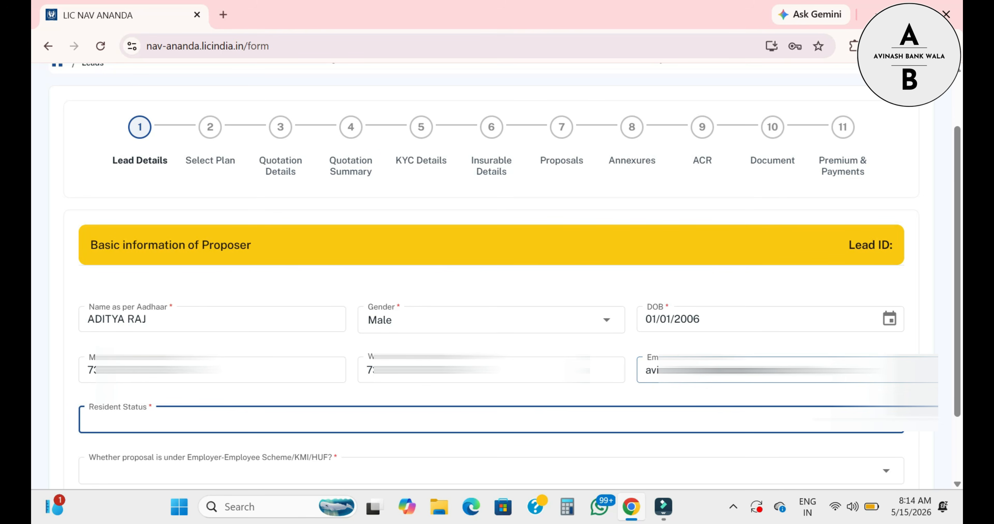
Set the proposer's resident status to Resident Indian
{"action": "scroll", "coordinate": [497, 276], "scroll_direction": "down", "scroll_amount": 2}
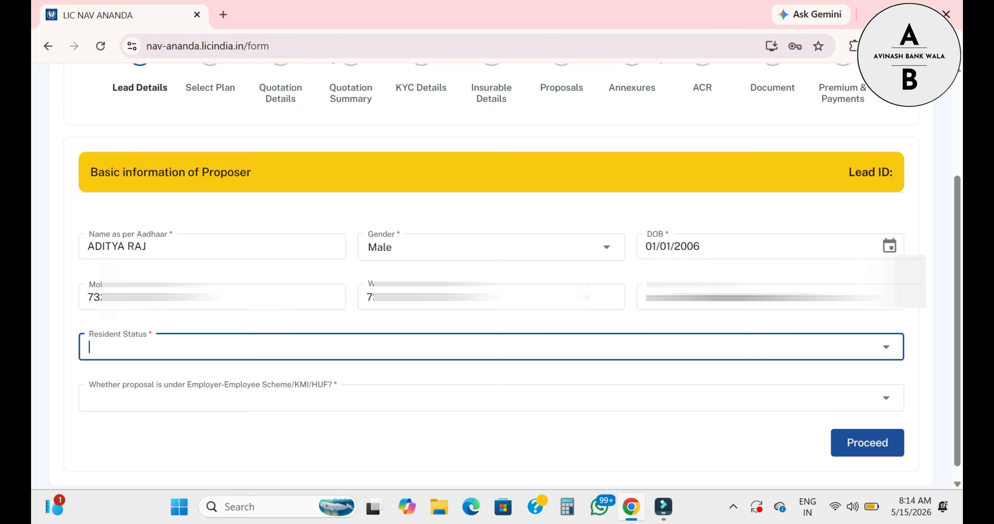
{"action": "key", "text": "Down"}
Answer No to whether the proposal is under an Employer-Employee Scheme, KMI or HUF
{"action": "key", "text": "Down"}
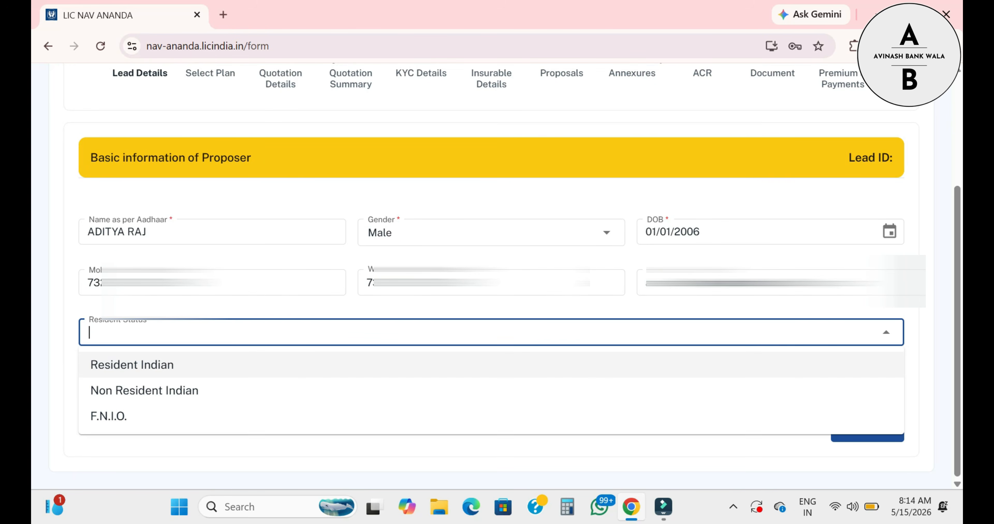
{"action": "key", "text": "Return"}
{"action": "key", "text": "Tab"}
{"action": "key", "text": "Down"}
{"action": "key", "text": "Up"}
{"action": "key", "text": "Up"}
{"action": "key", "text": "Up"}
{"action": "key", "text": "Up"}
{"action": "key", "text": "Up"}
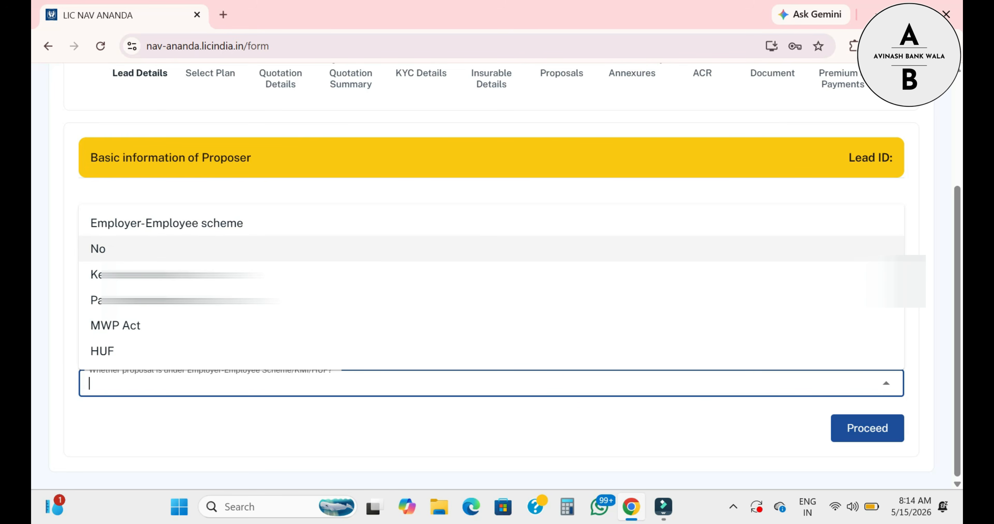
{"action": "key", "text": "Return"}
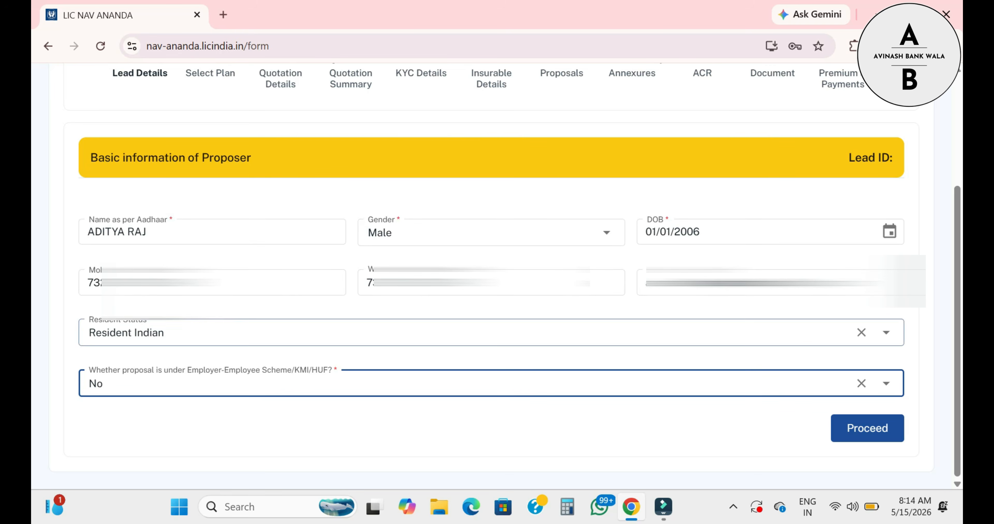
Save the lead details and choose plan 736, LIC's Jeevan Labh, for the proposal
{"action": "key", "text": "Tab"}
{"action": "key", "text": "Return"}
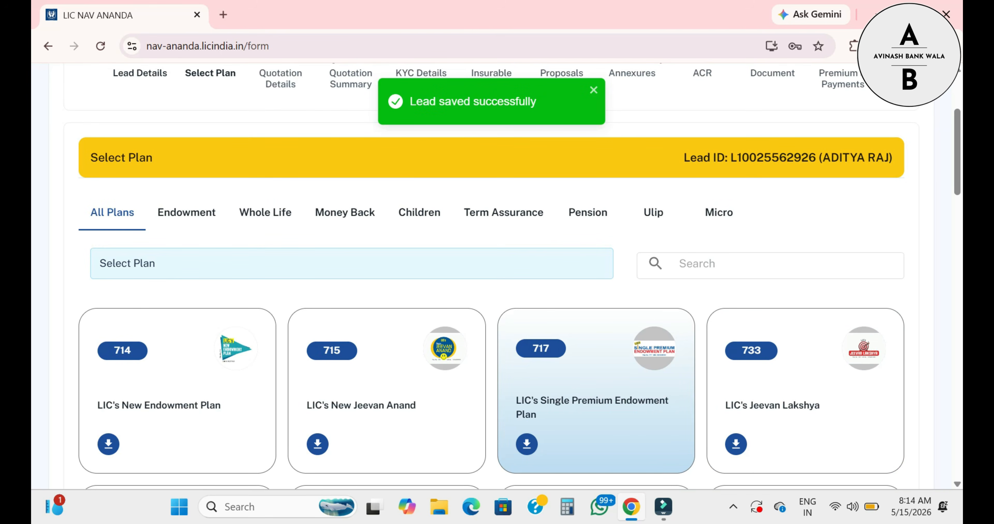
{"action": "scroll", "coordinate": [595, 386], "scroll_direction": "down", "scroll_amount": 2}
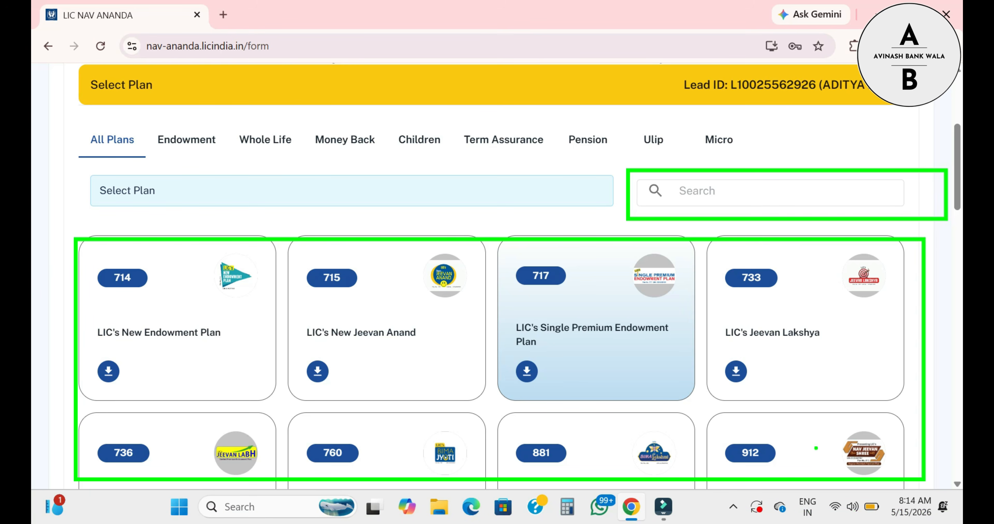
{"action": "scroll", "coordinate": [386, 328], "scroll_direction": "down", "scroll_amount": 3}
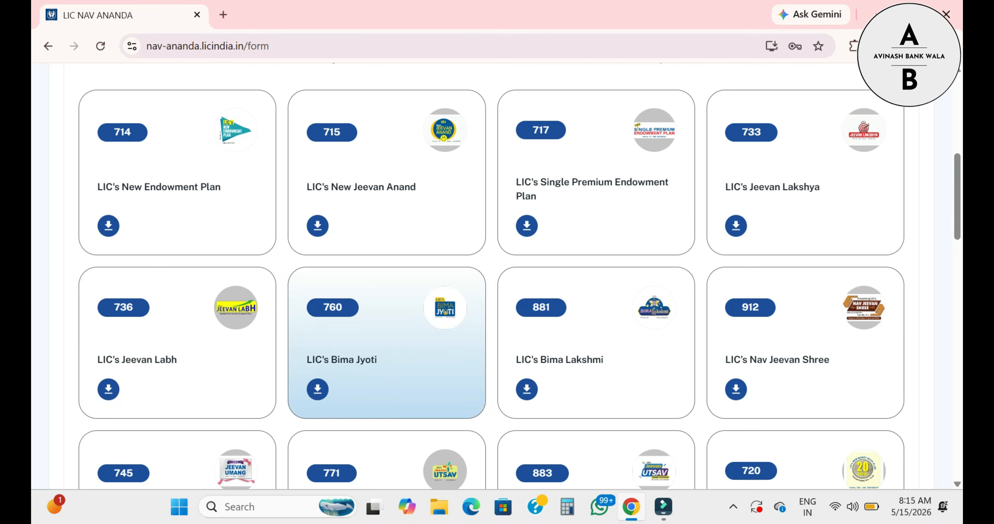
{"action": "left_click", "coordinate": [177, 343]}
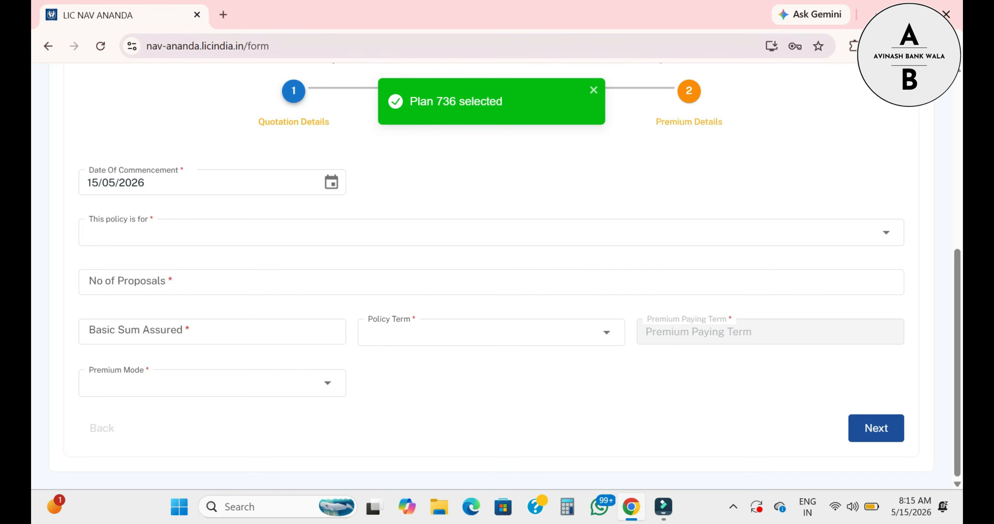
In the quotation details, set the policy to be for Self and the number of proposals to 1
{"action": "left_click", "coordinate": [491, 232]}
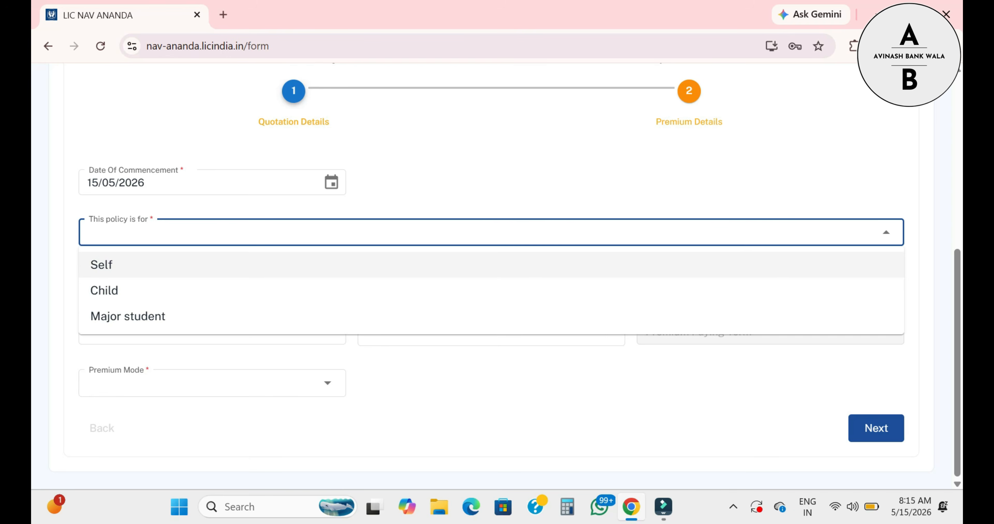
{"action": "left_click", "coordinate": [101, 265]}
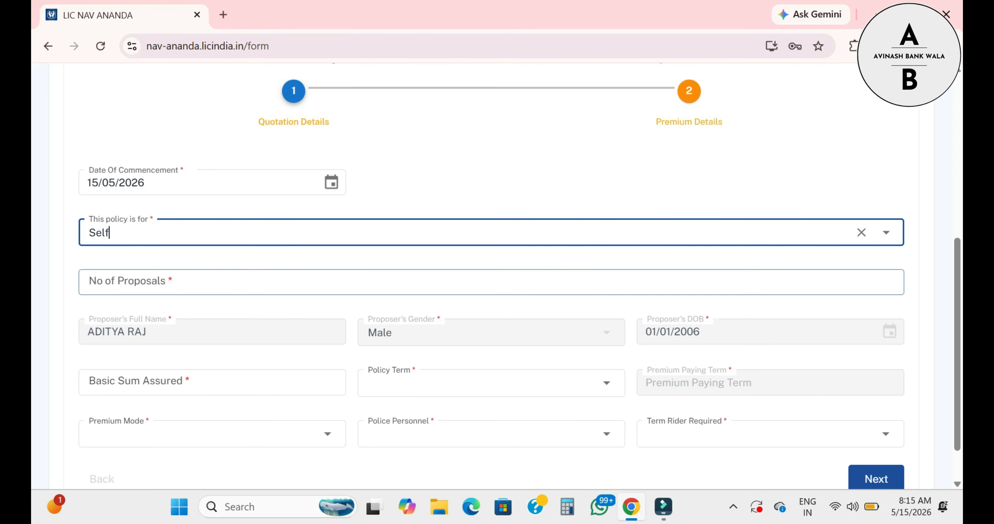
{"action": "left_click", "coordinate": [166, 282]}
{"action": "type", "text": "1"}
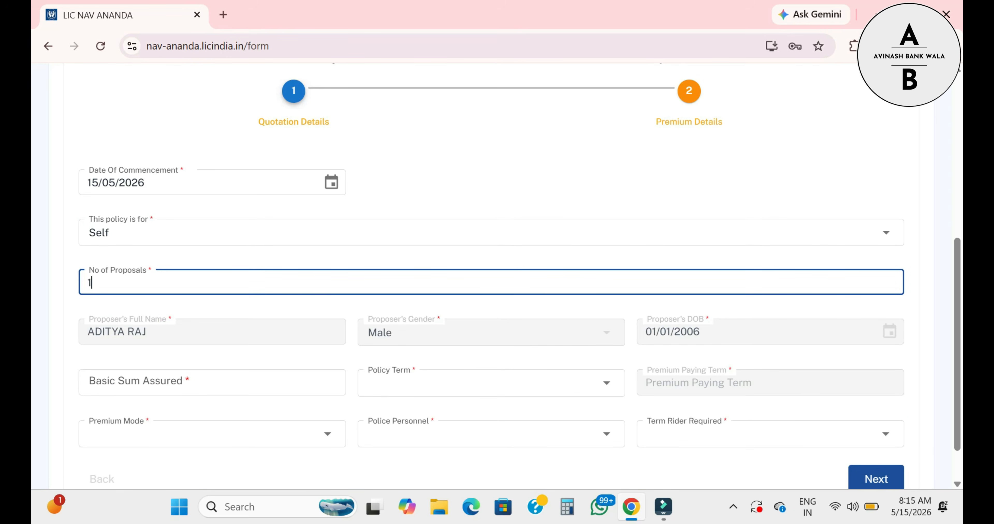
Set the basic sum assured to 200000 and the policy term to 21 years
{"action": "scroll", "coordinate": [496, 276], "scroll_direction": "down", "scroll_amount": 2}
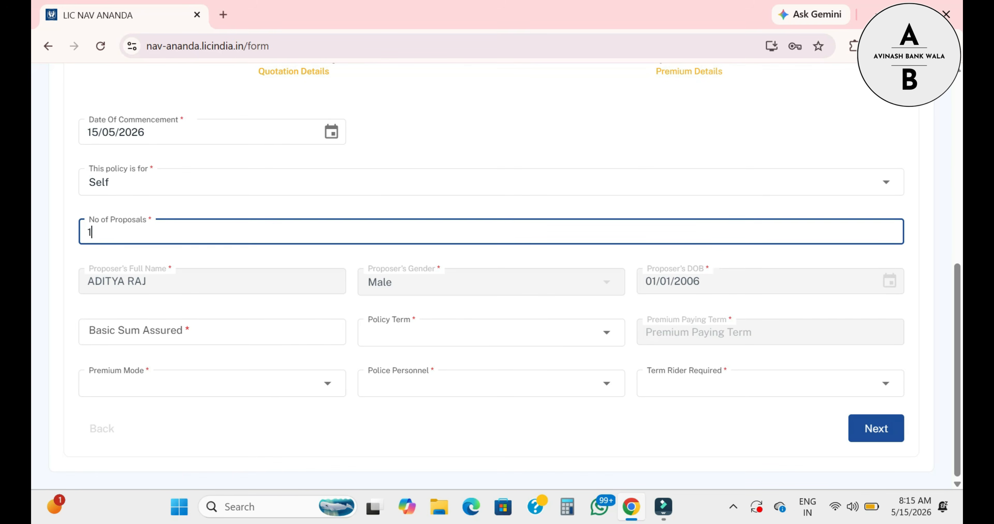
{"action": "left_click", "coordinate": [165, 332]}
{"action": "type", "text": "200000"}
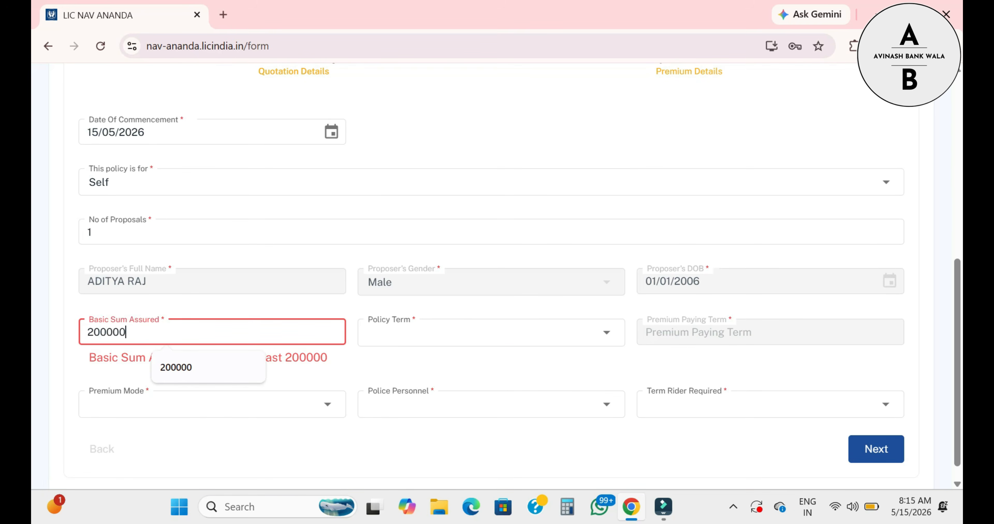
{"action": "key", "text": "Tab"}
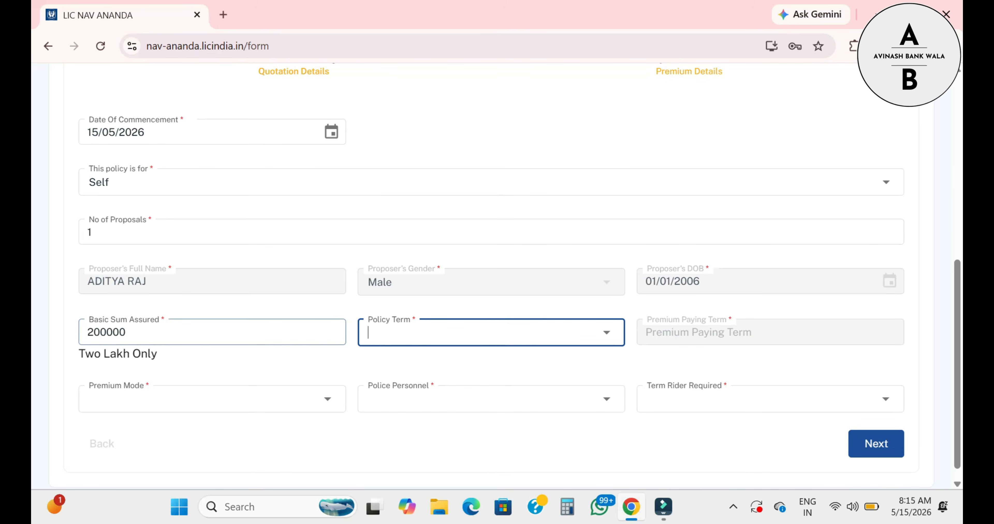
{"action": "left_click", "coordinate": [478, 333]}
{"action": "left_click", "coordinate": [478, 391]}
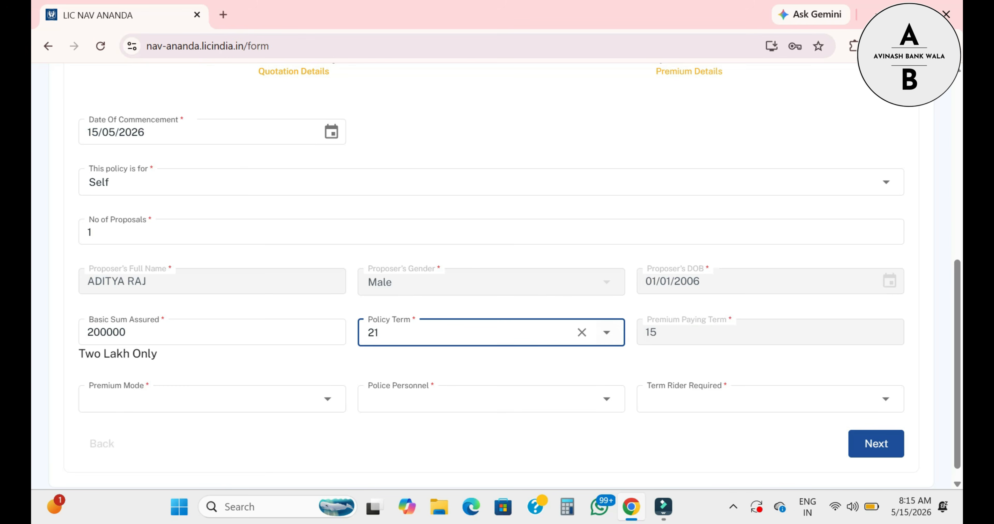
Set the premium mode to Half Yearly and answer No for both Under NACH and Police Personnel
{"action": "scroll", "coordinate": [212, 389], "scroll_direction": "down", "scroll_amount": 1}
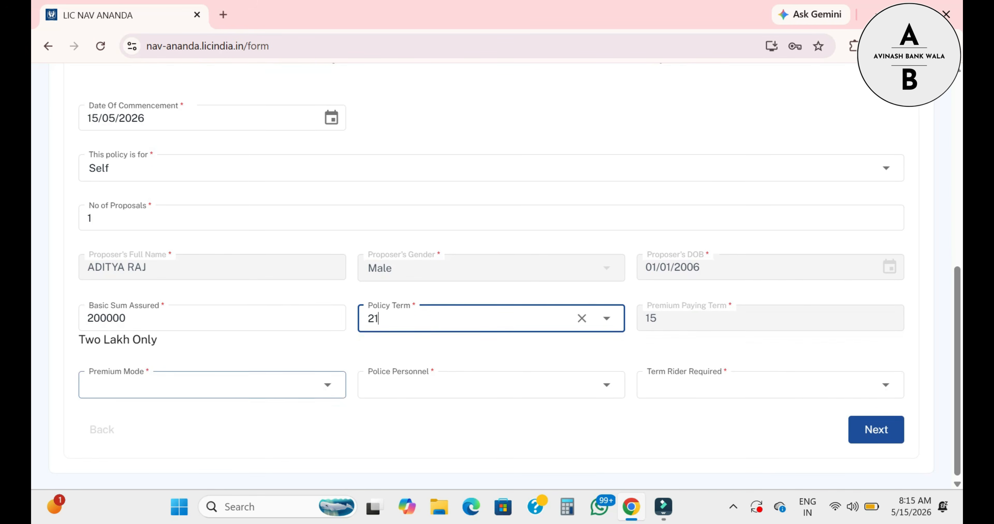
{"action": "left_click", "coordinate": [213, 385]}
{"action": "left_click", "coordinate": [120, 299]}
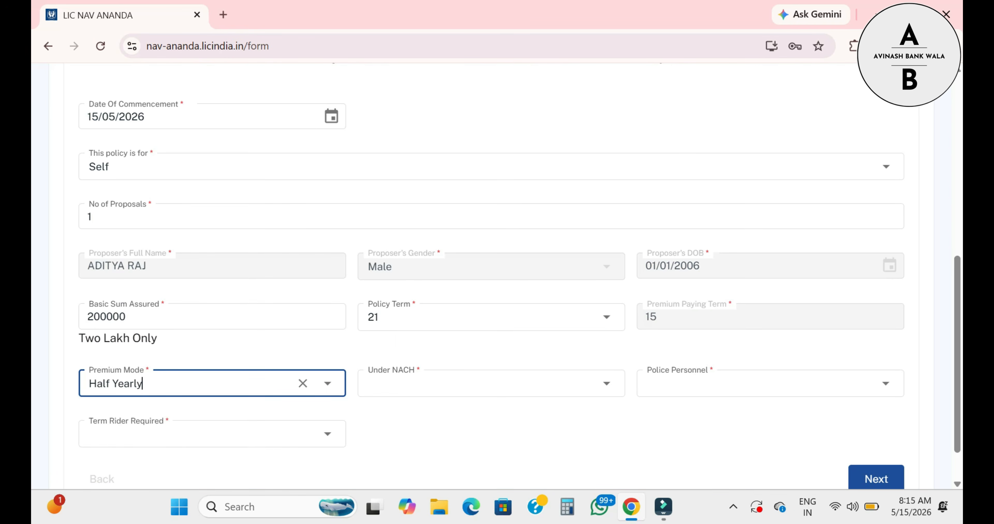
{"action": "left_click", "coordinate": [478, 384]}
{"action": "left_click", "coordinate": [377, 441]}
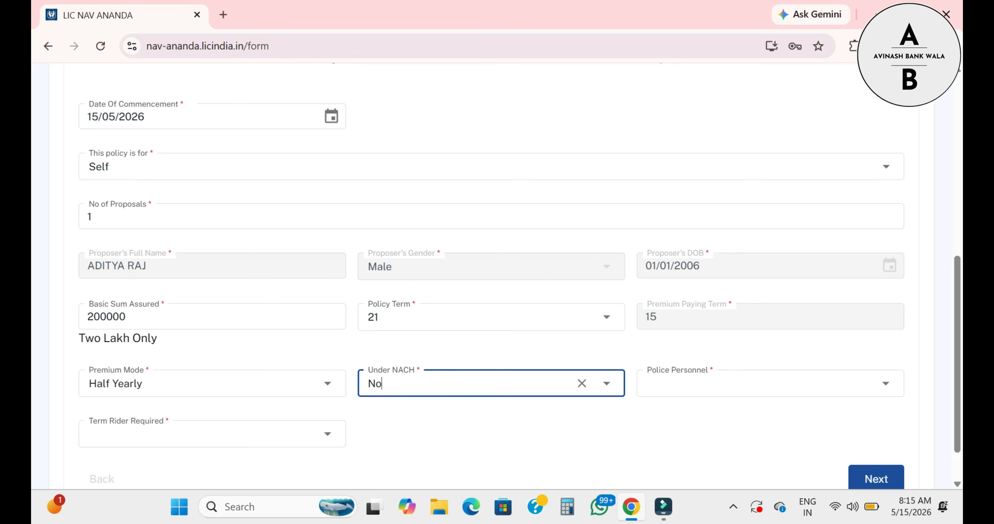
{"action": "left_click", "coordinate": [767, 383]}
{"action": "left_click", "coordinate": [656, 442]}
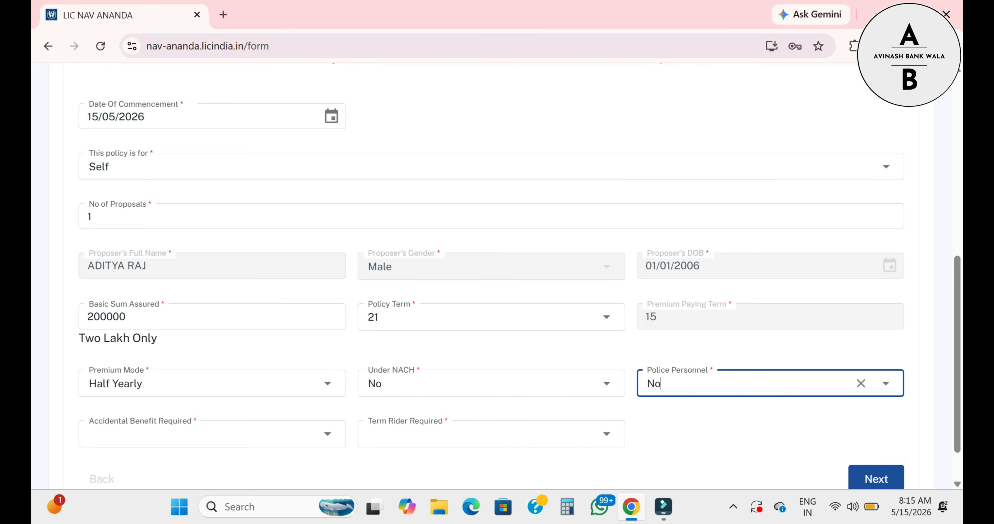
Set the accidental benefit to ADDB Required with an accidental benefit sum assured of 200000
{"action": "scroll", "coordinate": [462, 386], "scroll_direction": "down", "scroll_amount": 1}
{"action": "left_click", "coordinate": [212, 384]}
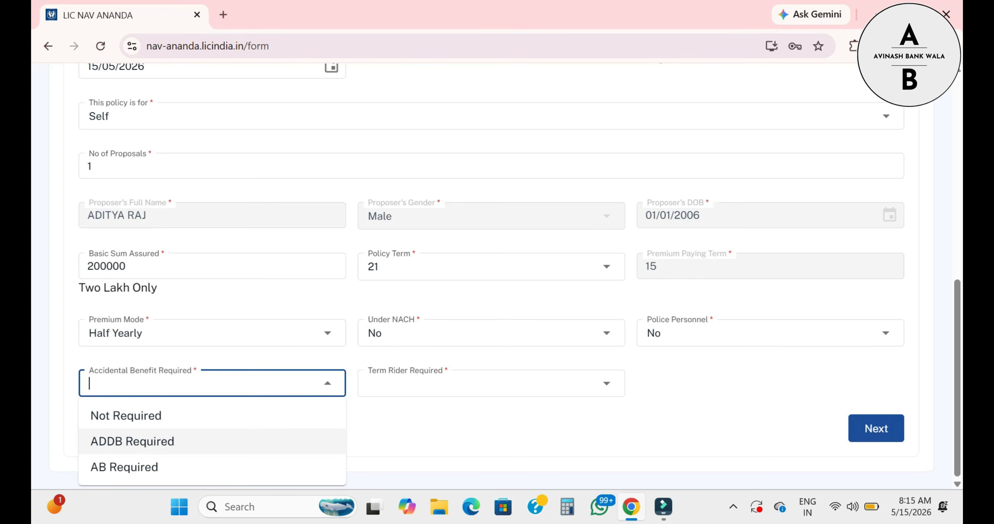
{"action": "left_click", "coordinate": [174, 441]}
{"action": "left_click", "coordinate": [463, 384]}
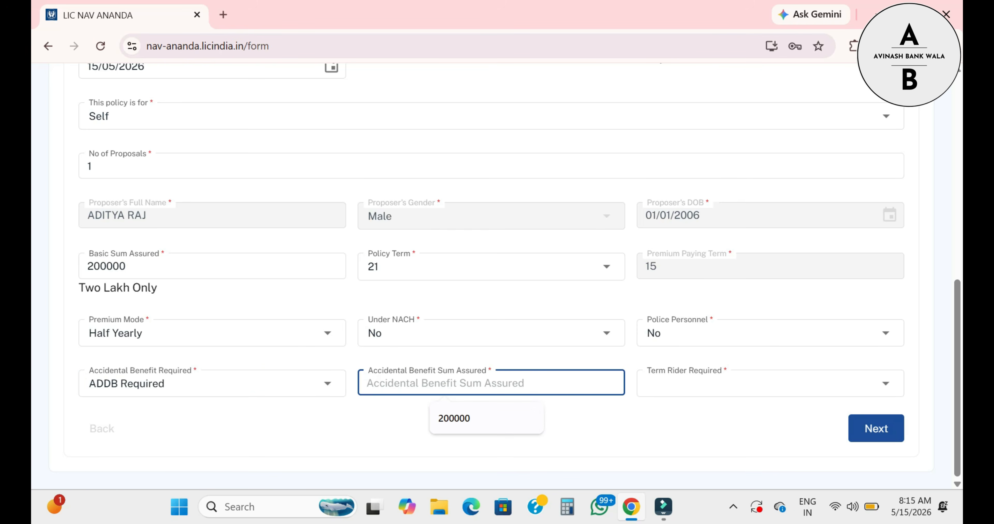
{"action": "type", "text": "200000"}
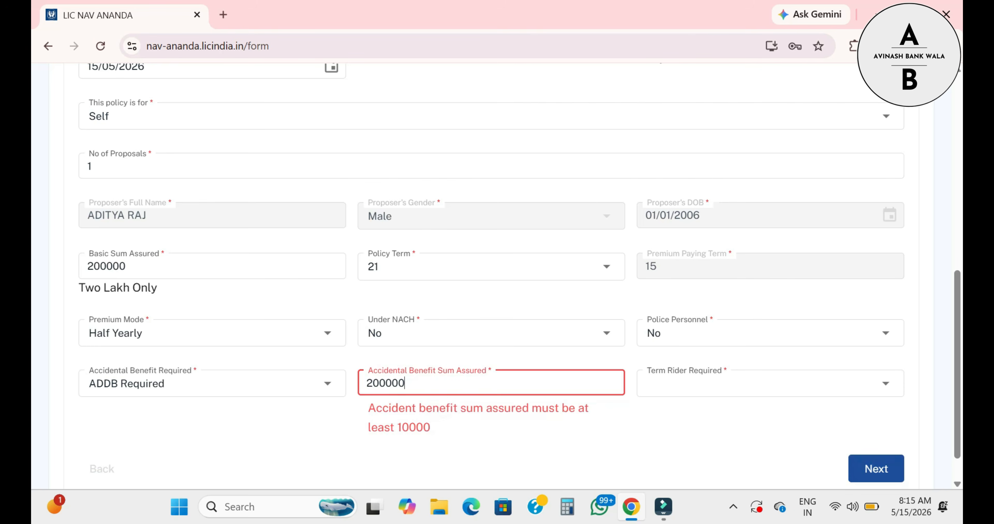
Answer No for the term rider and submit the quotation details to get the premium details
{"action": "left_click", "coordinate": [770, 383]}
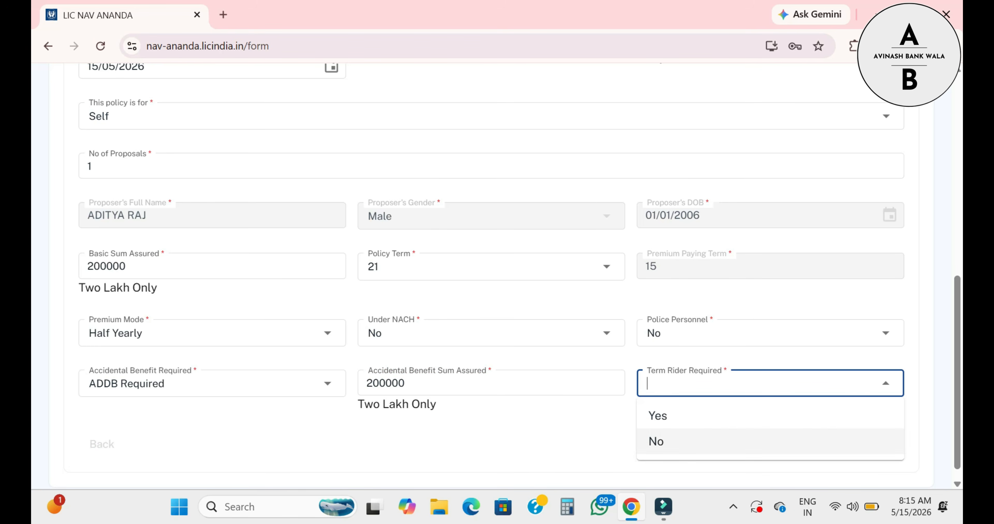
{"action": "left_click", "coordinate": [770, 441]}
{"action": "scroll", "coordinate": [770, 441], "scroll_direction": "down", "scroll_amount": 1}
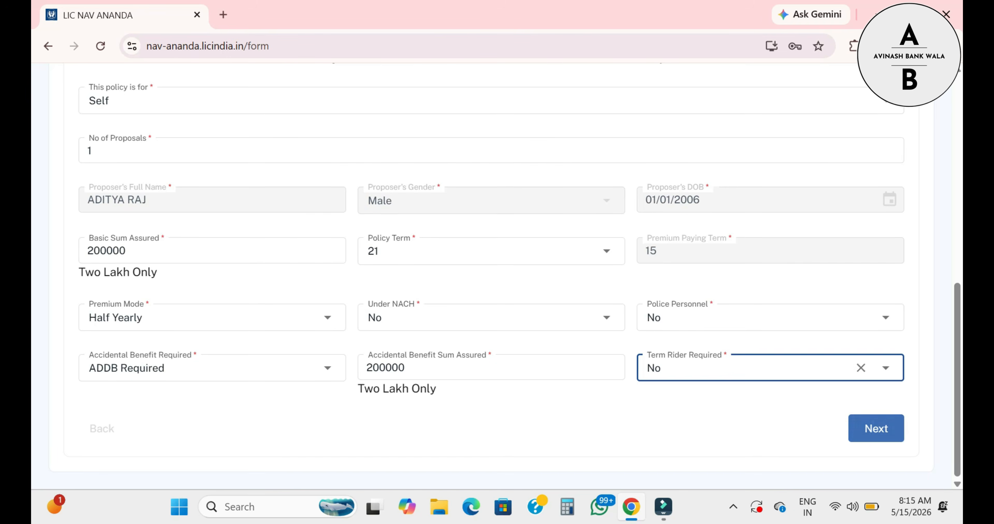
{"action": "left_click", "coordinate": [875, 428]}
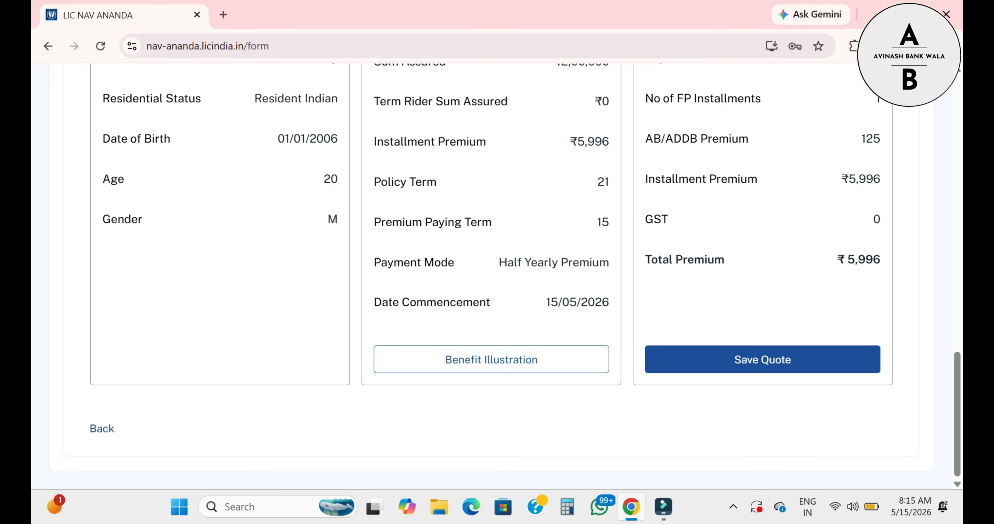
Review the plan information, premium details and premium breakup of the LIC's Jeevan Labh quotation
{"action": "scroll", "coordinate": [496, 269], "scroll_direction": "up", "scroll_amount": 5}
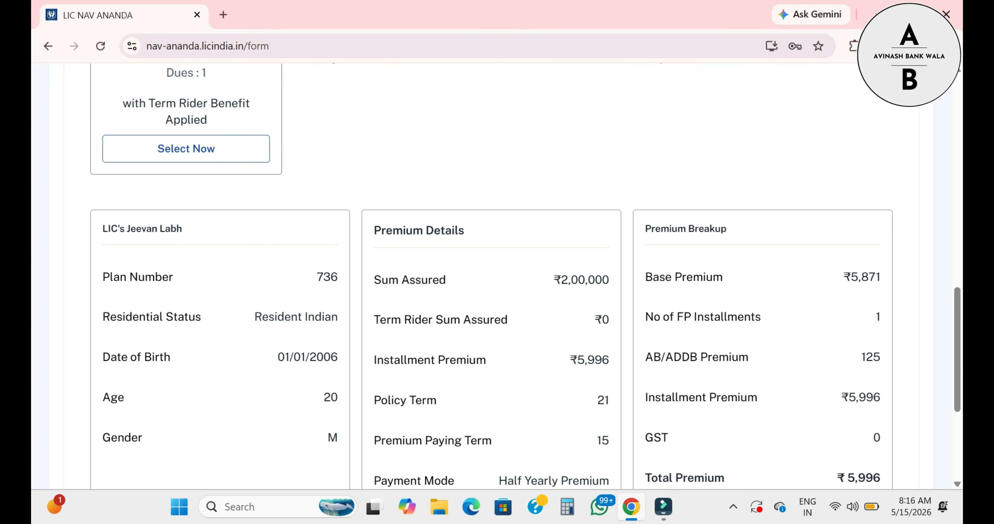
{"action": "scroll", "coordinate": [497, 270], "scroll_direction": "down", "scroll_amount": 3}
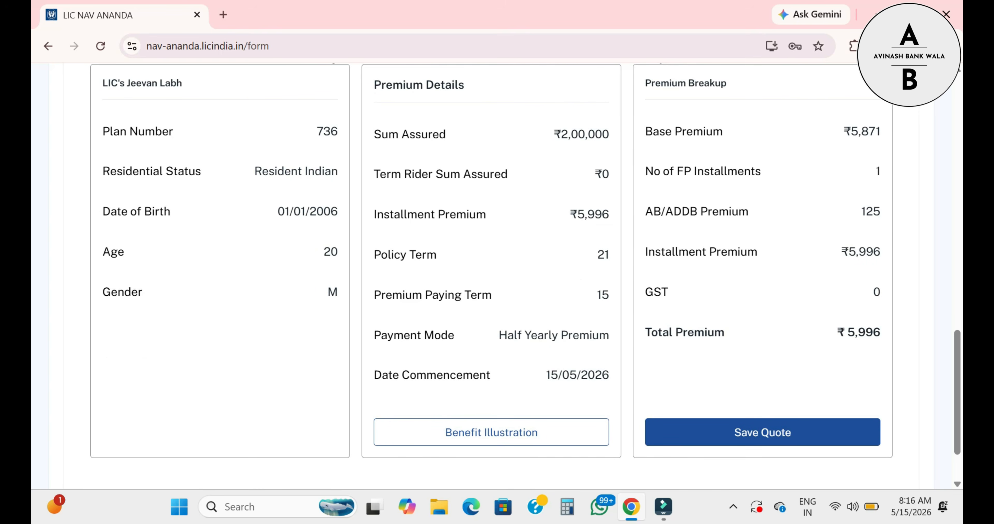
{"action": "double_click", "coordinate": [115, 132]}
{"action": "left_click", "coordinate": [115, 132]}
{"action": "double_click", "coordinate": [143, 211]}
{"action": "left_click", "coordinate": [143, 211]}
{"action": "triple_click", "coordinate": [697, 211]}
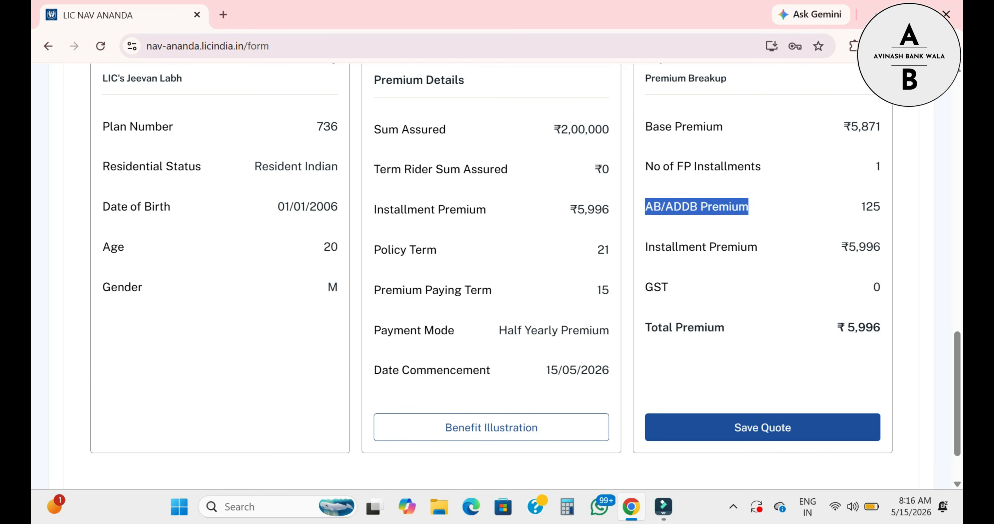
Save the LIC's Jeevan Labh quote and decline adding another plan
{"action": "scroll", "coordinate": [762, 360], "scroll_direction": "down", "scroll_amount": 2}
{"action": "left_click", "coordinate": [763, 359]}
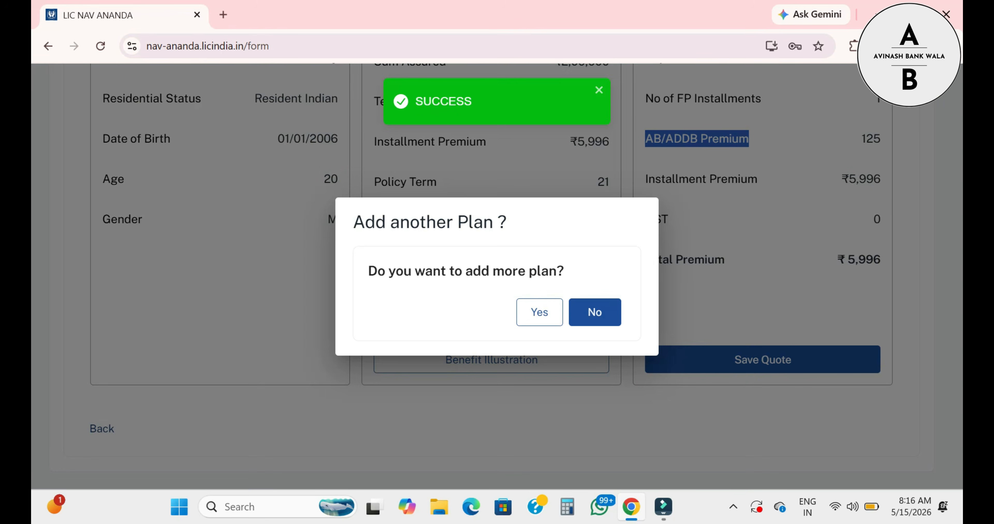
{"action": "left_click", "coordinate": [601, 313]}
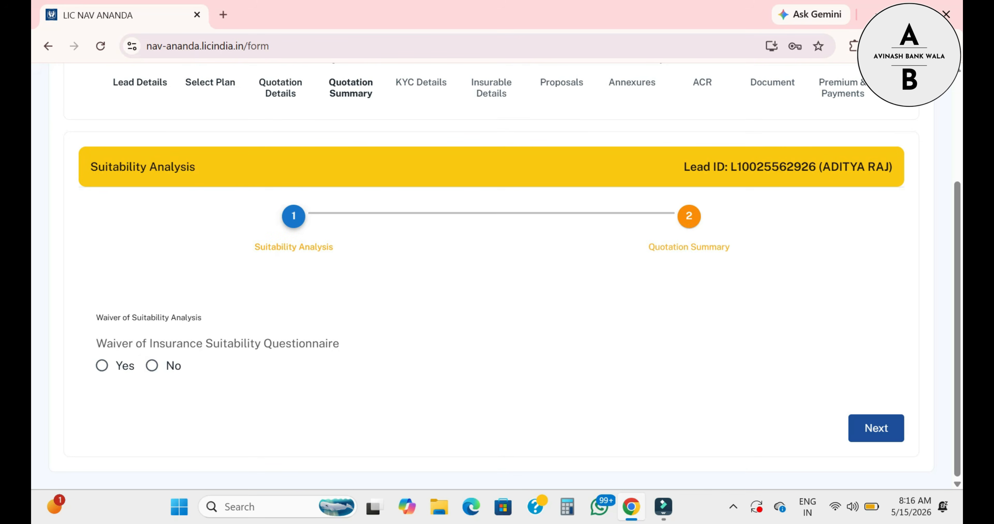
Waive the Insurance Suitability Questionnaire, accept the responsibility declaration and continue to the quotation summary
{"action": "triple_click", "coordinate": [218, 343]}
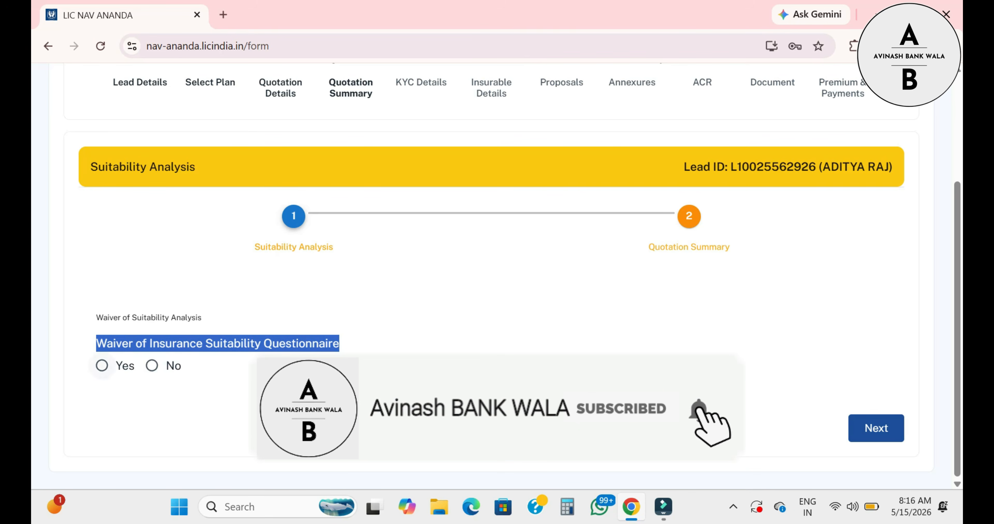
{"action": "left_click", "coordinate": [102, 366]}
{"action": "scroll", "coordinate": [102, 366], "scroll_direction": "down", "scroll_amount": 2}
{"action": "left_click", "coordinate": [101, 353]}
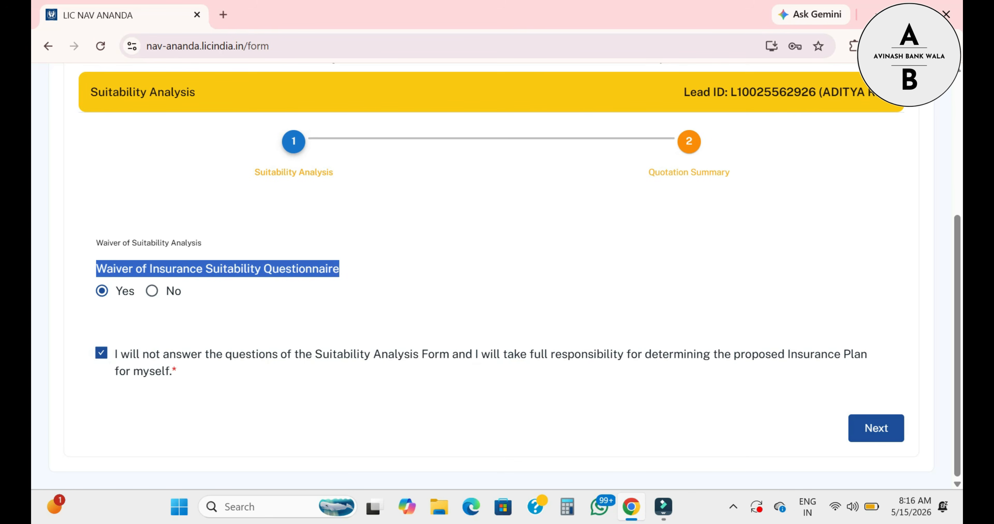
{"action": "left_click", "coordinate": [875, 428]}
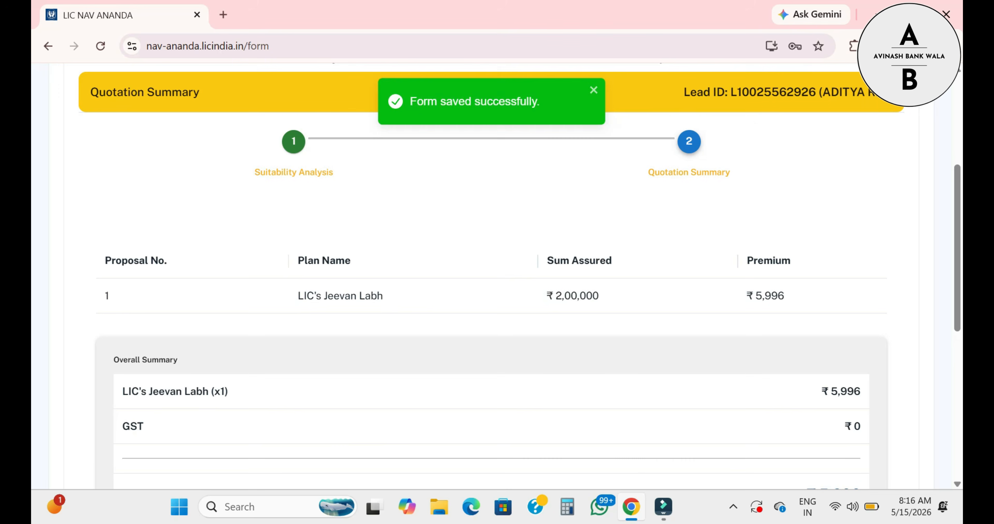
Examine the overall summary of the quotation, including its detailed premium breakdown, and close the breakdown
{"action": "scroll", "coordinate": [497, 276], "scroll_direction": "down", "scroll_amount": 6}
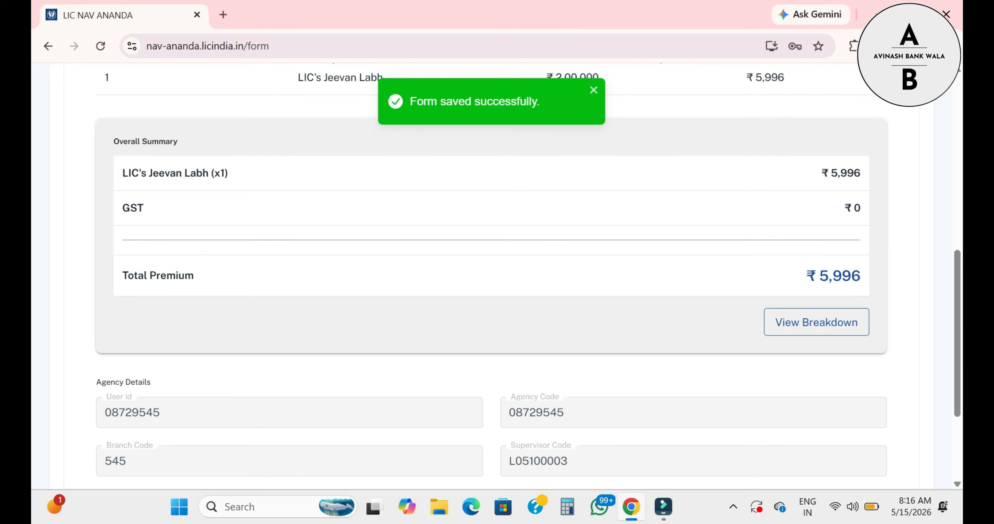
{"action": "scroll", "coordinate": [497, 276], "scroll_direction": "down", "scroll_amount": 2}
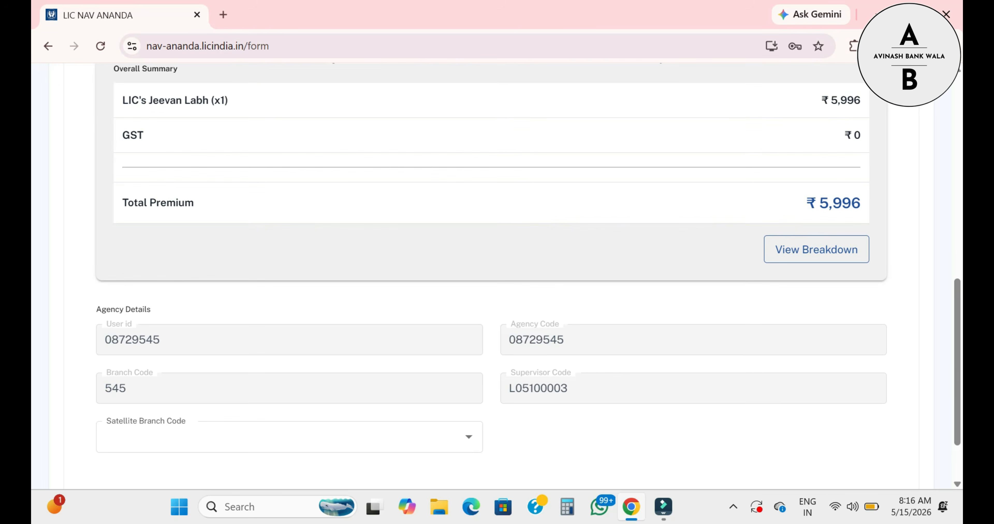
{"action": "left_click", "coordinate": [816, 250]}
{"action": "scroll", "coordinate": [498, 281], "scroll_direction": "down", "scroll_amount": 5}
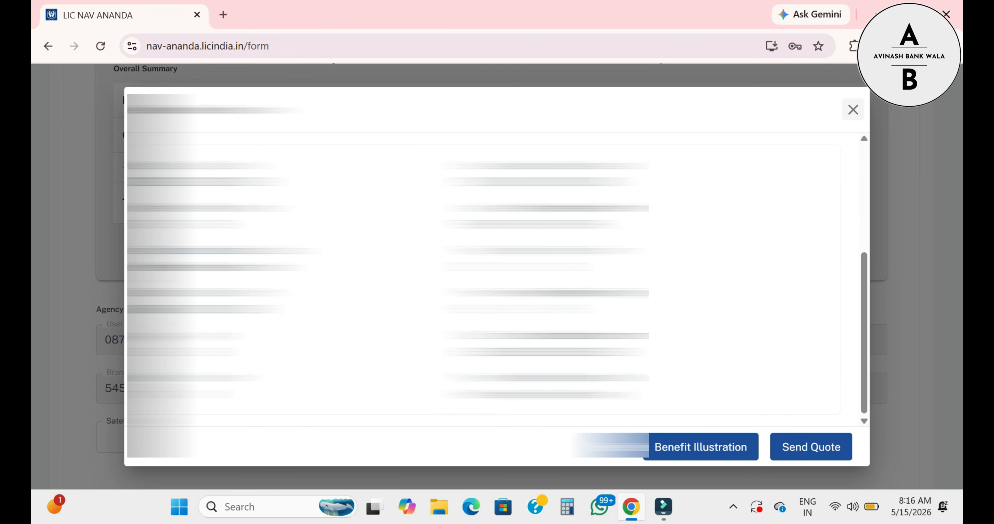
{"action": "left_click", "coordinate": [853, 110]}
Check the agency details in the quotation summary, starting with the user ID
{"action": "scroll", "coordinate": [497, 276], "scroll_direction": "down", "scroll_amount": 3}
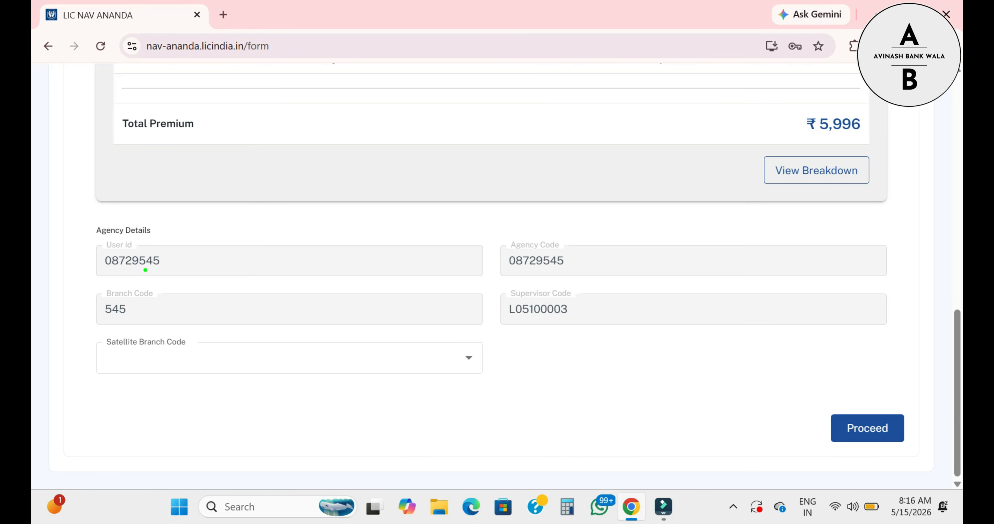
{"action": "left_click_drag", "start_coordinate": [81, 216], "coordinate": [905, 399]}
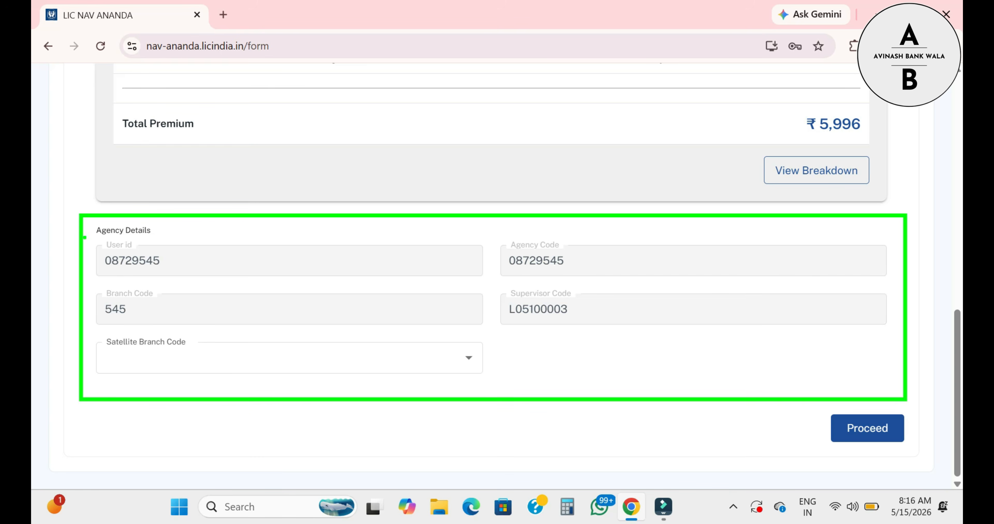
{"action": "left_click_drag", "start_coordinate": [101, 250], "coordinate": [229, 282]}
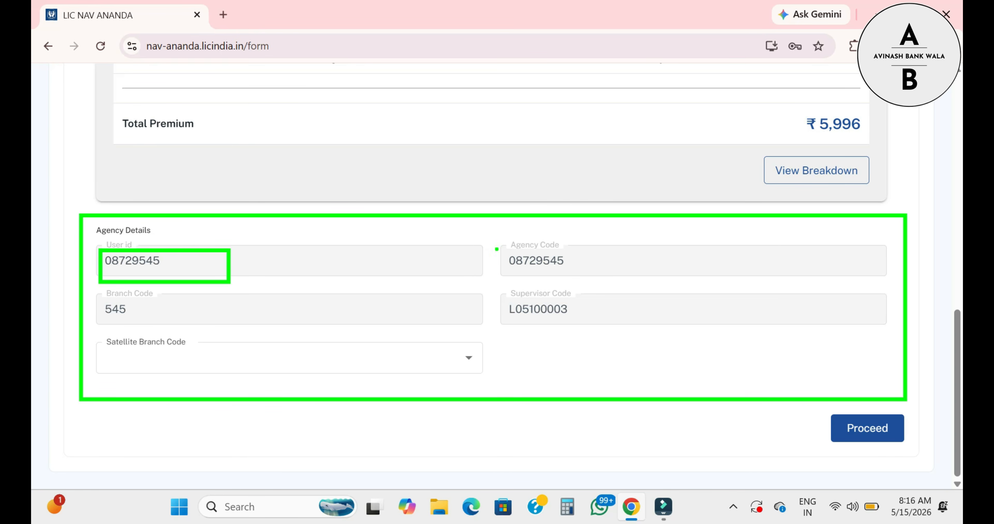
Check the agency code, supervisor code and satellite branch code fields in the agency details
{"action": "left_click_drag", "start_coordinate": [495, 245], "coordinate": [579, 270]}
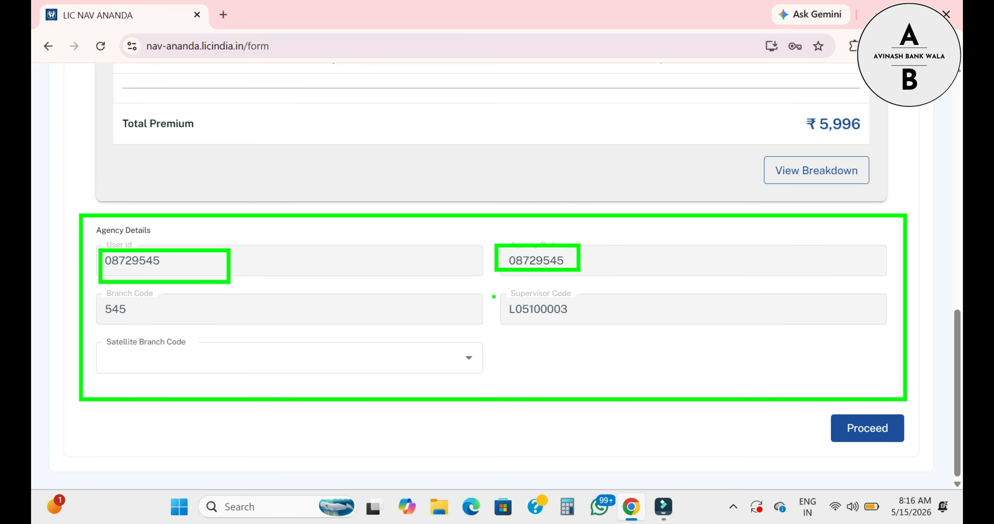
{"action": "left_click_drag", "start_coordinate": [495, 292], "coordinate": [593, 325]}
{"action": "mouse_move", "coordinate": [95, 333]}
{"action": "left_mouse_down"}
{"action": "mouse_move", "coordinate": [100, 343]}
{"action": "mouse_move", "coordinate": [489, 379]}
{"action": "left_mouse_up"}
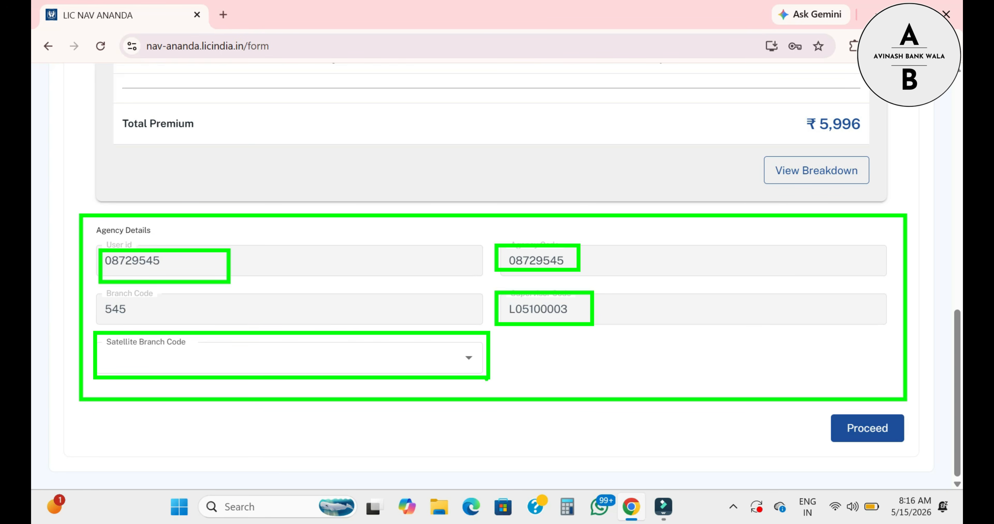
{"action": "key", "text": "Escape"}
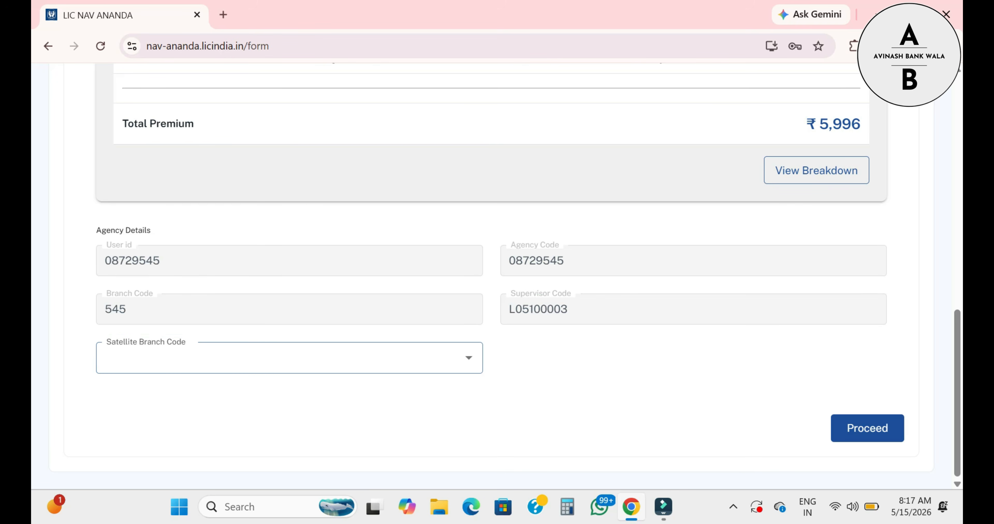
Set the satellite branch code to T003 and proceed to the KYC details
{"action": "left_click", "coordinate": [463, 367]}
{"action": "left_click", "coordinate": [192, 432]}
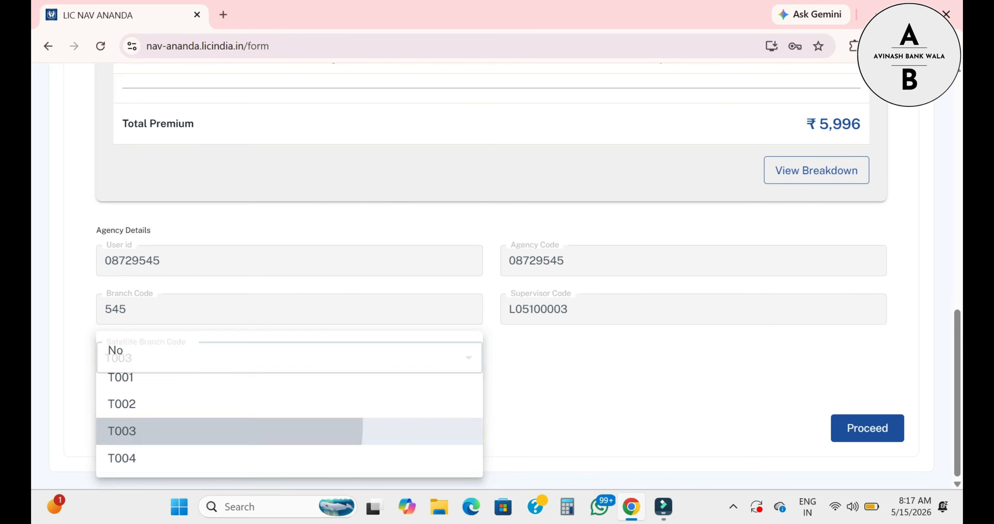
{"action": "left_click", "coordinate": [867, 428]}
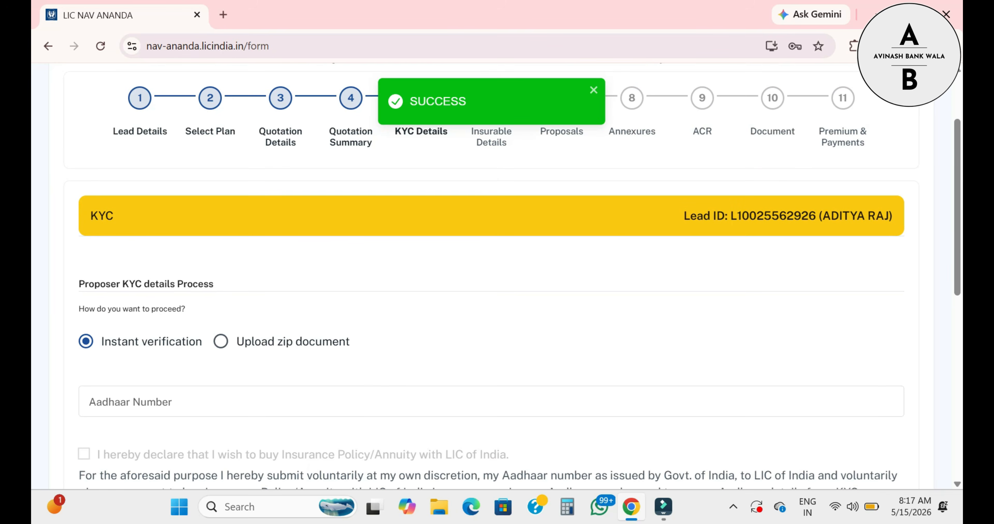
Review the KYC consent section and choose Upload zip document as the proposer's verification method
{"action": "scroll", "coordinate": [491, 276], "scroll_direction": "down", "scroll_amount": 1}
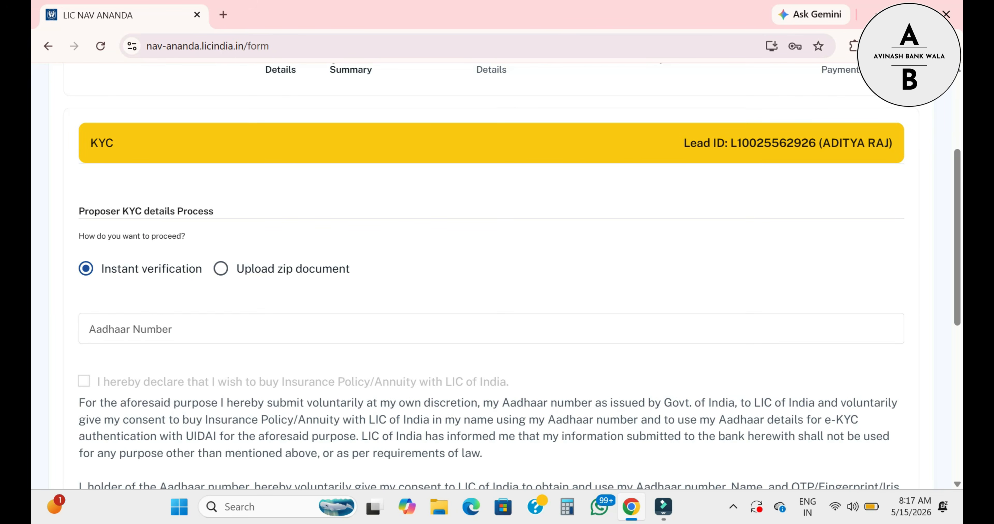
{"action": "scroll", "coordinate": [491, 276], "scroll_direction": "down", "scroll_amount": 6}
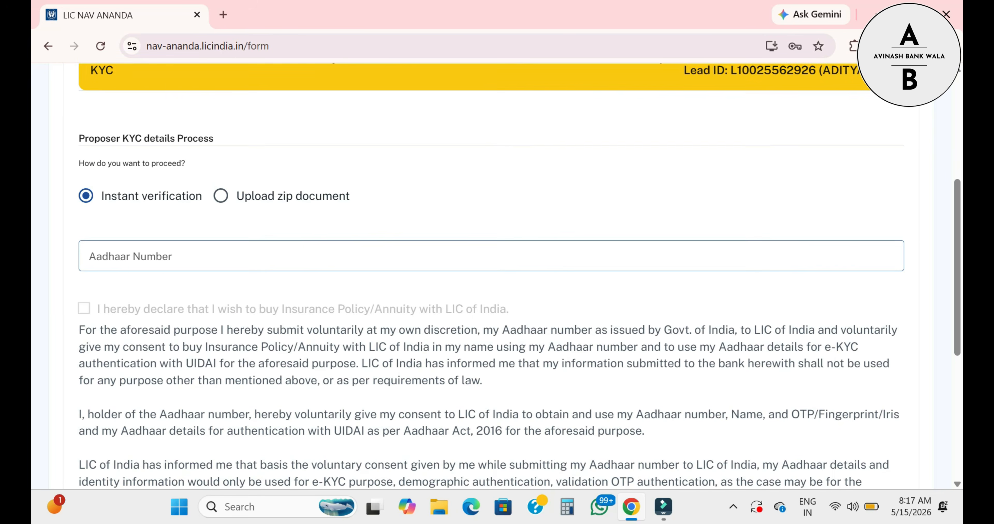
{"action": "scroll", "coordinate": [491, 276], "scroll_direction": "up", "scroll_amount": 5}
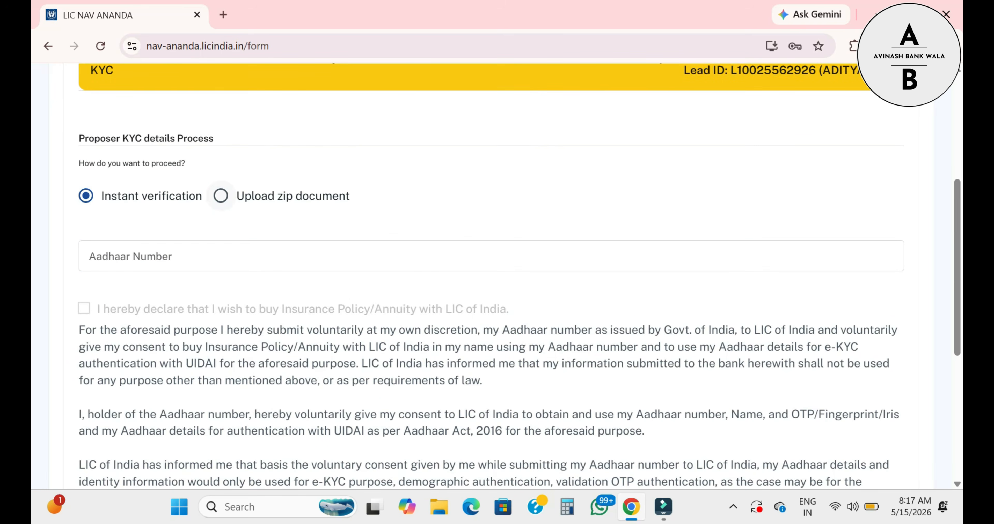
{"action": "left_click", "coordinate": [220, 196]}
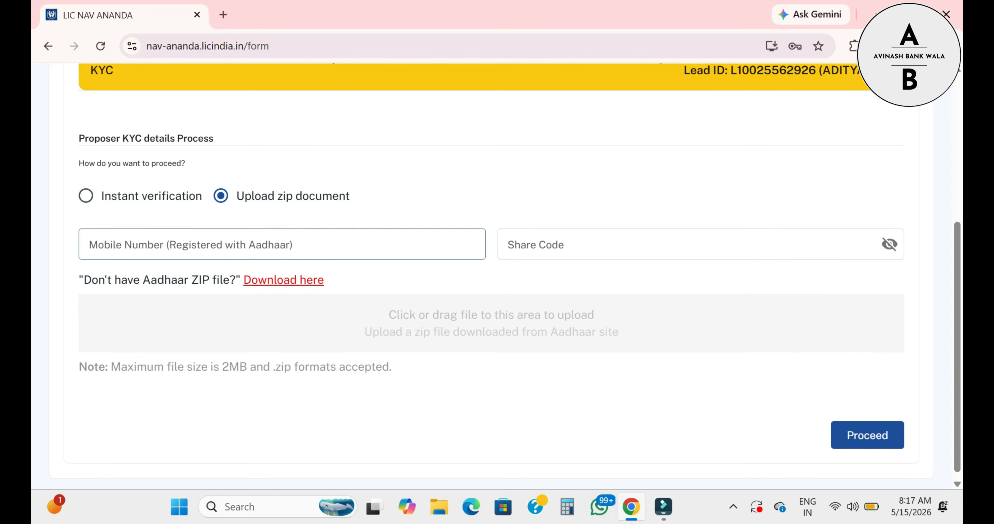
Enter the proposer's Aadhaar-registered mobile number and the share code for the Aadhaar zip file
{"action": "left_click", "coordinate": [255, 245]}
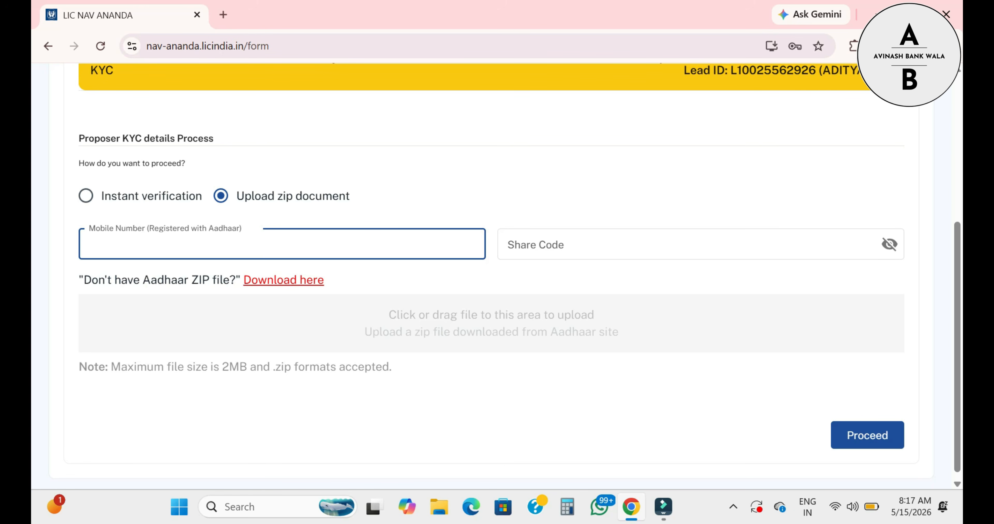
{"action": "type", "text": "732"}
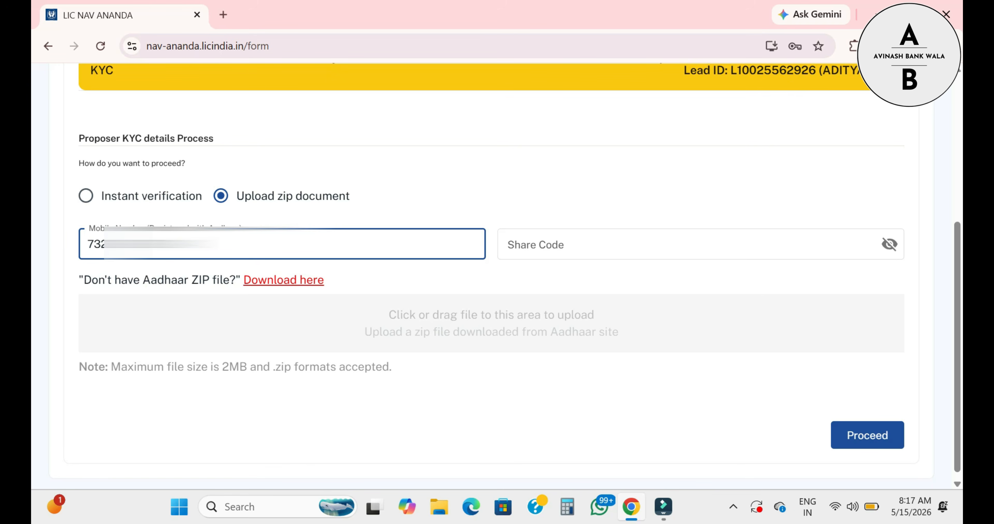
{"action": "left_click", "coordinate": [701, 244]}
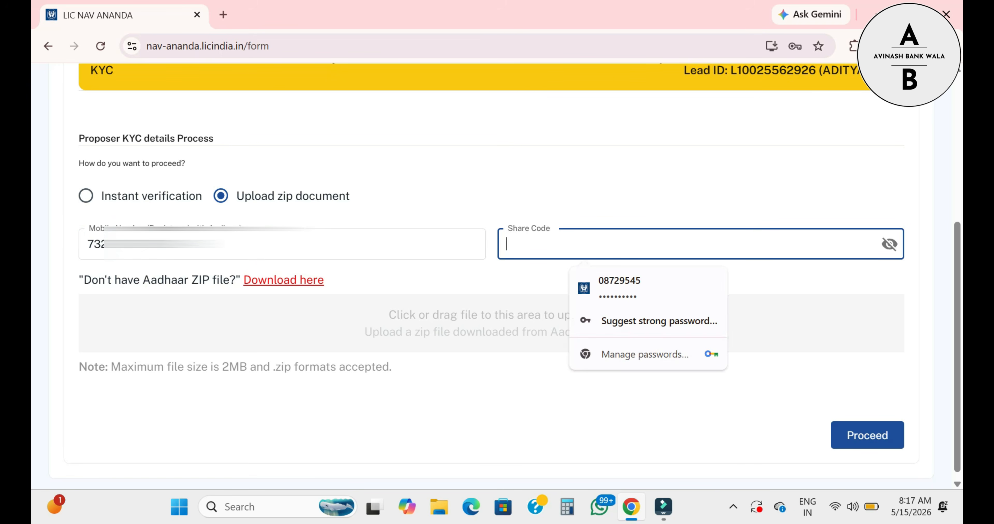
{"action": "type", "text": "••••"}
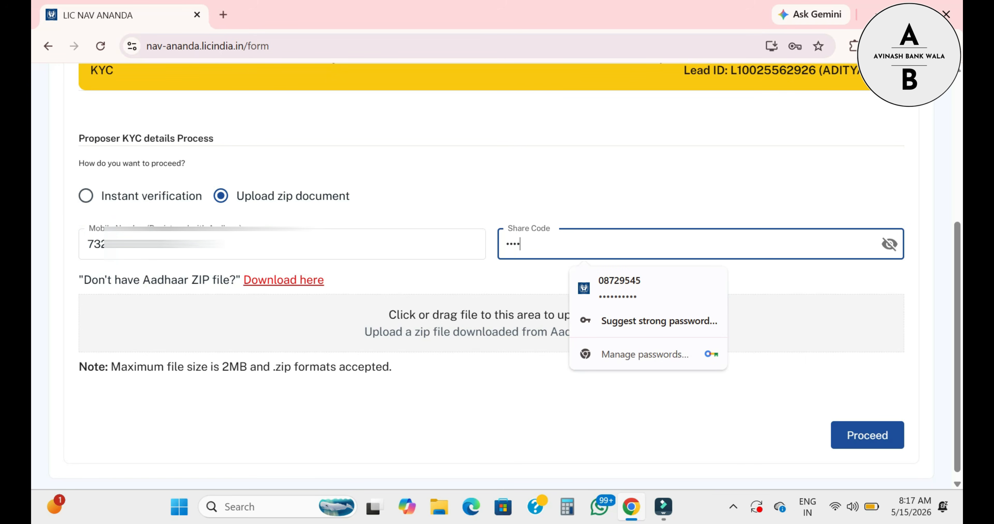
Upload the proposer's Aadhaar zip file and proceed from the retrieved KYC details to the personal details
{"action": "scroll", "coordinate": [491, 270], "scroll_direction": "down", "scroll_amount": 1}
{"action": "left_click", "coordinate": [491, 318]}
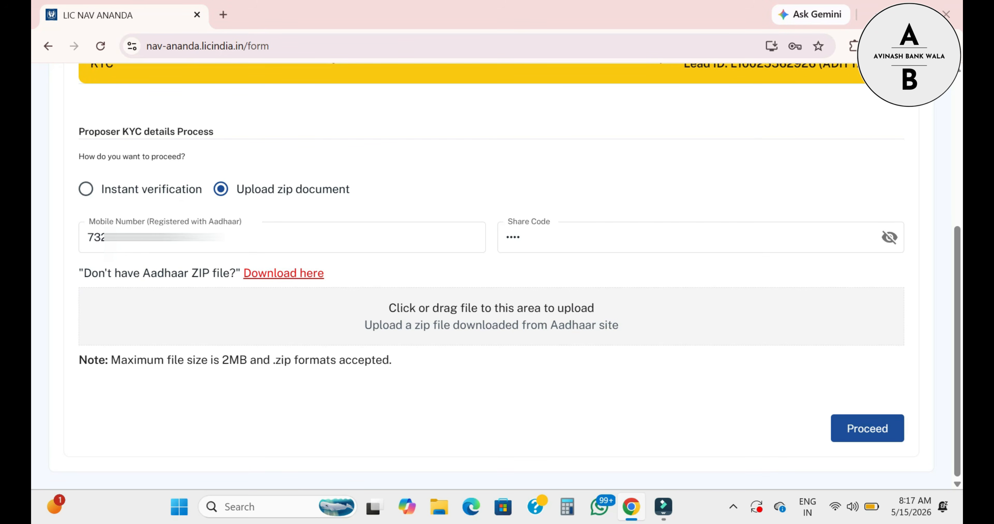
{"action": "double_click", "coordinate": [247, 116]}
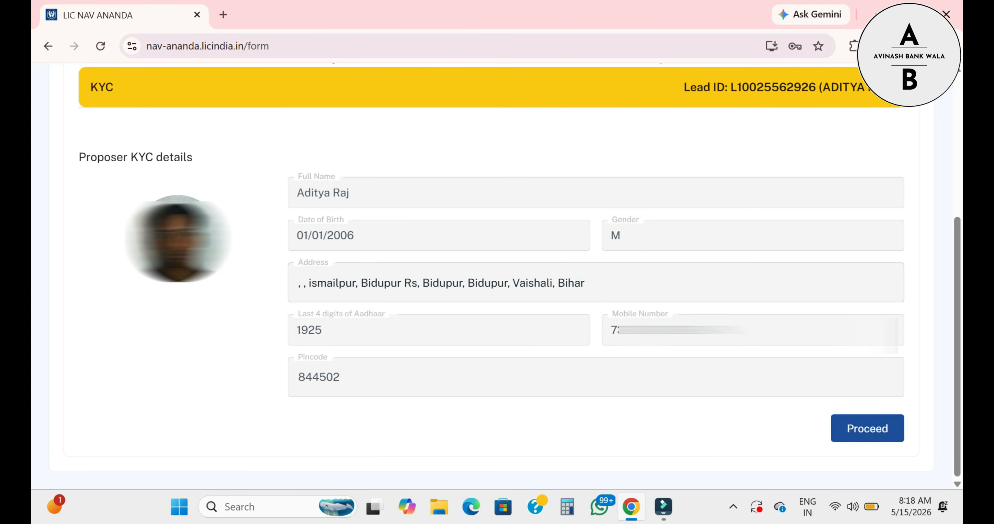
{"action": "left_click", "coordinate": [860, 429]}
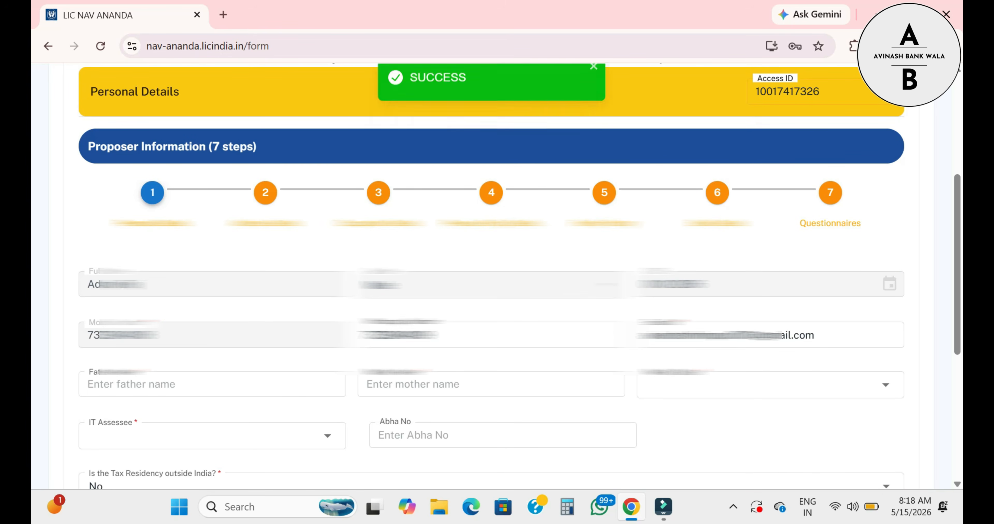
Enter the full names of the proposer's father and mother in the personal details
{"action": "scroll", "coordinate": [247, 362], "scroll_direction": "down", "scroll_amount": 1}
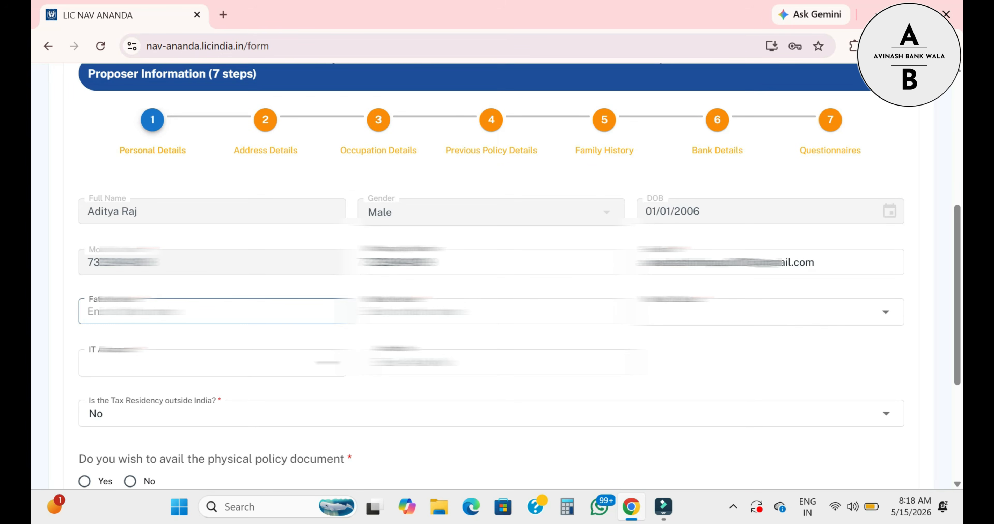
{"action": "left_click", "coordinate": [212, 311]}
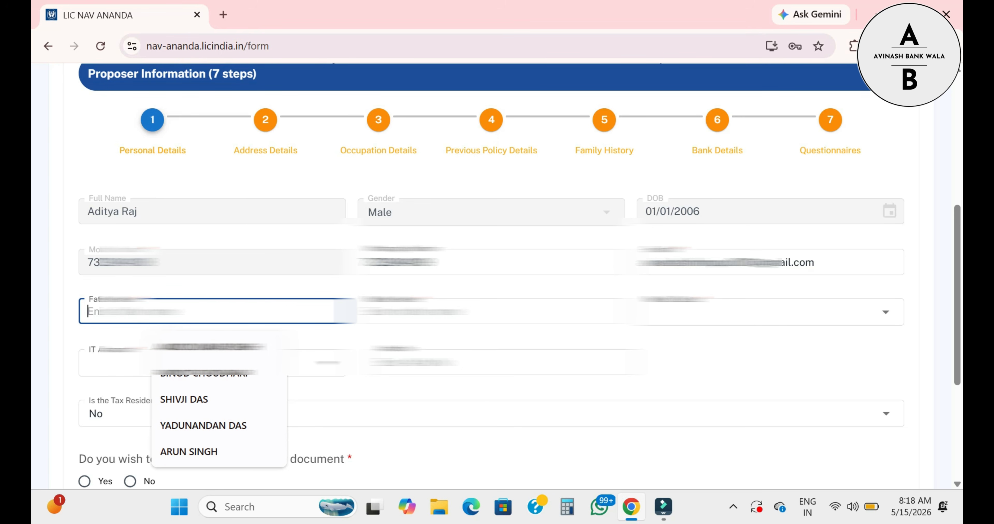
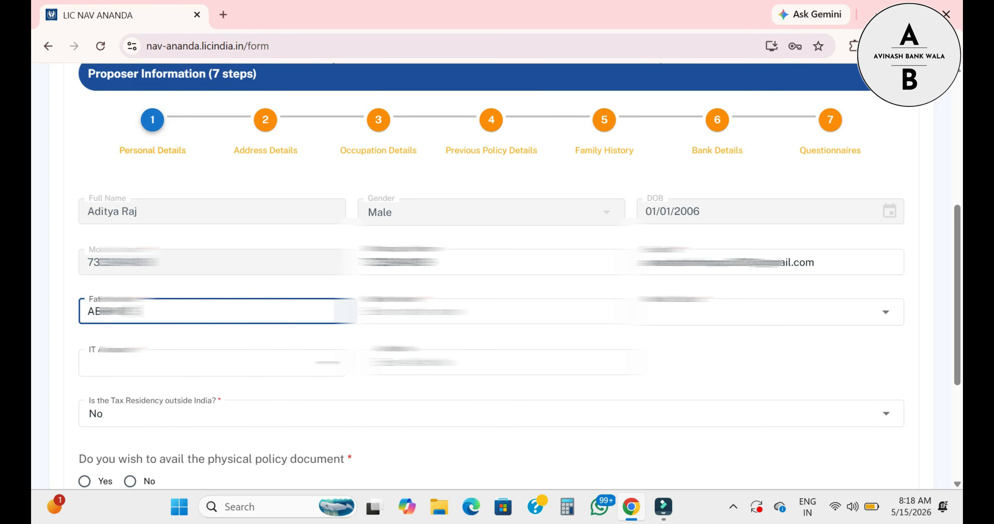
{"action": "key", "text": "Tab"}
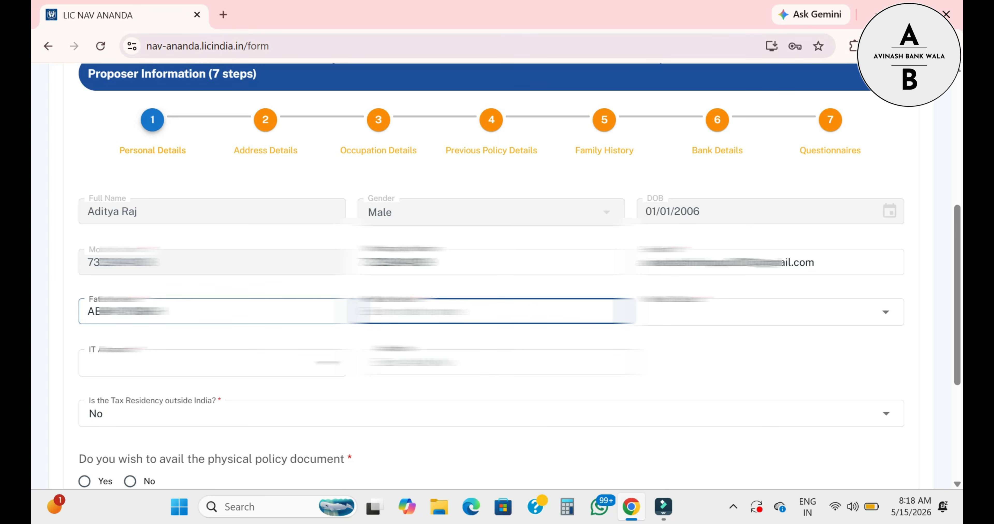
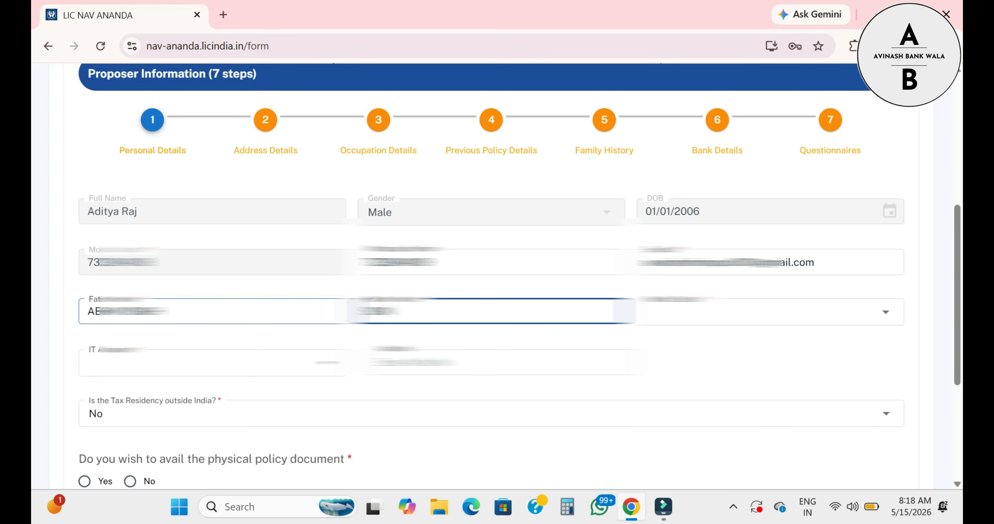
{"action": "key", "text": "Tab"}
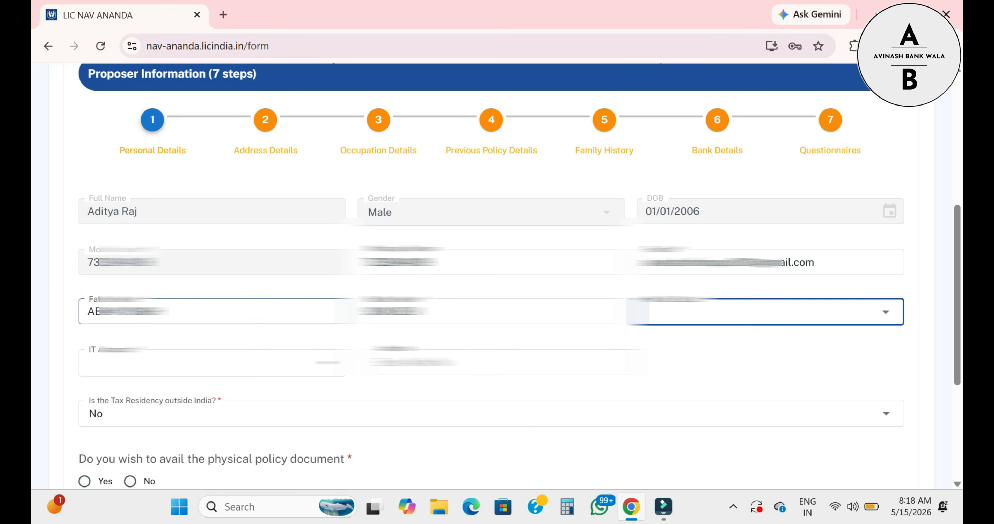
Choose the proposer's marital status and set IT Assessee to No
{"action": "left_click", "coordinate": [767, 312]}
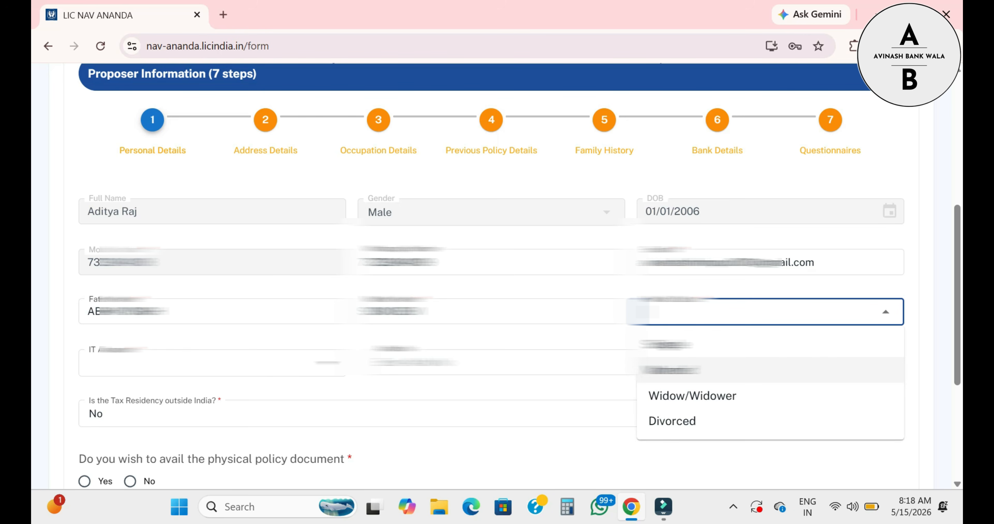
{"action": "left_click", "coordinate": [671, 344]}
{"action": "left_click", "coordinate": [213, 363]}
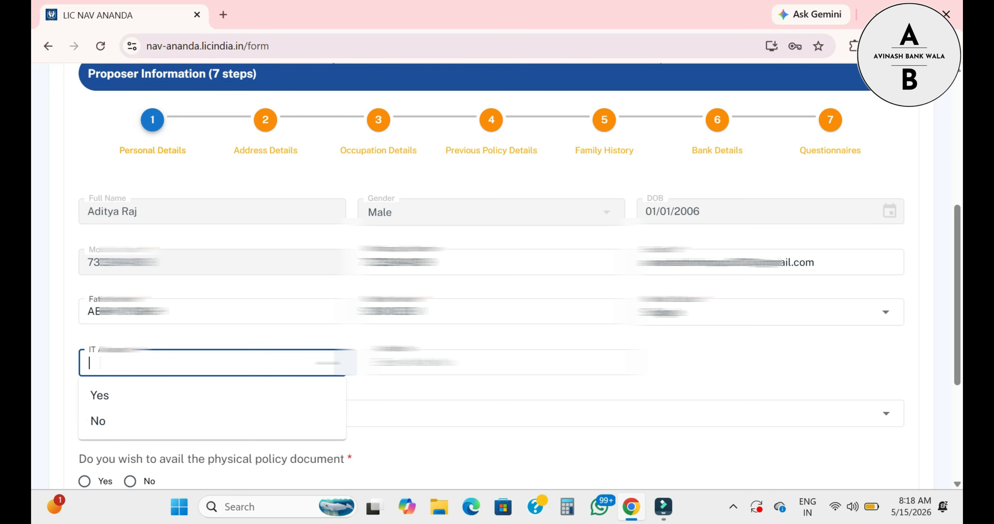
{"action": "left_click", "coordinate": [98, 421]}
Answer Yes to availing the physical policy document and No to being registered under GST
{"action": "scroll", "coordinate": [270, 347], "scroll_direction": "down", "scroll_amount": 3}
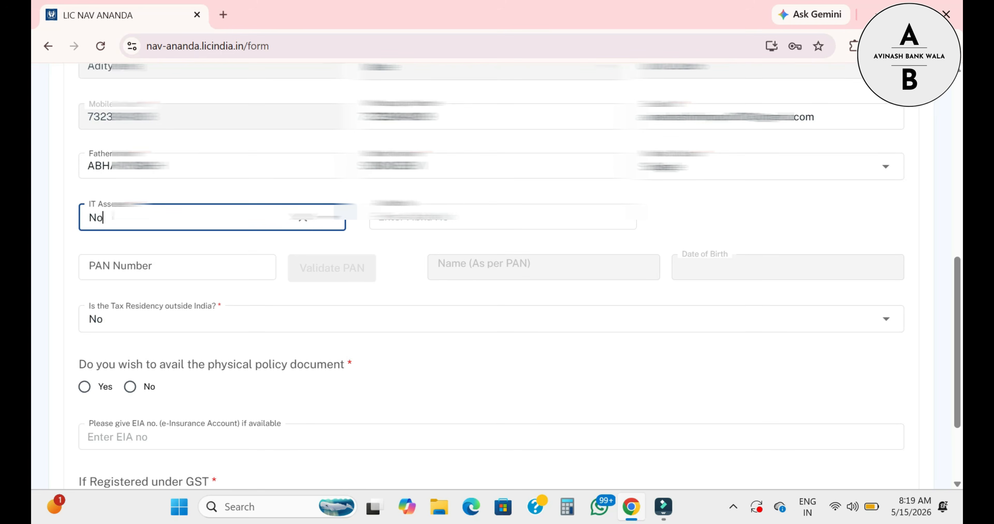
{"action": "left_click_drag", "start_coordinate": [102, 364], "coordinate": [108, 364]}
{"action": "double_click", "coordinate": [105, 364]}
{"action": "left_click", "coordinate": [106, 365]}
{"action": "double_click", "coordinate": [86, 365]}
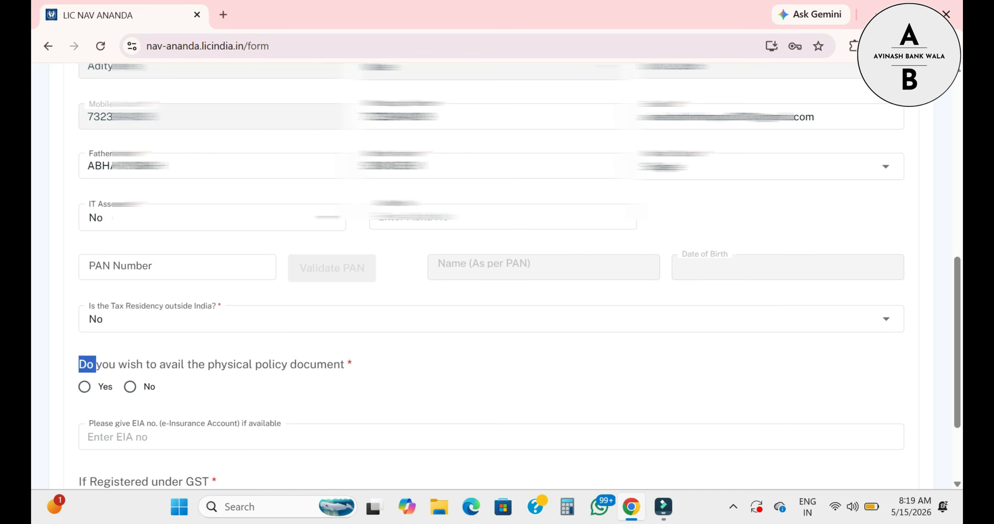
{"action": "triple_click", "coordinate": [230, 365]}
{"action": "left_click", "coordinate": [84, 386]}
{"action": "scroll", "coordinate": [84, 386], "scroll_direction": "down", "scroll_amount": 3}
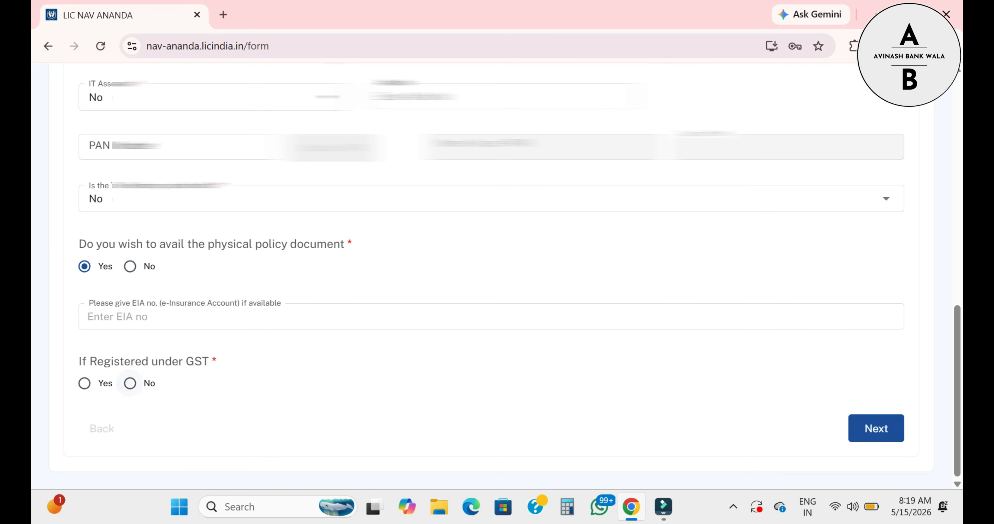
{"action": "left_click", "coordinate": [130, 384]}
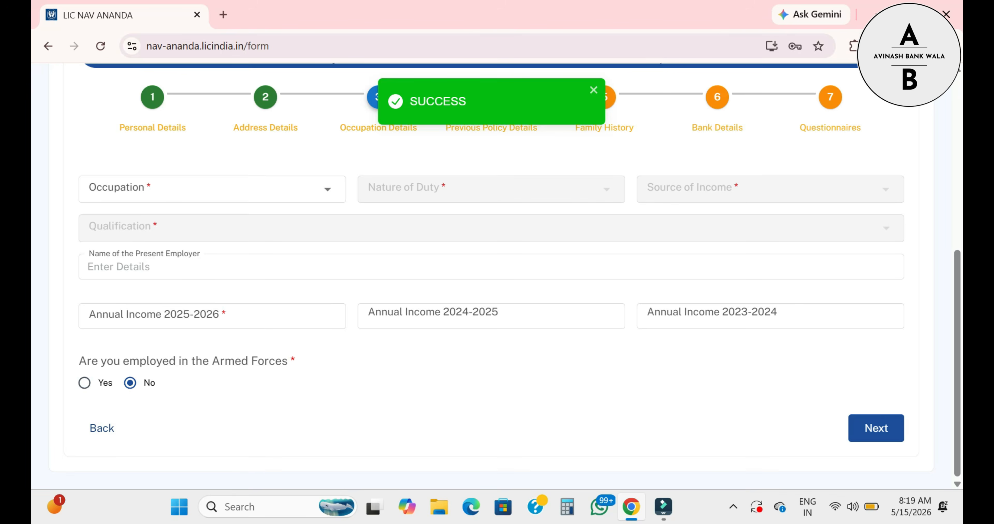
Look through the available occupation options and search them for "STU"
{"action": "left_click", "coordinate": [212, 189]}
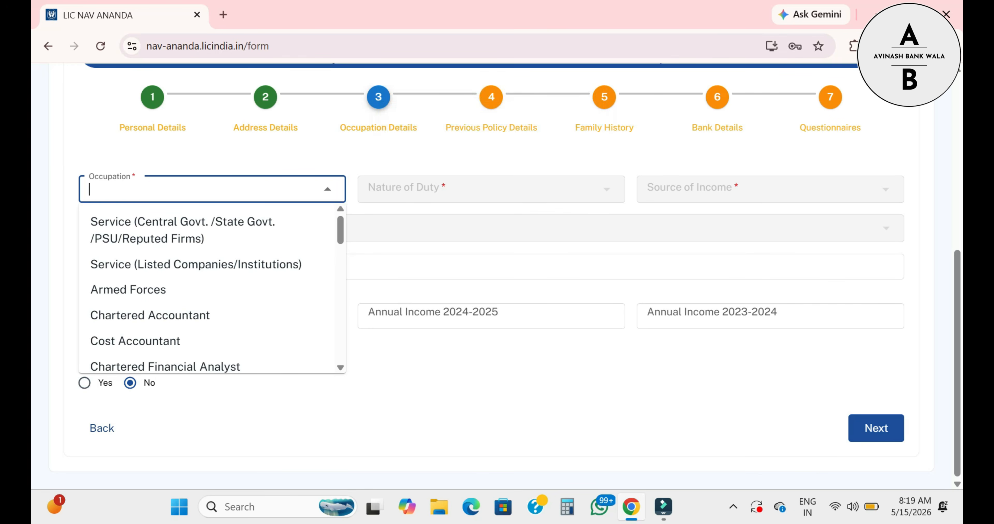
{"action": "scroll", "coordinate": [208, 220], "scroll_direction": "down", "scroll_amount": 5}
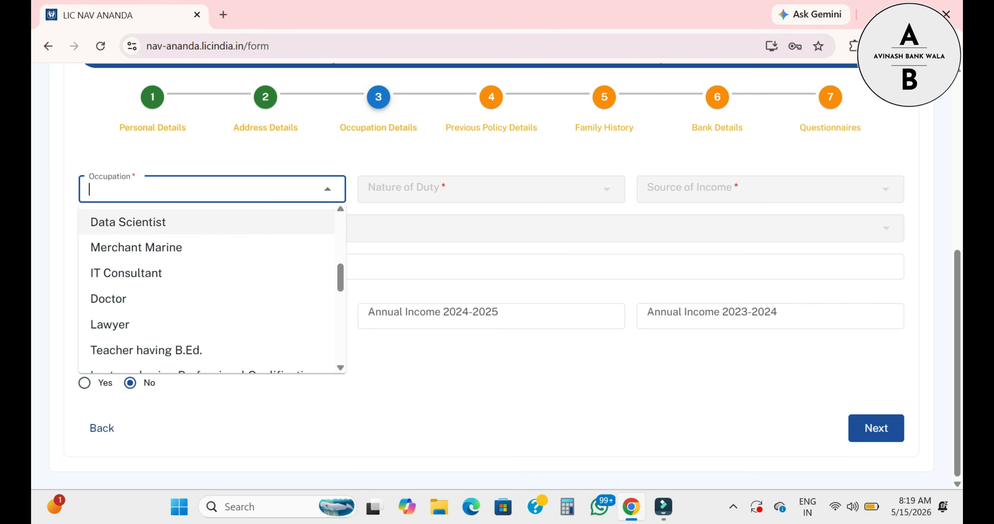
{"action": "scroll", "coordinate": [209, 288], "scroll_direction": "down", "scroll_amount": 8}
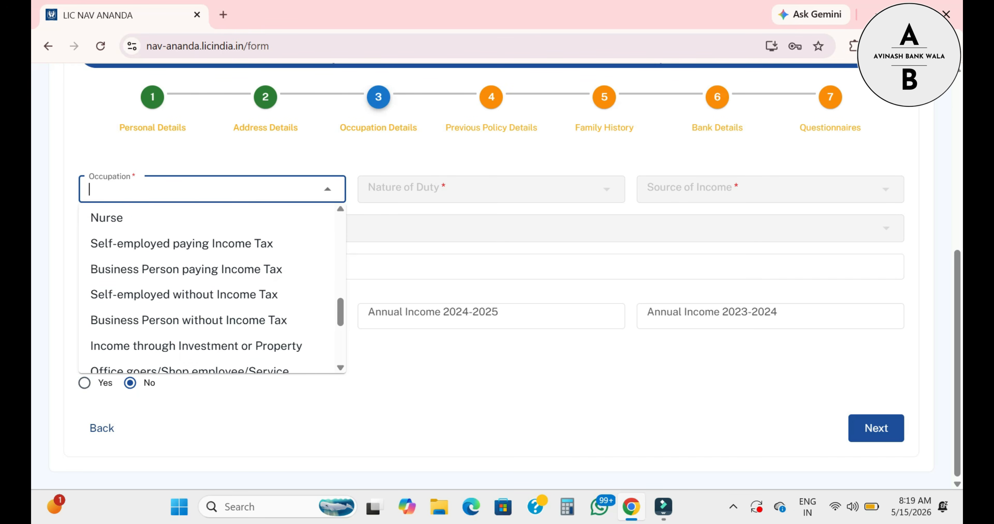
{"action": "scroll", "coordinate": [208, 288], "scroll_direction": "down", "scroll_amount": 3}
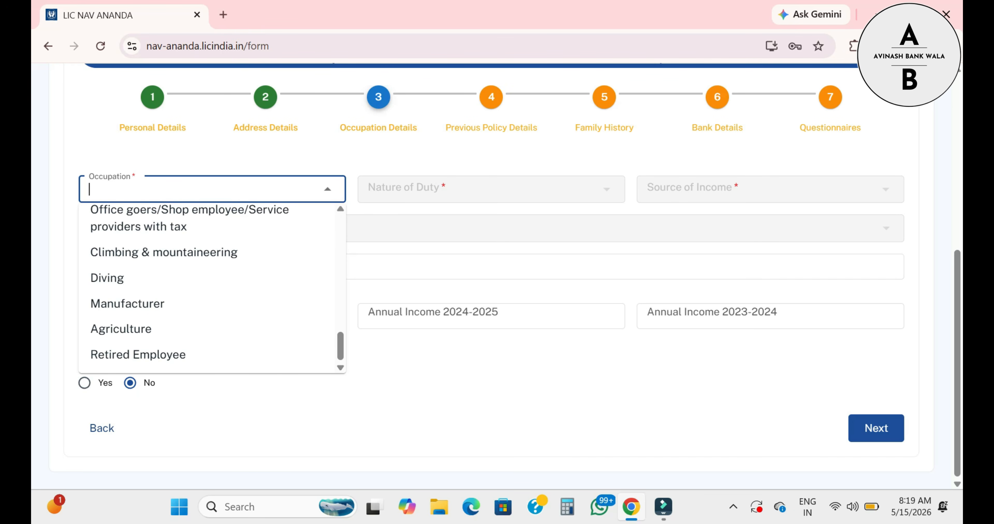
{"action": "type", "text": "ST"}
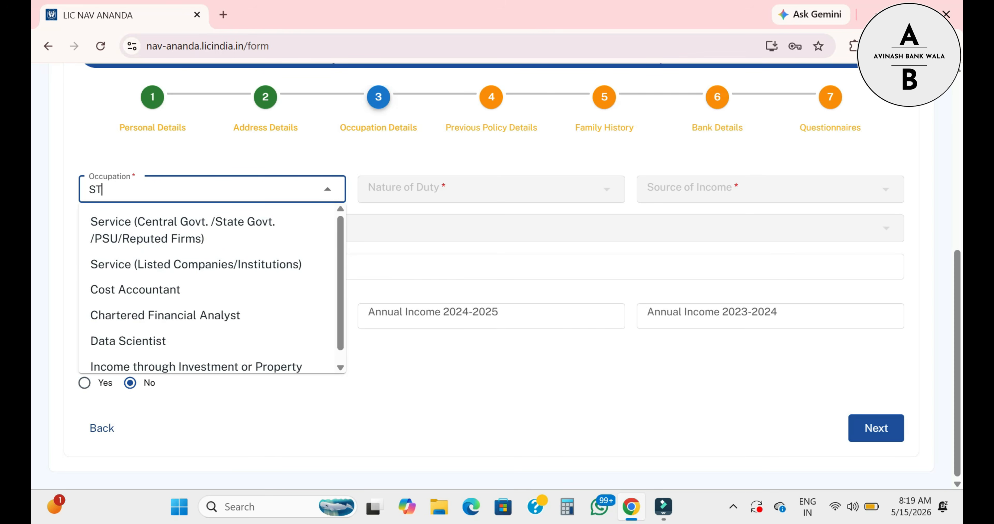
{"action": "type", "text": "U"}
{"action": "key", "text": "BackSpace"}
{"action": "key", "text": "BackSpace"}
{"action": "key", "text": "BackSpace"}
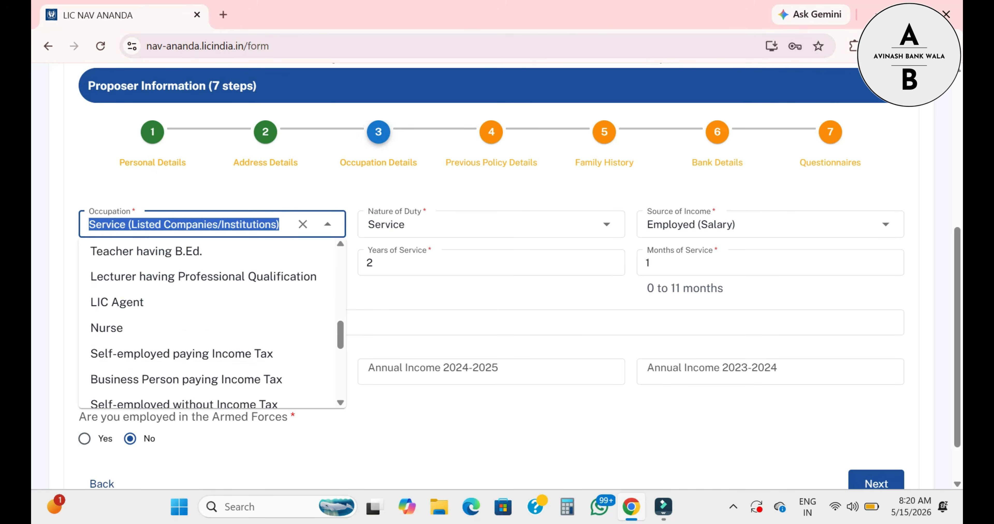
Set the occupation to Agriculture, nature of duty to Business, source of income to Self Employed and qualification to SSC/10th
{"action": "scroll", "coordinate": [208, 323], "scroll_direction": "down", "scroll_amount": 2}
{"action": "scroll", "coordinate": [208, 324], "scroll_direction": "down", "scroll_amount": 5}
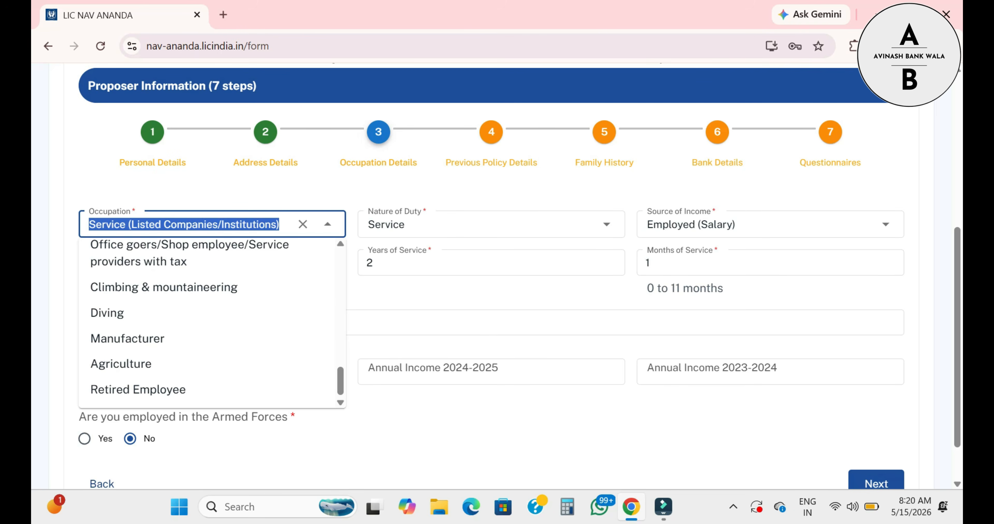
{"action": "left_click", "coordinate": [154, 364]}
{"action": "left_click", "coordinate": [482, 225]}
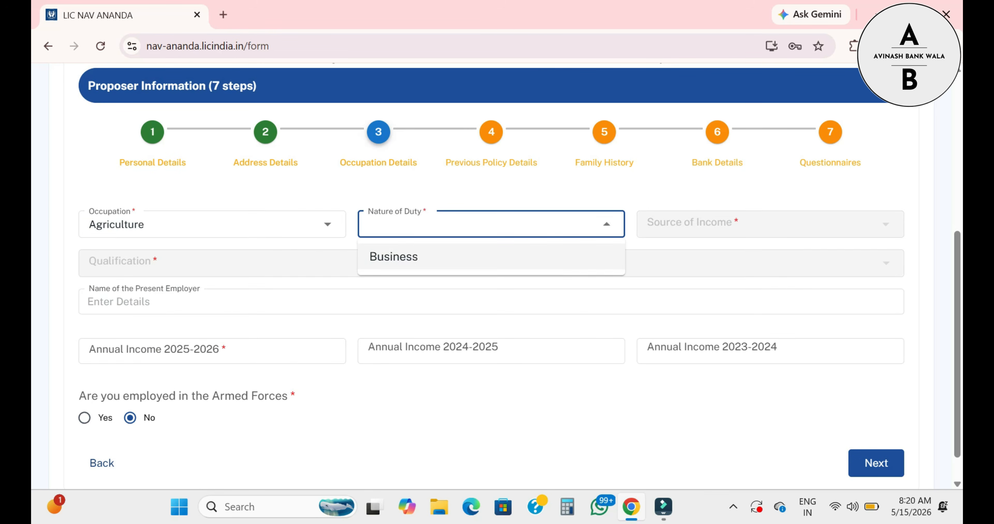
{"action": "left_click", "coordinate": [483, 257]}
{"action": "left_click", "coordinate": [764, 224]}
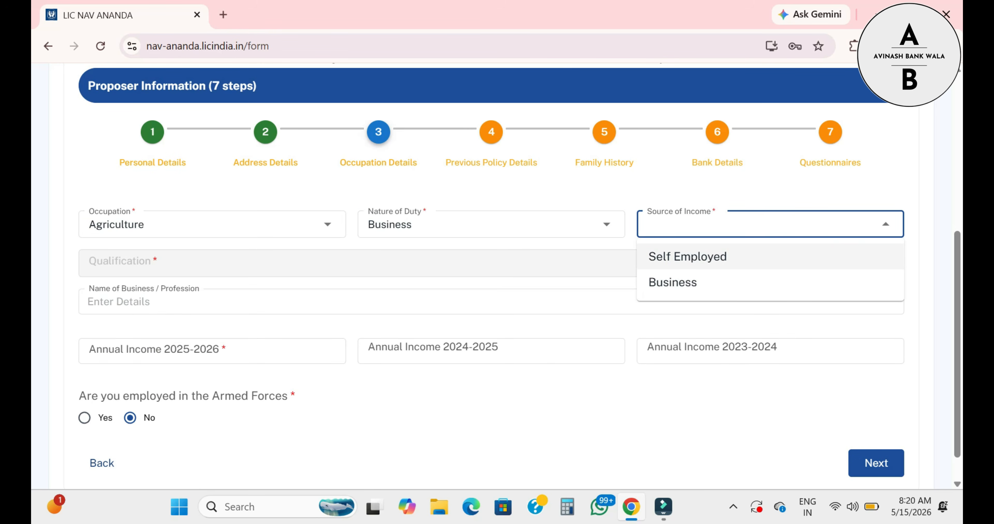
{"action": "left_click", "coordinate": [694, 257]}
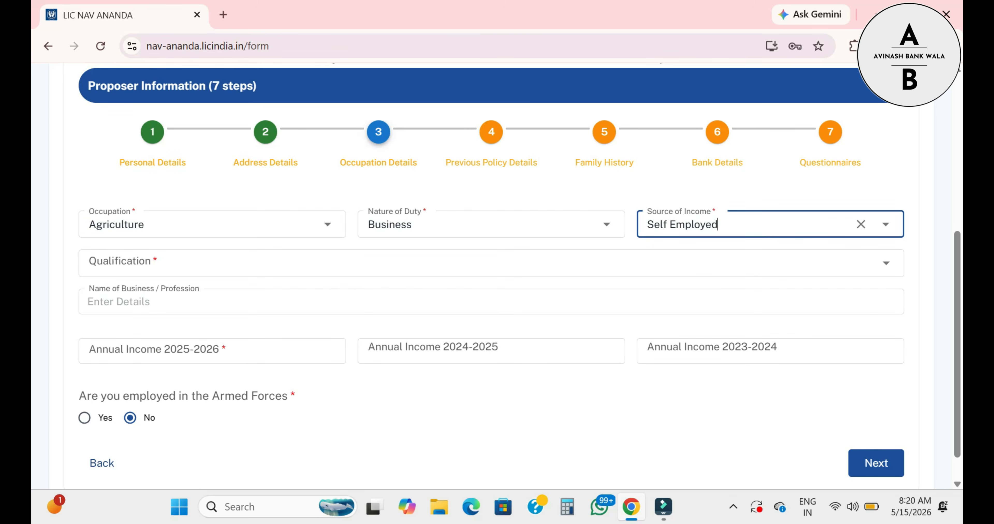
{"action": "left_click", "coordinate": [492, 263]}
{"action": "left_click", "coordinate": [154, 372]}
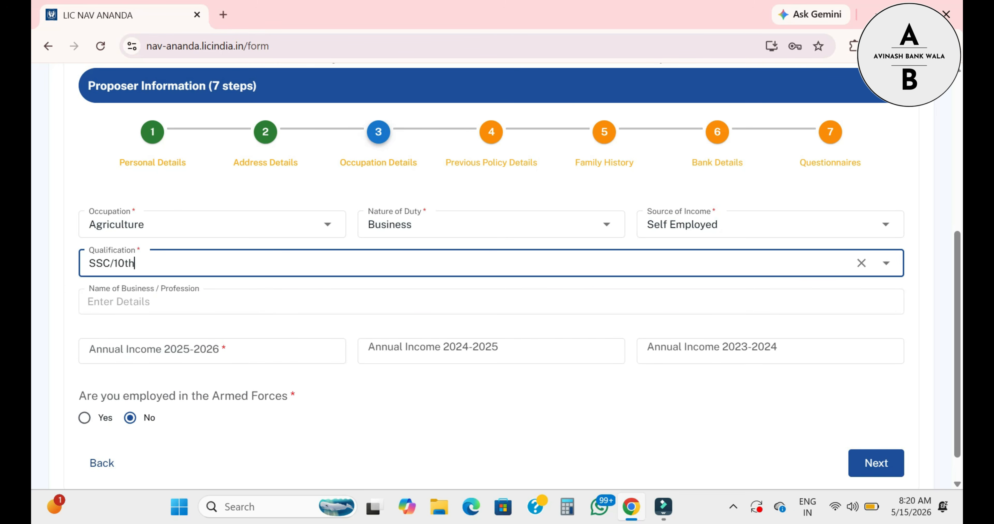
Enter 150000 as the annual income for 2025-2026 and proceed to the previous policy details
{"action": "scroll", "coordinate": [212, 321], "scroll_direction": "down", "scroll_amount": 1}
{"action": "left_click", "coordinate": [212, 317]}
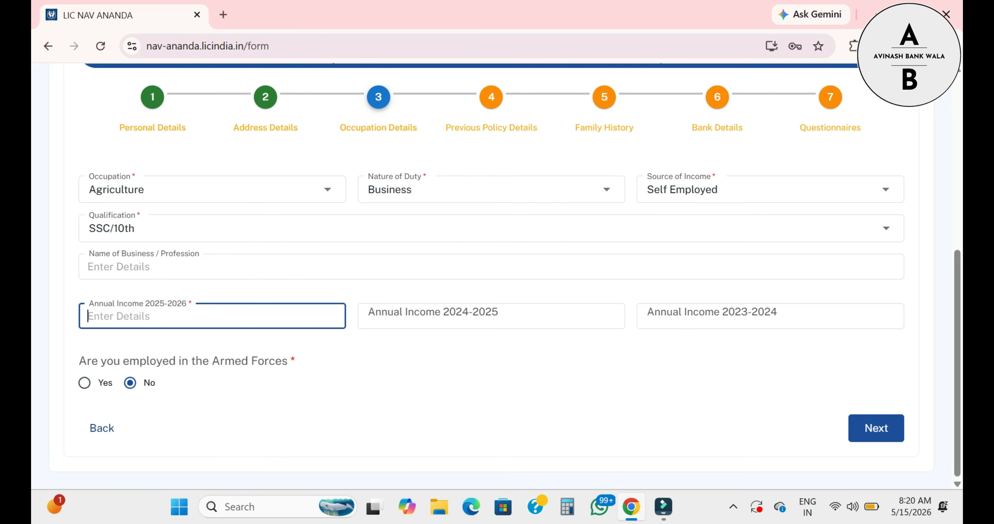
{"action": "type", "text": "15"}
{"action": "type", "text": "0000"}
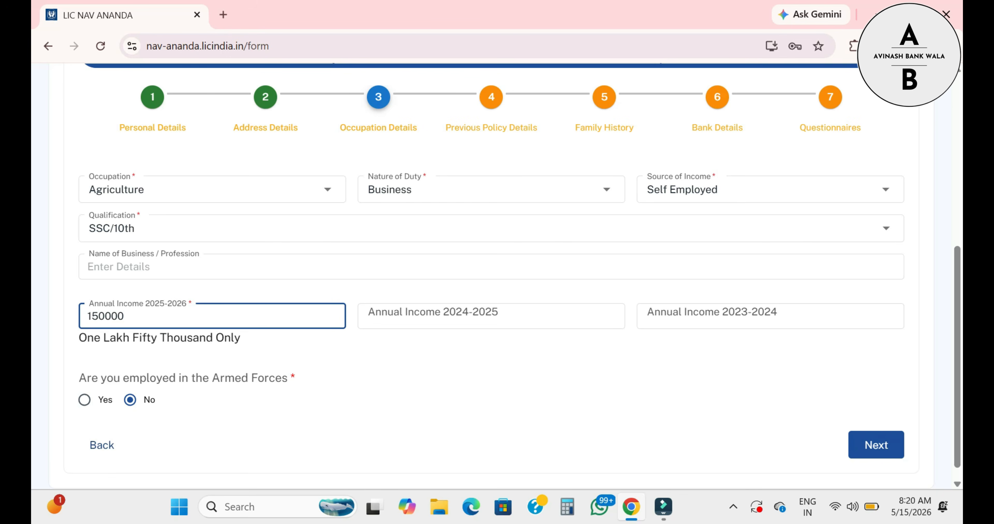
{"action": "scroll", "coordinate": [492, 299], "scroll_direction": "down", "scroll_amount": 1}
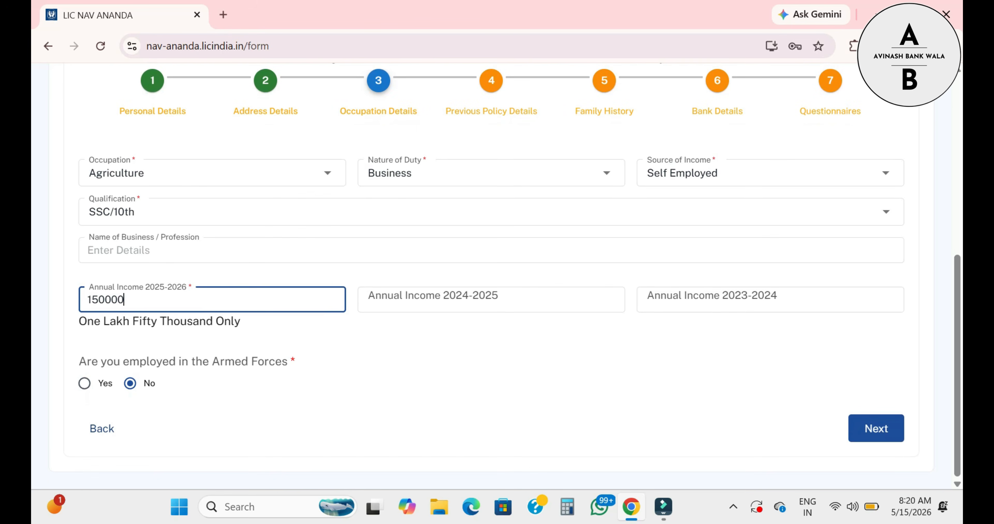
{"action": "left_click", "coordinate": [491, 300]}
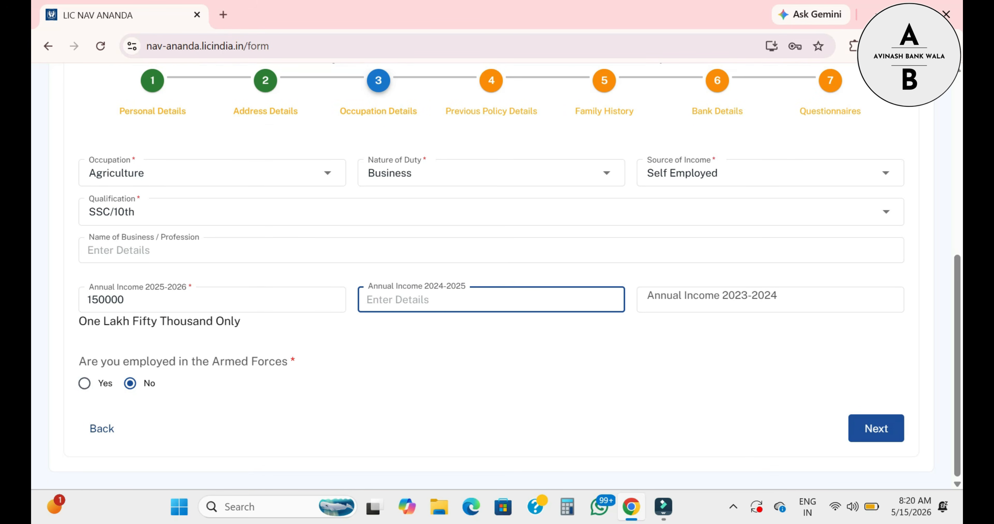
{"action": "left_click", "coordinate": [889, 428]}
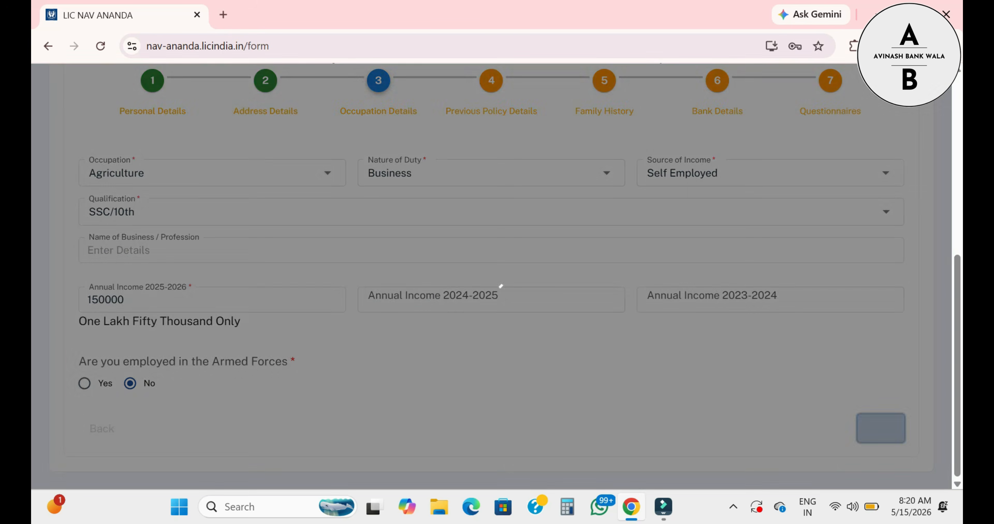
Declare that there are no existing or lapsed policies with LIC or other insurers and proceed to the family history
{"action": "left_click", "coordinate": [101, 207]}
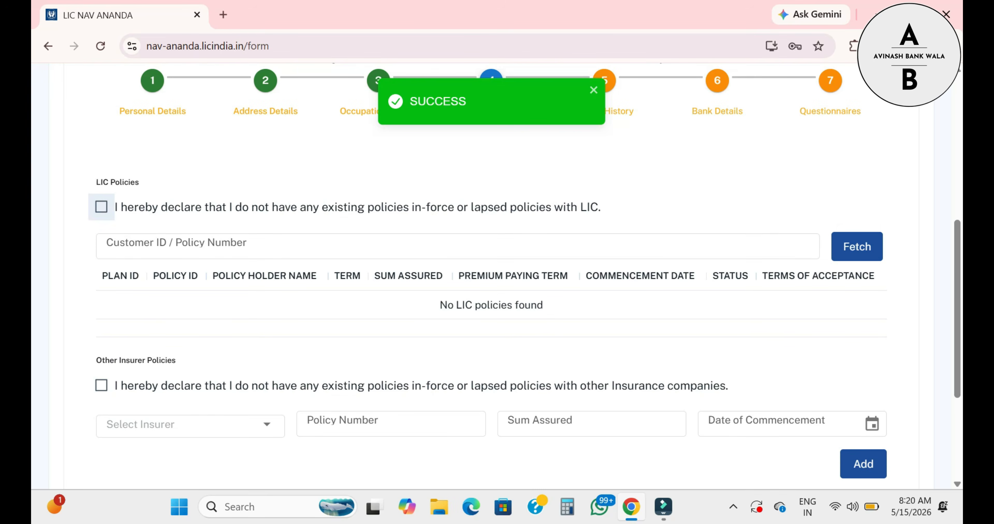
{"action": "left_click", "coordinate": [101, 297]}
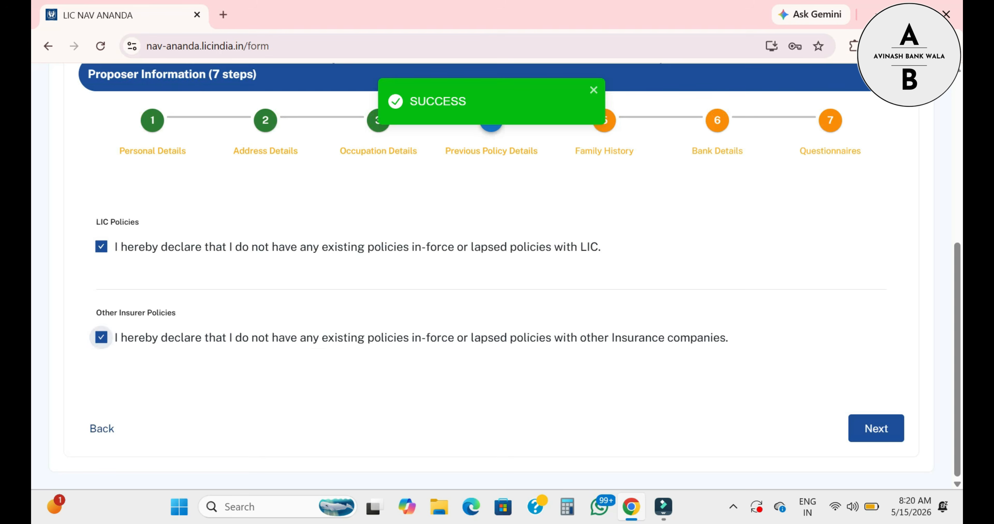
{"action": "left_click", "coordinate": [876, 428]}
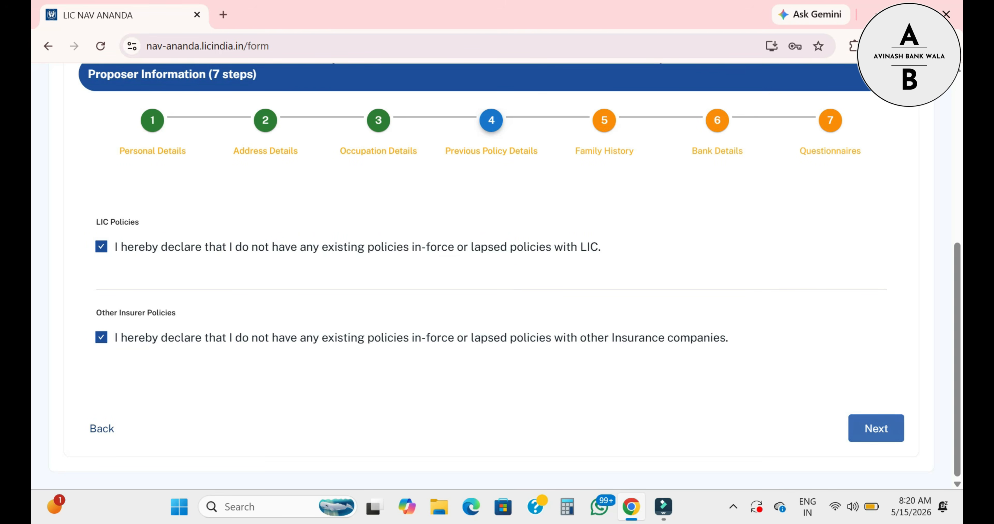
Mark the father and mother as living and add two more members to the family history
{"action": "scroll", "coordinate": [519, 277], "scroll_direction": "down", "scroll_amount": 2}
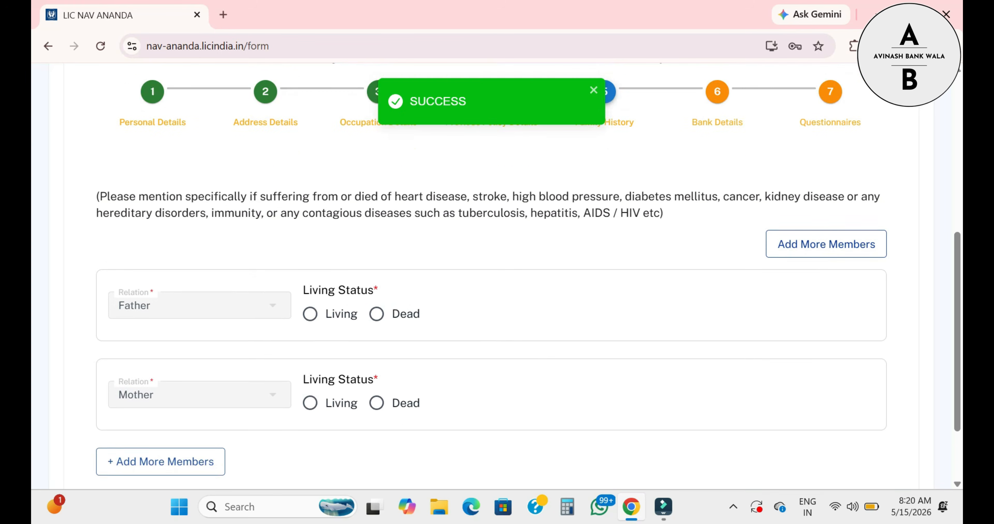
{"action": "left_click", "coordinate": [309, 270]}
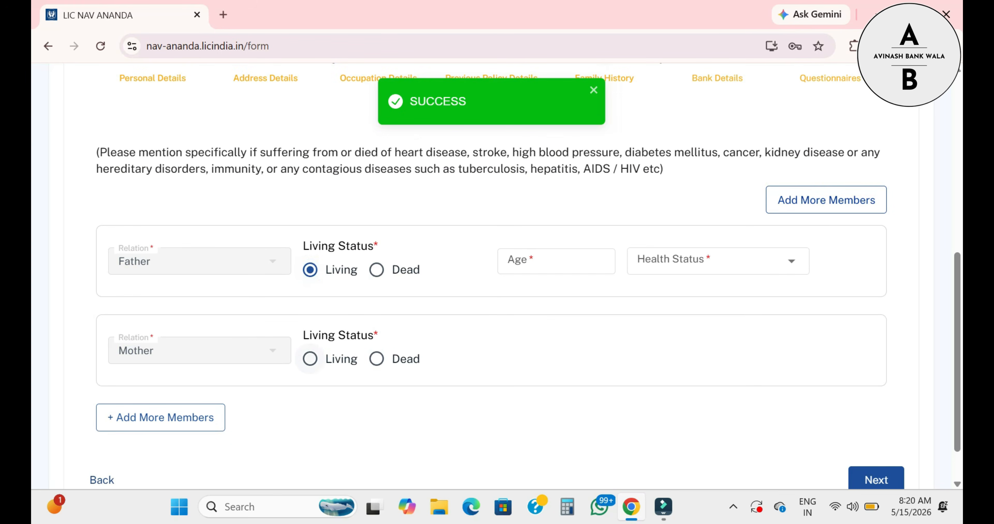
{"action": "left_click", "coordinate": [309, 359]}
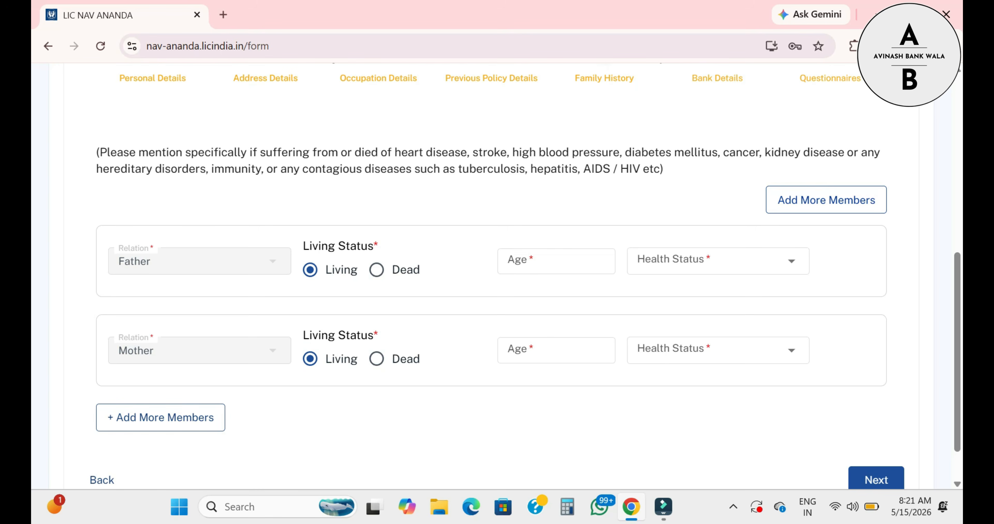
{"action": "left_click", "coordinate": [190, 417]}
{"action": "scroll", "coordinate": [491, 276], "scroll_direction": "down", "scroll_amount": 1}
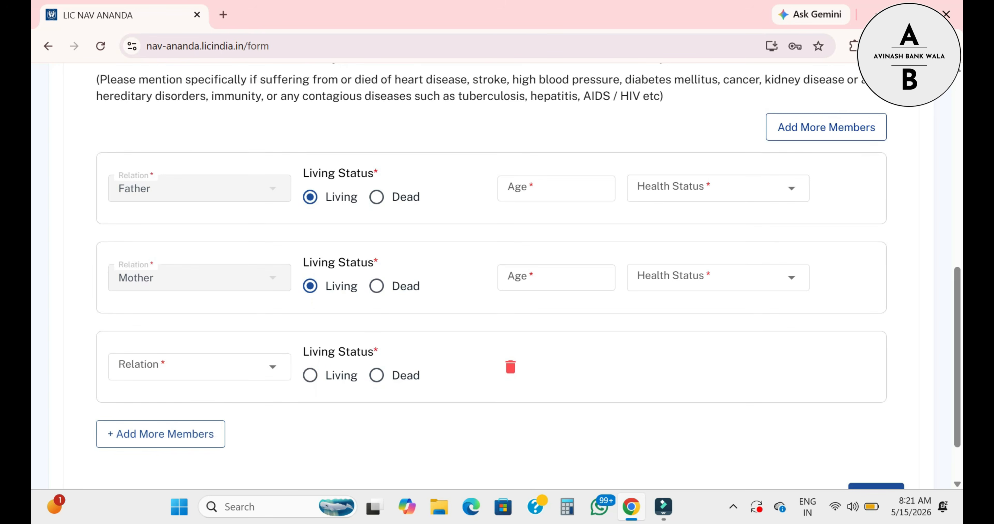
{"action": "left_click", "coordinate": [160, 434]}
Set the father's age to 53 and his health status to Good
{"action": "left_click", "coordinate": [541, 188]}
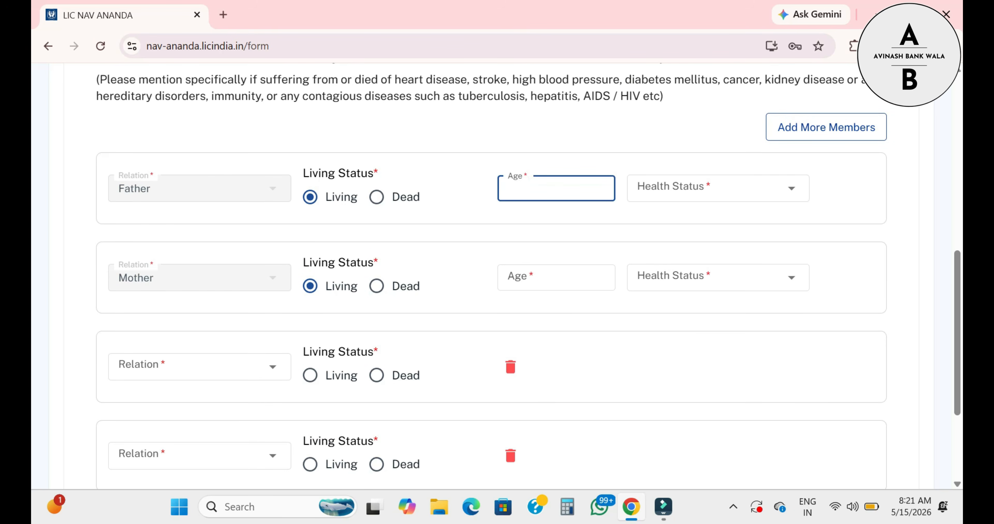
{"action": "type", "text": "53"}
{"action": "left_click", "coordinate": [694, 188]}
{"action": "left_click", "coordinate": [665, 221]}
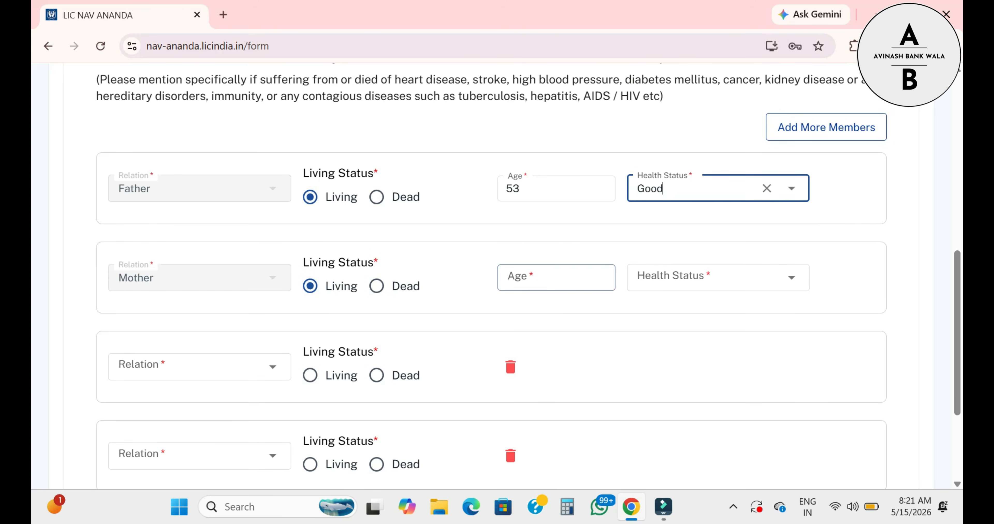
Set the mother's age to 38 and her health status to Good
{"action": "left_click", "coordinate": [555, 277]}
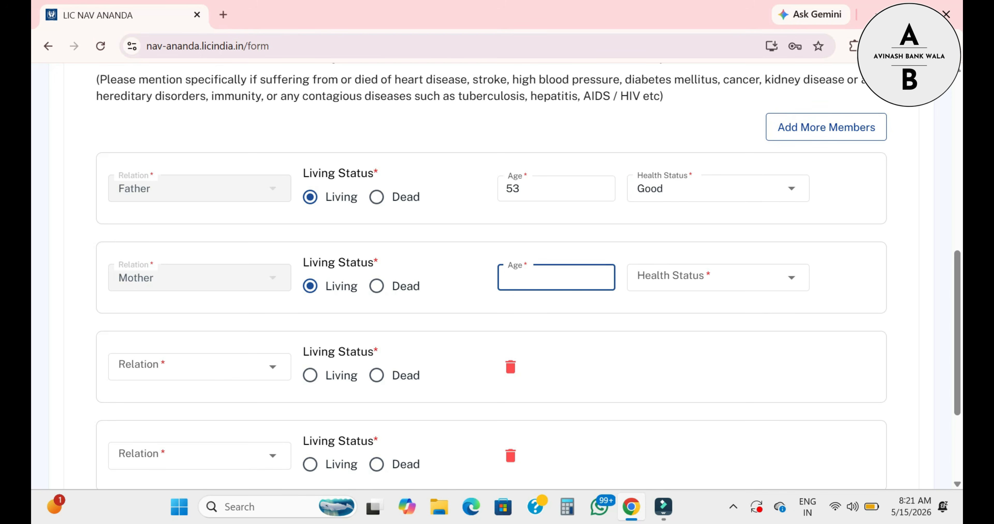
{"action": "type", "text": "38"}
{"action": "left_click", "coordinate": [694, 278]}
{"action": "left_click", "coordinate": [665, 310]}
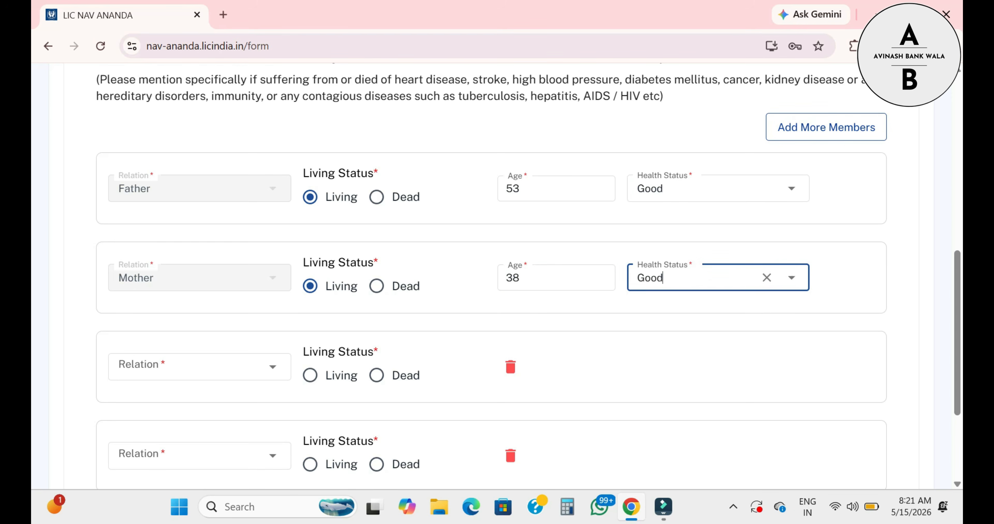
Mark the first added member as living and set the relation of both added members to Sister
{"action": "left_click", "coordinate": [311, 375]}
{"action": "scroll", "coordinate": [491, 293], "scroll_direction": "down", "scroll_amount": 1}
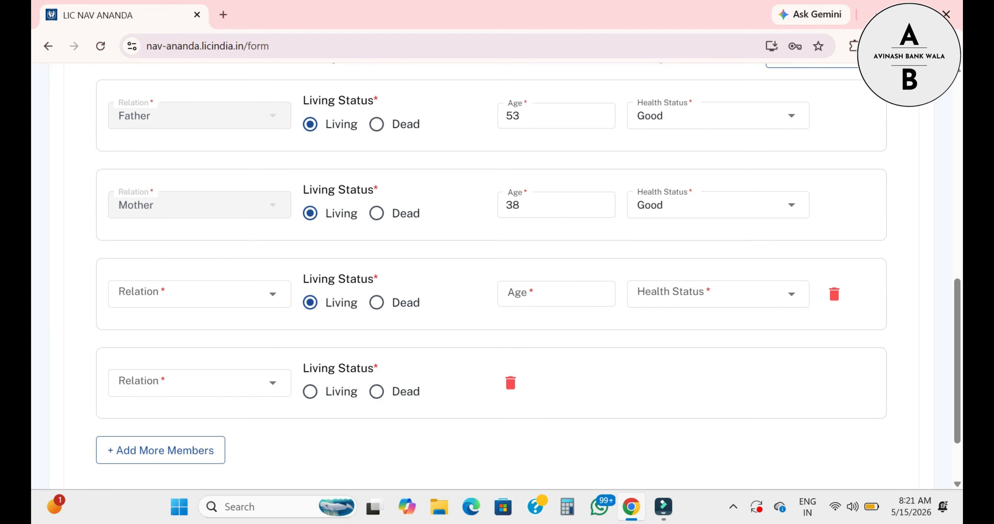
{"action": "left_click", "coordinate": [185, 294]}
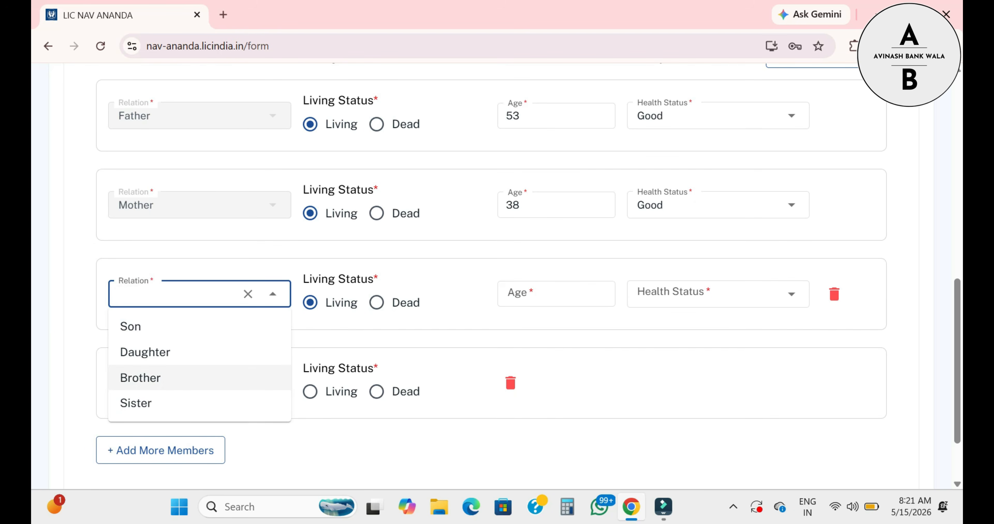
{"action": "left_click", "coordinate": [136, 403]}
{"action": "left_click", "coordinate": [185, 382]}
{"action": "left_click", "coordinate": [136, 349]}
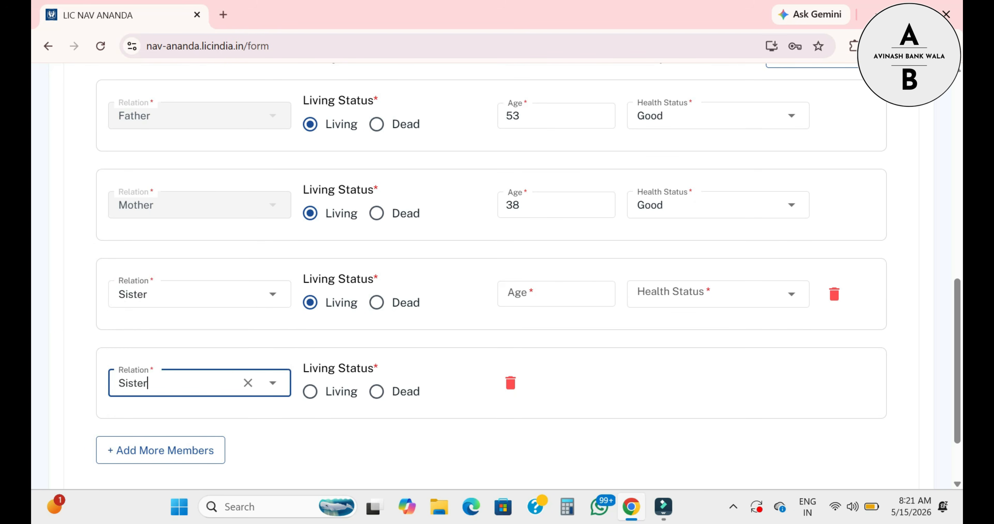
Set the first sister's age to 22 and her health status to Good
{"action": "left_click", "coordinate": [555, 294]}
{"action": "type", "text": "22"}
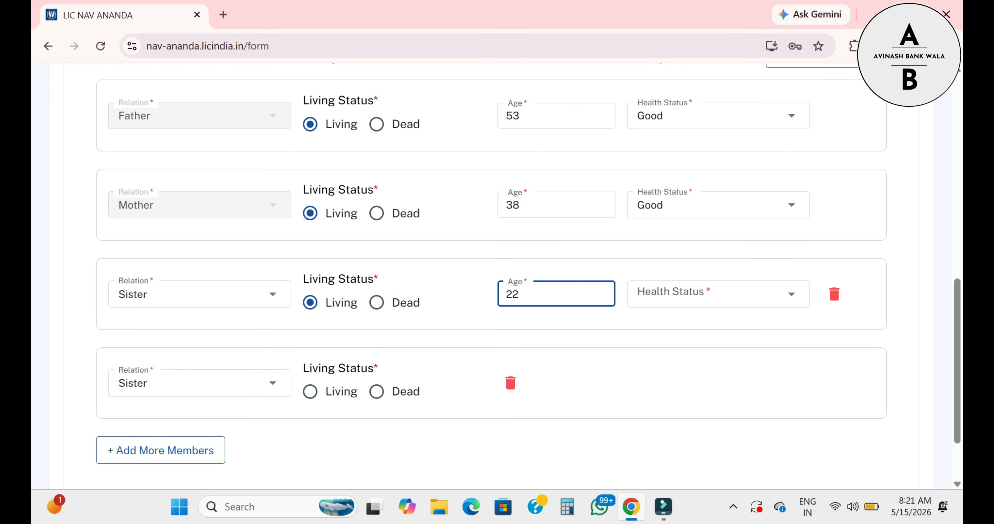
{"action": "key", "text": "Tab"}
{"action": "key", "text": "Down"}
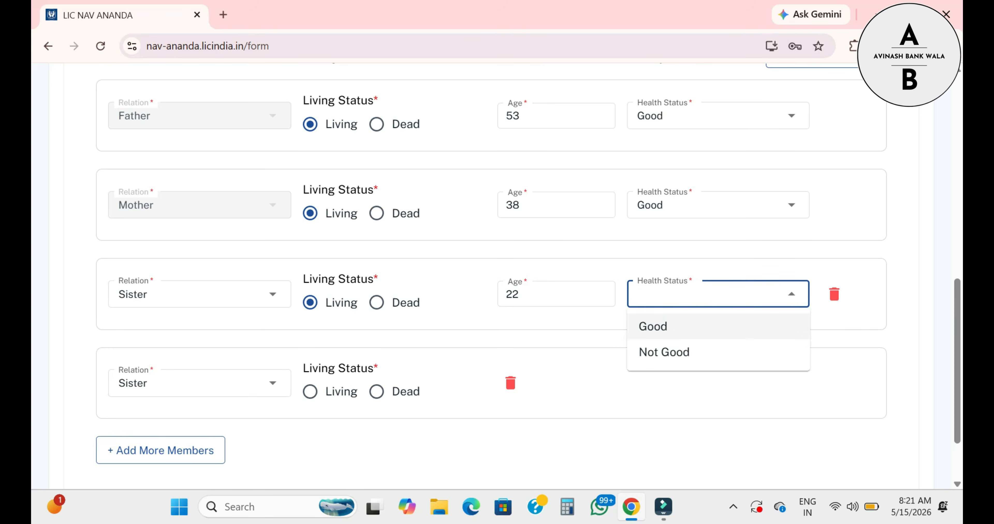
{"action": "key", "text": "Return"}
Mark the second sister as living, with age 21 and health status Good
{"action": "left_click", "coordinate": [310, 392]}
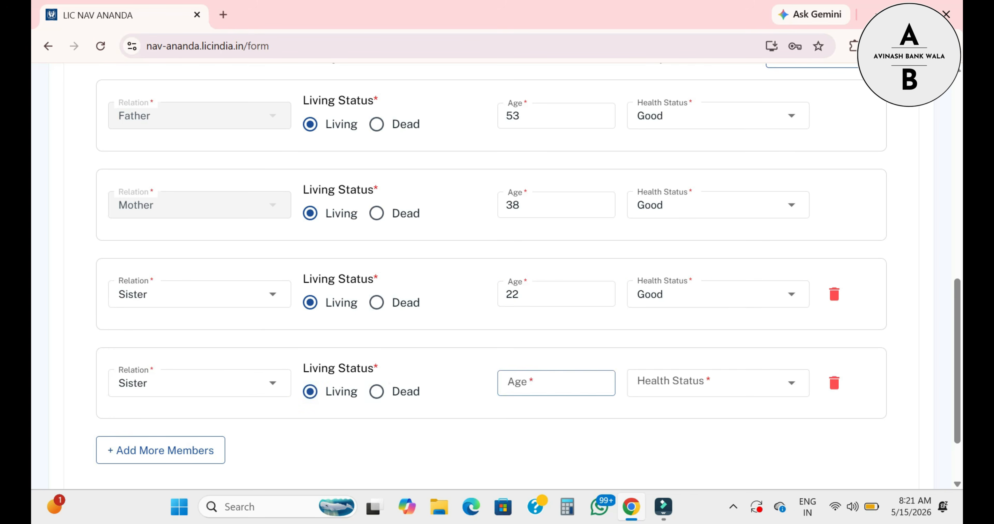
{"action": "left_click", "coordinate": [555, 382]}
{"action": "type", "text": "21"}
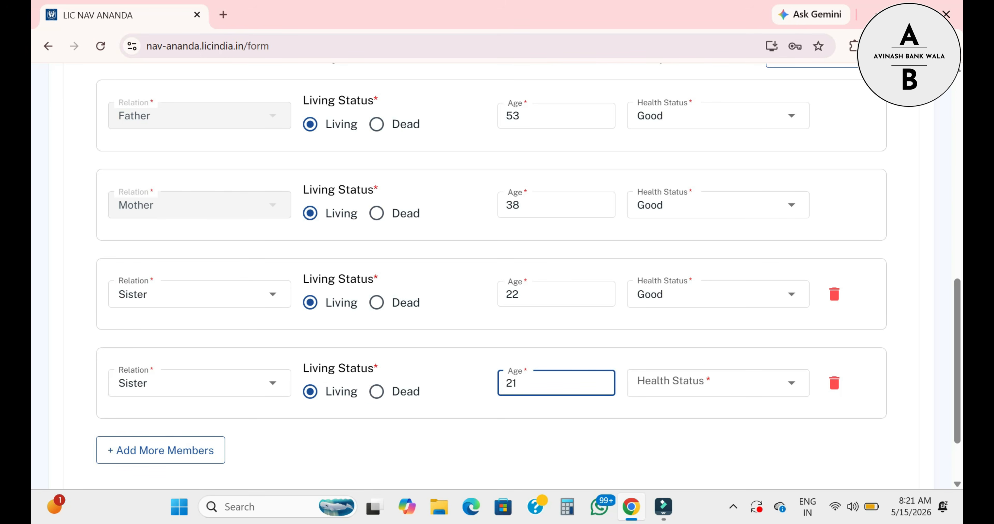
{"action": "key", "text": "Tab"}
{"action": "key", "text": "Down"}
{"action": "key", "text": "Return"}
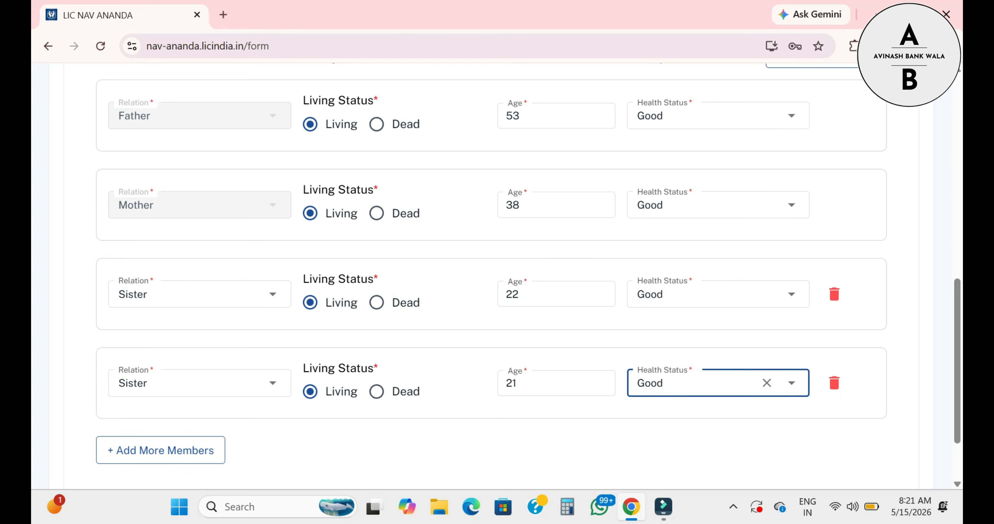
Submit the family history and fill in the bank details with IFSC code CBIN0284772 and the proposer's account number
{"action": "scroll", "coordinate": [525, 273], "scroll_direction": "down", "scroll_amount": 2}
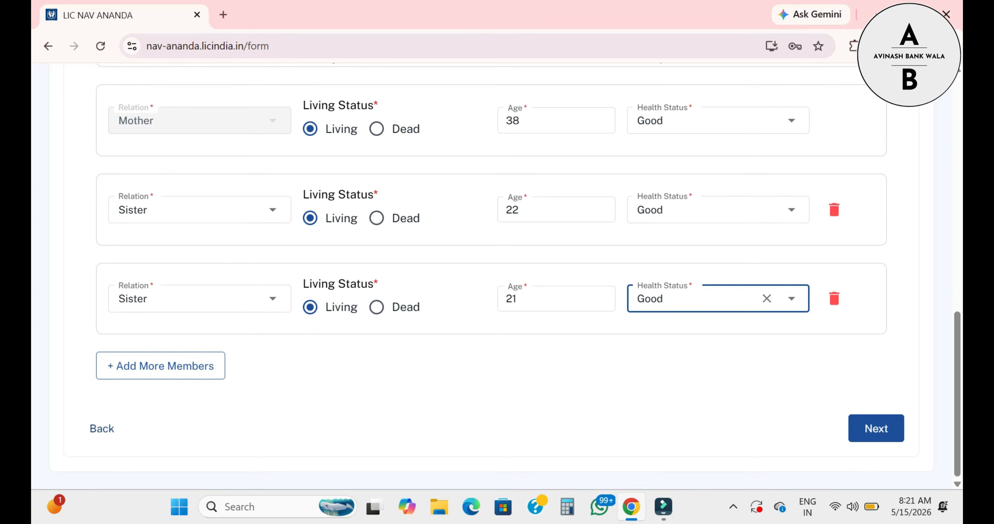
{"action": "left_click", "coordinate": [876, 428]}
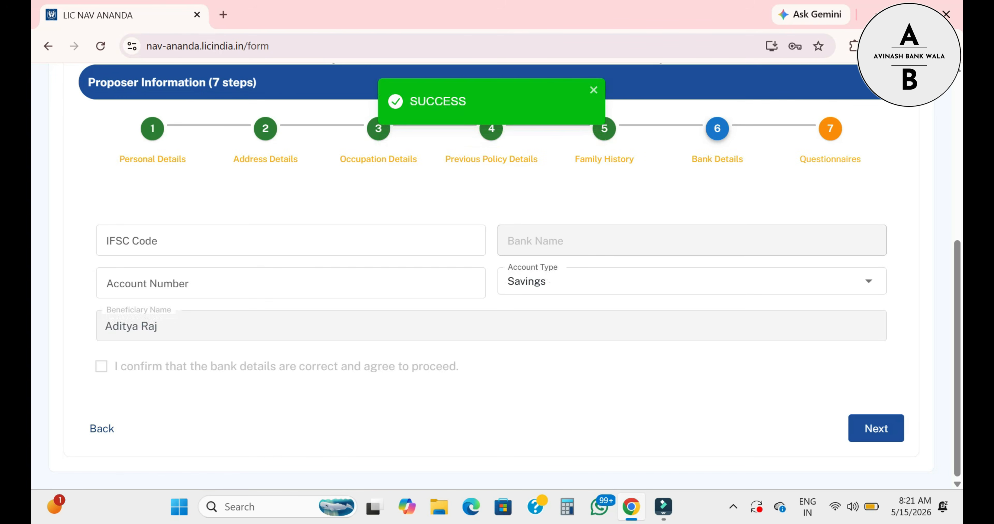
{"action": "left_click", "coordinate": [291, 241]}
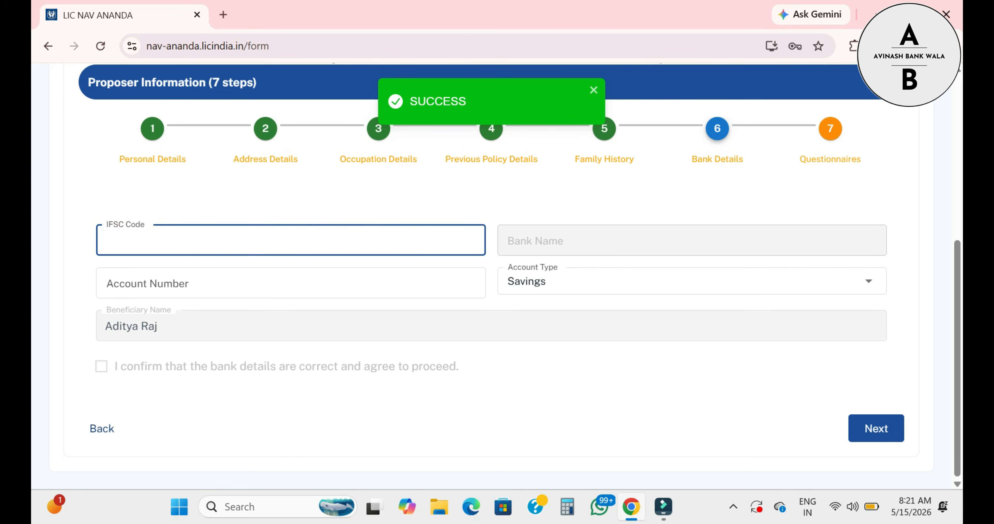
{"action": "type", "text": "CBIN0"}
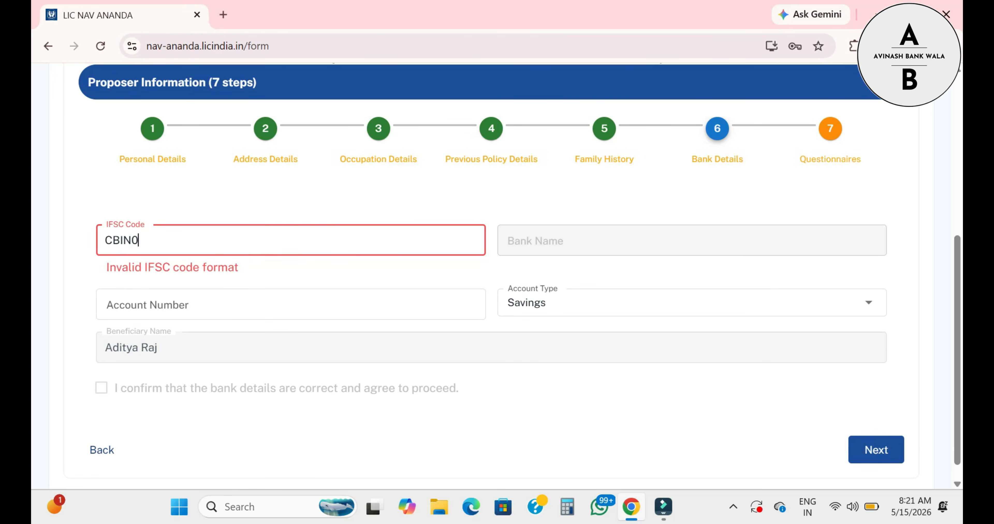
{"action": "type", "text": "284772"}
{"action": "left_click", "coordinate": [291, 284]}
{"action": "type", "text": "39"}
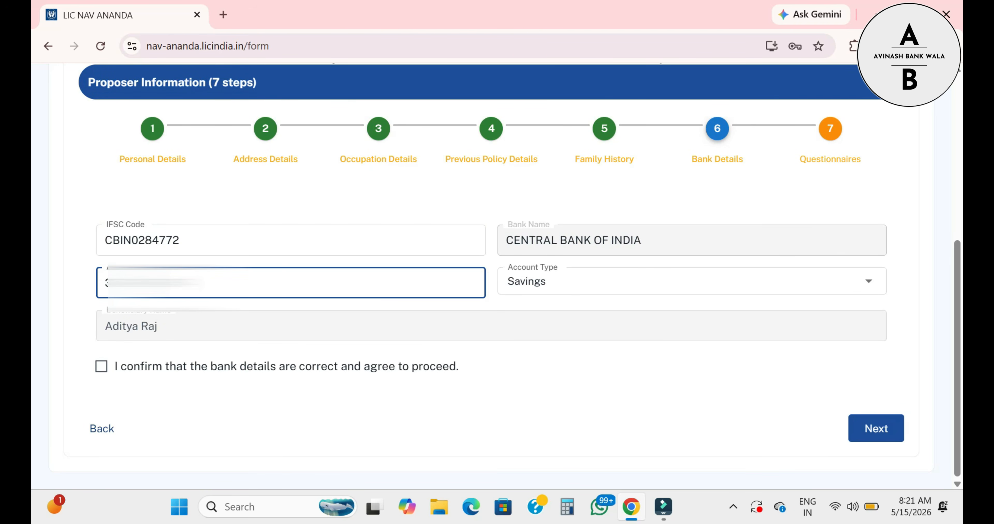
{"action": "type", "text": "??"}
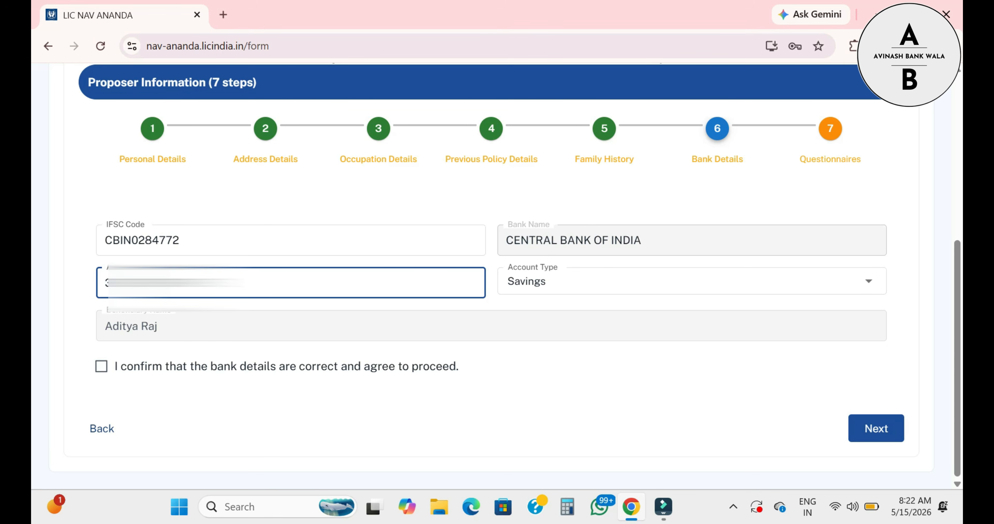
Set the account type to Savings, confirm that the bank details are correct and continue to the questionnaires
{"action": "left_click", "coordinate": [690, 281]}
{"action": "left_click", "coordinate": [691, 314]}
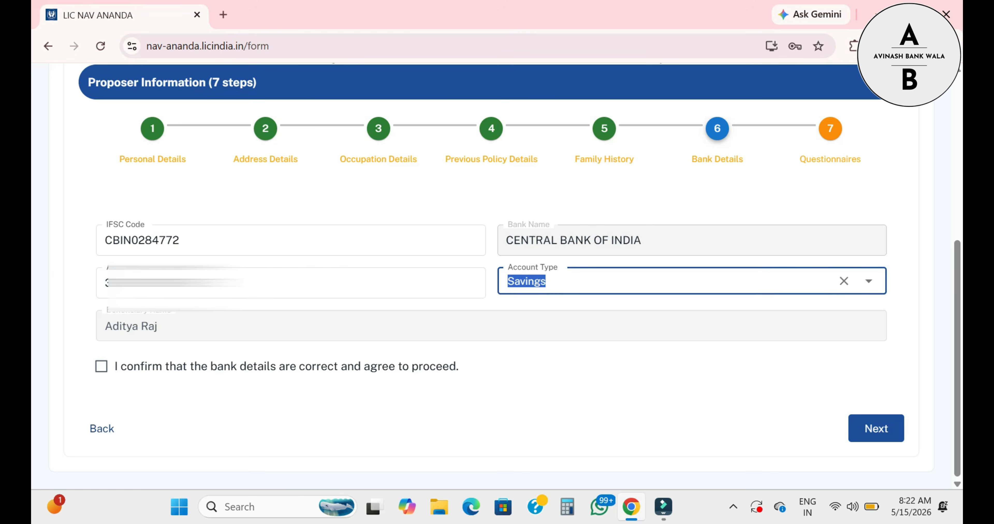
{"action": "left_click", "coordinate": [101, 367]}
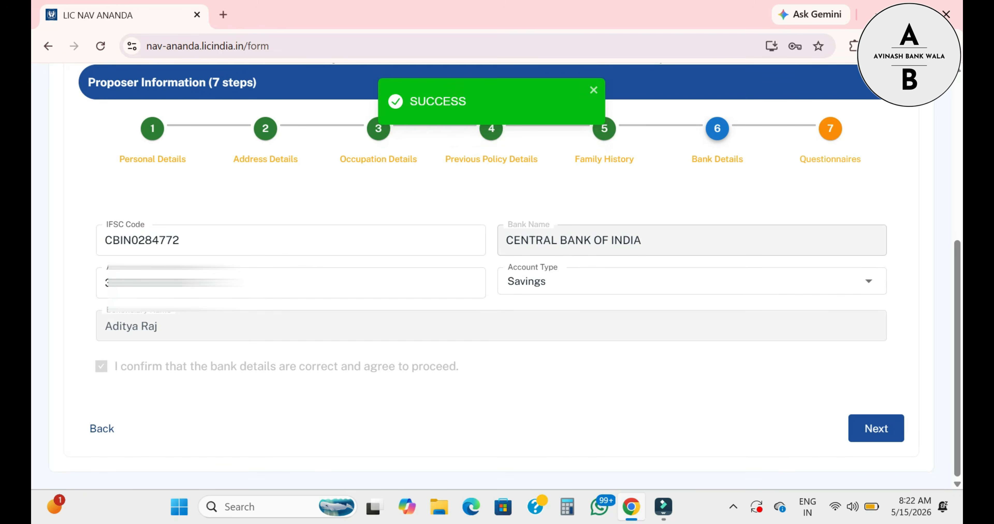
{"action": "left_click", "coordinate": [876, 428]}
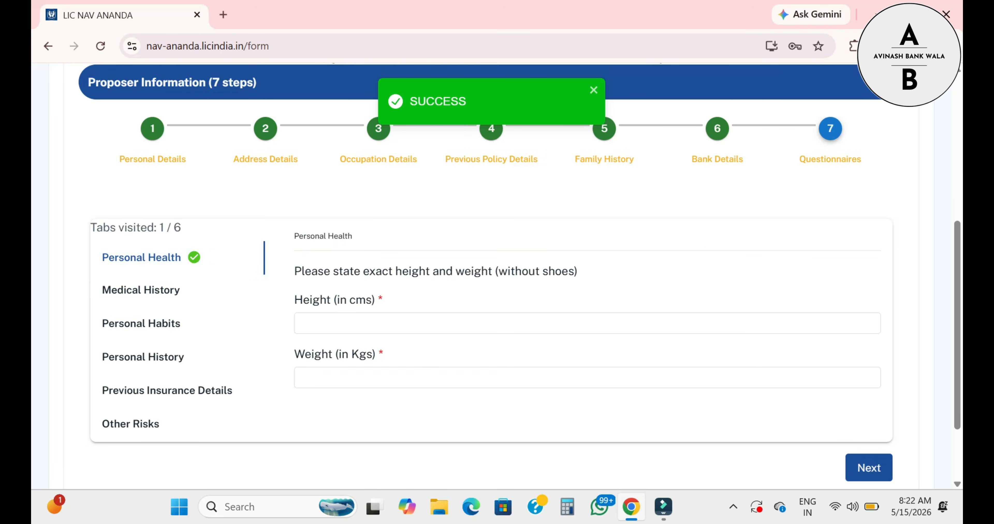
Search Google for "feet to cms" in a new tab and set the height to 182 cm in Personal Health
{"action": "left_click", "coordinate": [444, 323]}
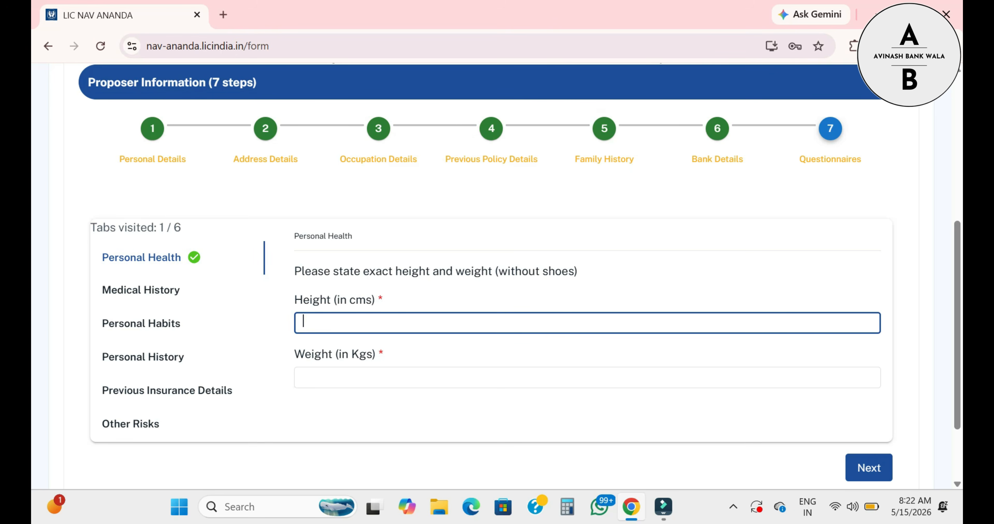
{"action": "left_click", "coordinate": [223, 15]}
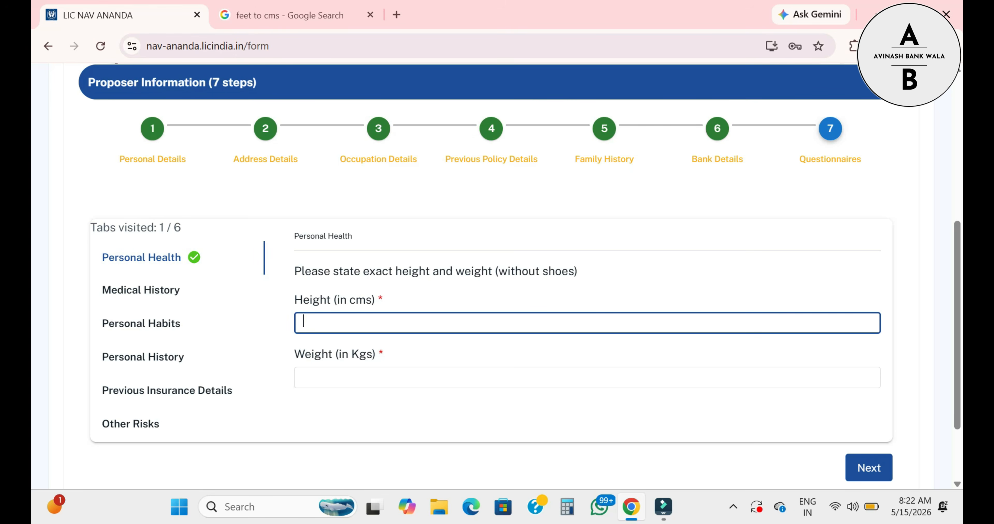
{"action": "type", "text": "19"}
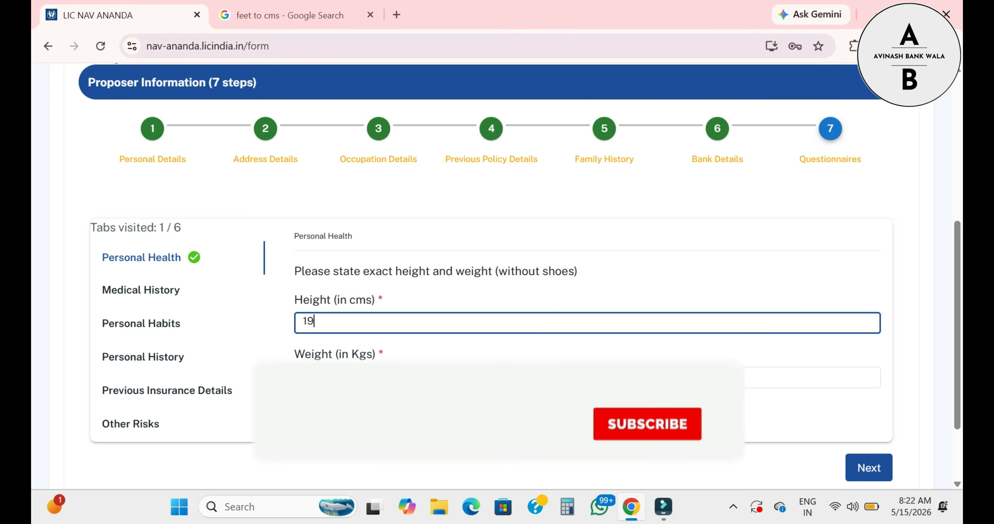
{"action": "type", "text": "58"}
{"action": "key", "text": "BackSpace"}
{"action": "key", "text": "BackSpace"}
{"action": "type", "text": "2"}
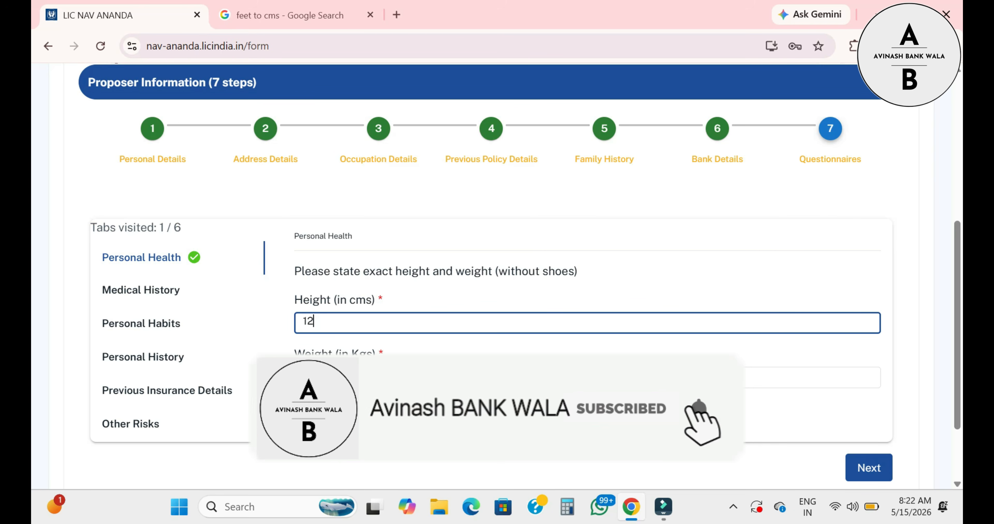
{"action": "key", "text": "BackSpace"}
{"action": "type", "text": "82"}
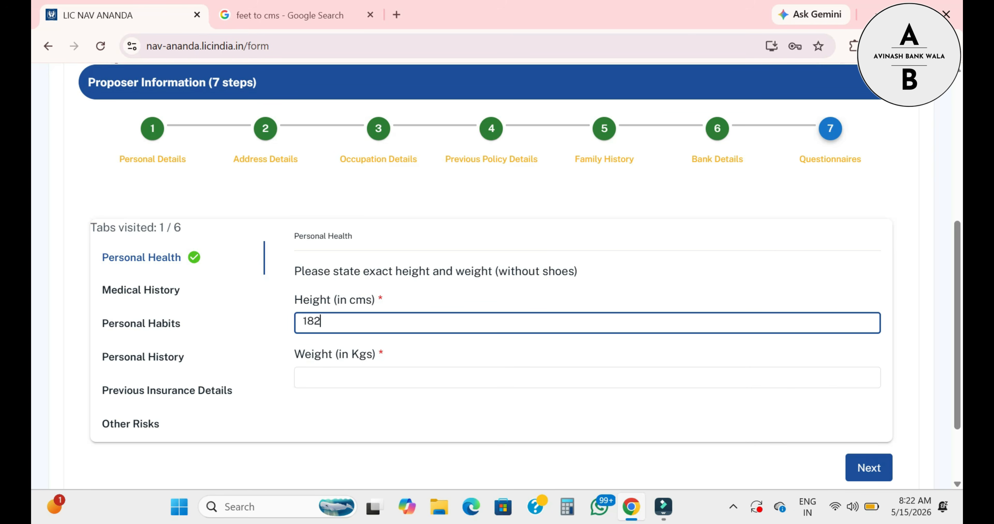
{"action": "key", "text": "BackSpace"}
{"action": "type", "text": "2"}
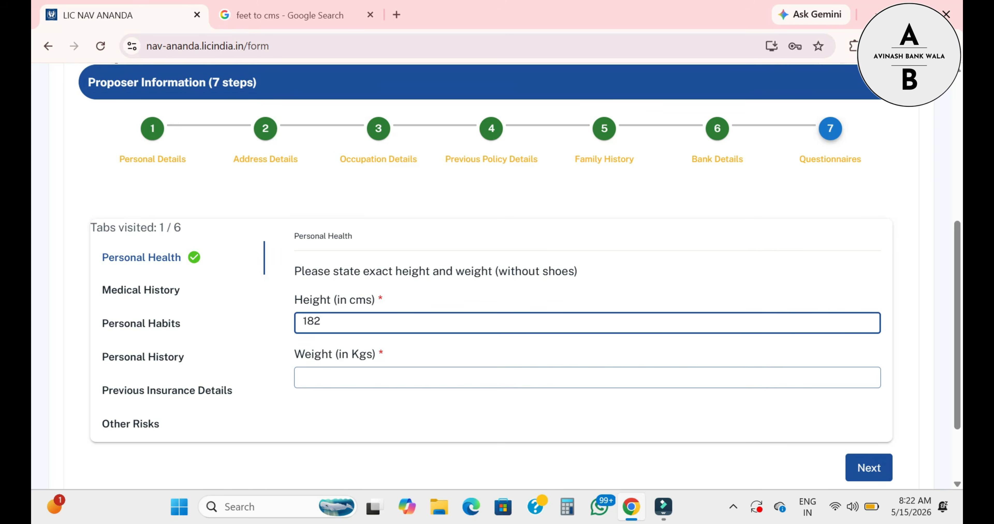
Set the weight to 67 kg and continue to the Medical History questions
{"action": "key", "text": "Tab"}
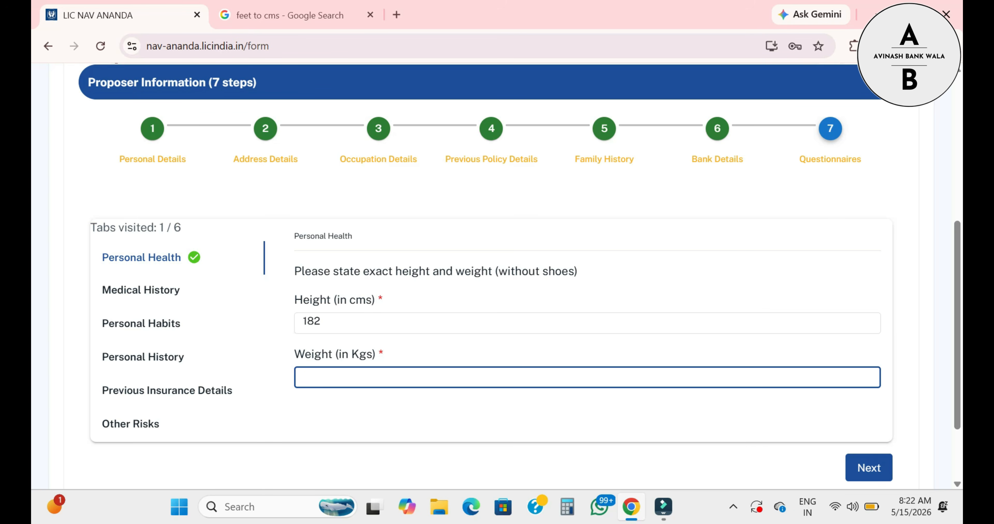
{"action": "type", "text": "67"}
{"action": "scroll", "coordinate": [497, 276], "scroll_direction": "down", "scroll_amount": 3}
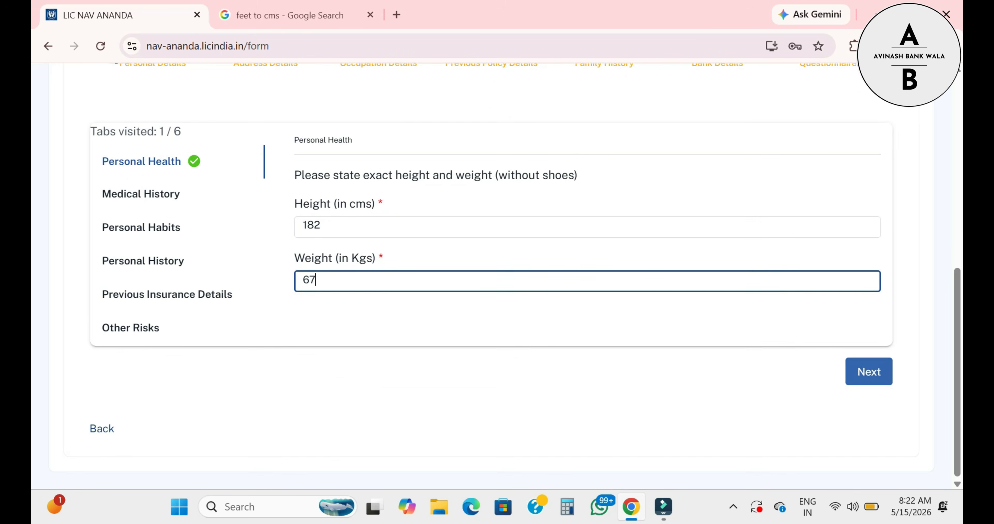
{"action": "left_click", "coordinate": [868, 372]}
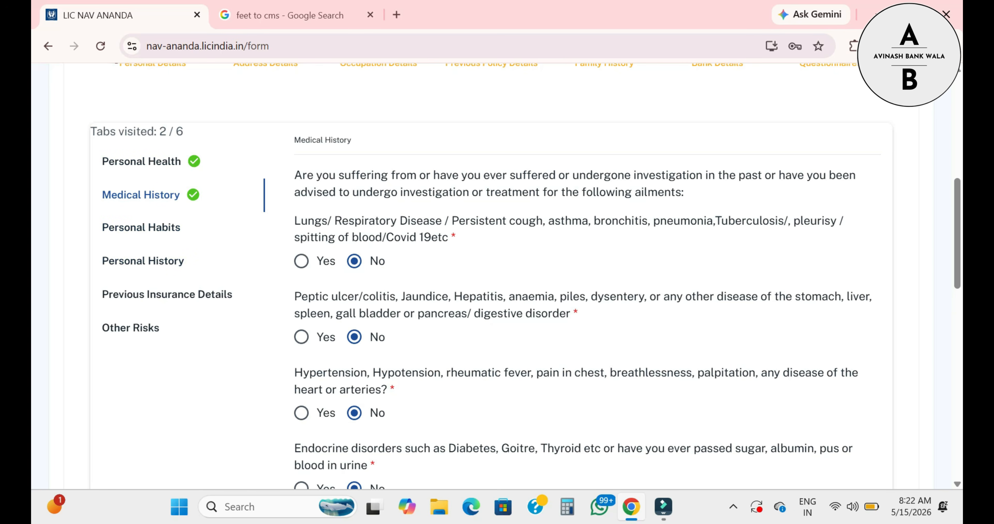
Review the Medical History and Personal Habits questions, leaving every answer at No
{"action": "scroll", "coordinate": [524, 276], "scroll_direction": "down", "scroll_amount": 15}
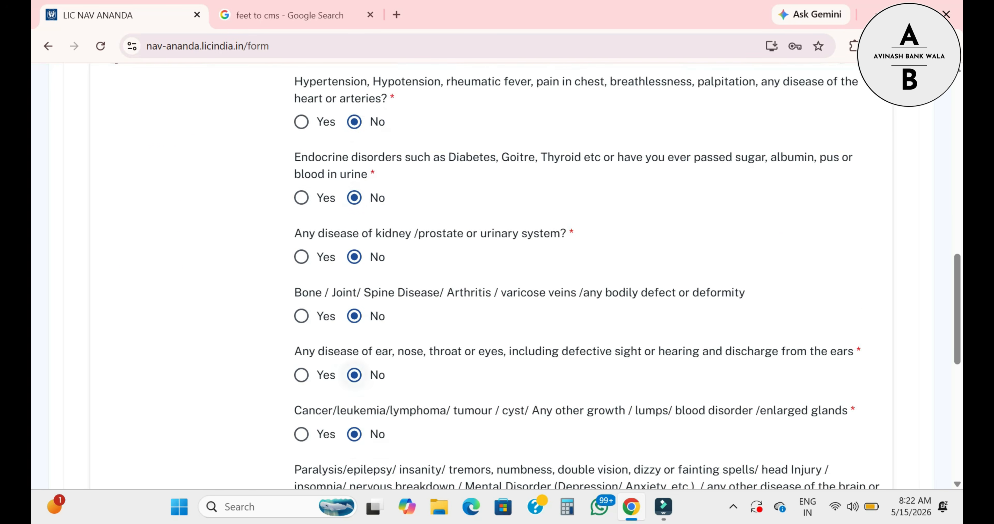
{"action": "scroll", "coordinate": [525, 276], "scroll_direction": "up", "scroll_amount": 10}
{"action": "scroll", "coordinate": [166, 304], "scroll_direction": "up", "scroll_amount": 5}
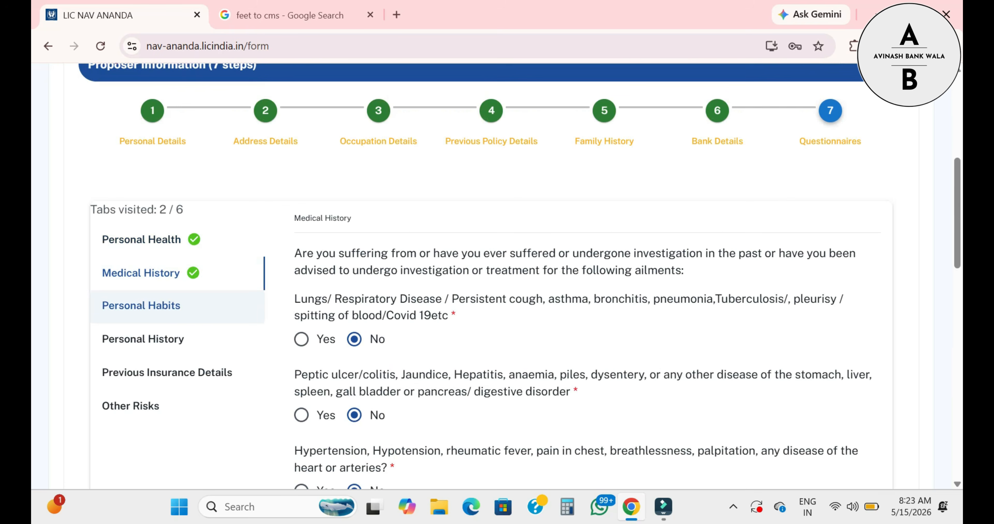
{"action": "left_click", "coordinate": [166, 304]}
{"action": "scroll", "coordinate": [166, 303], "scroll_direction": "down", "scroll_amount": 1}
{"action": "scroll", "coordinate": [167, 304], "scroll_direction": "down", "scroll_amount": 1}
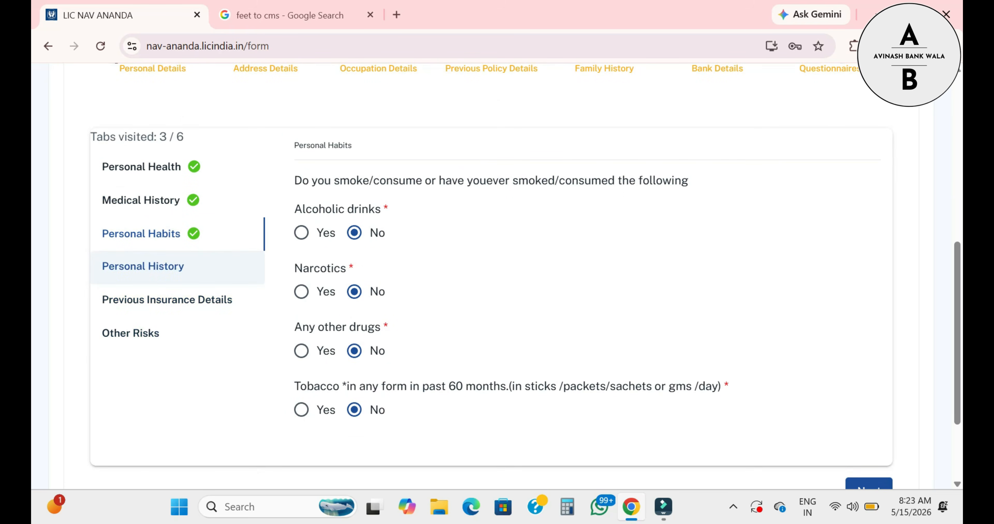
Visit Personal History, Previous Insurance Details and Other Risks with their answers left at No, and submit the questionnaires
{"action": "left_click", "coordinate": [162, 267]}
{"action": "left_click", "coordinate": [166, 300]}
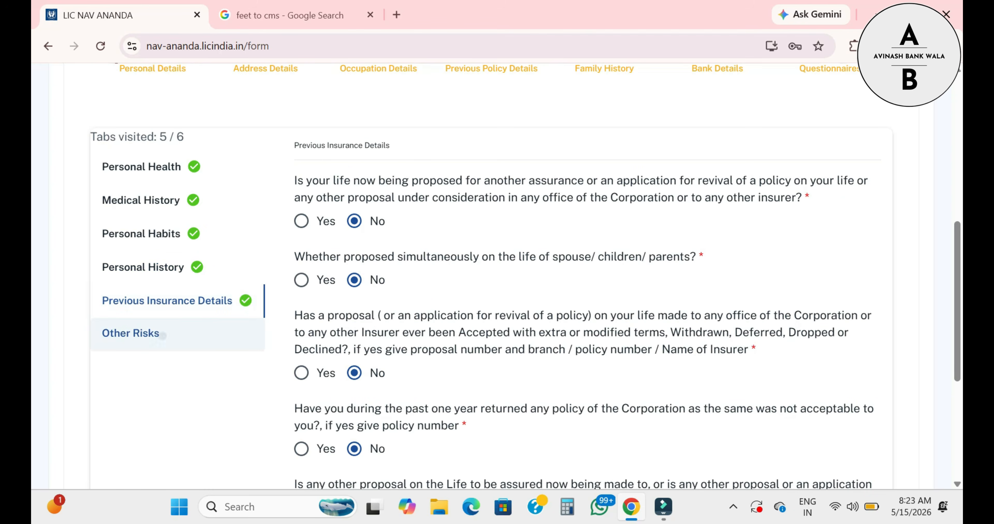
{"action": "left_click", "coordinate": [130, 333]}
{"action": "scroll", "coordinate": [131, 333], "scroll_direction": "down", "scroll_amount": 2}
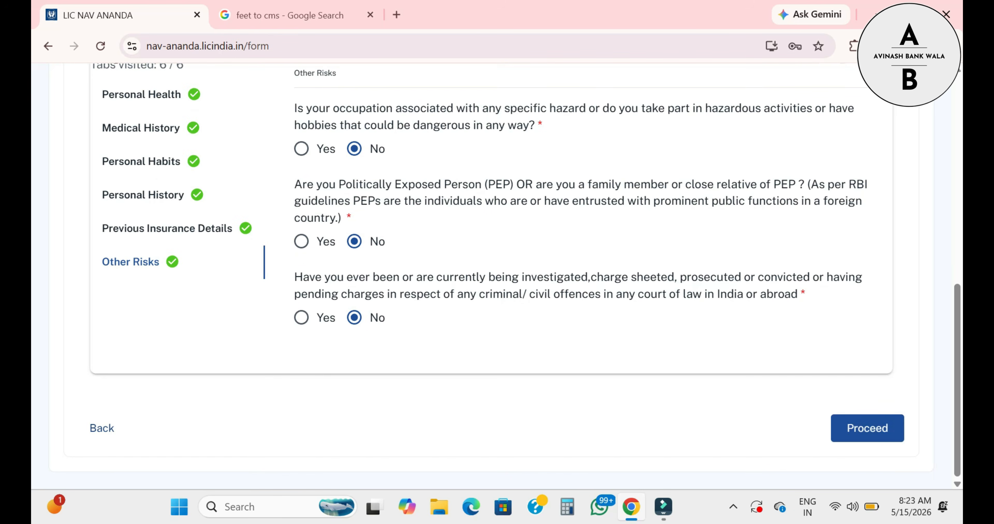
{"action": "left_click", "coordinate": [863, 429]}
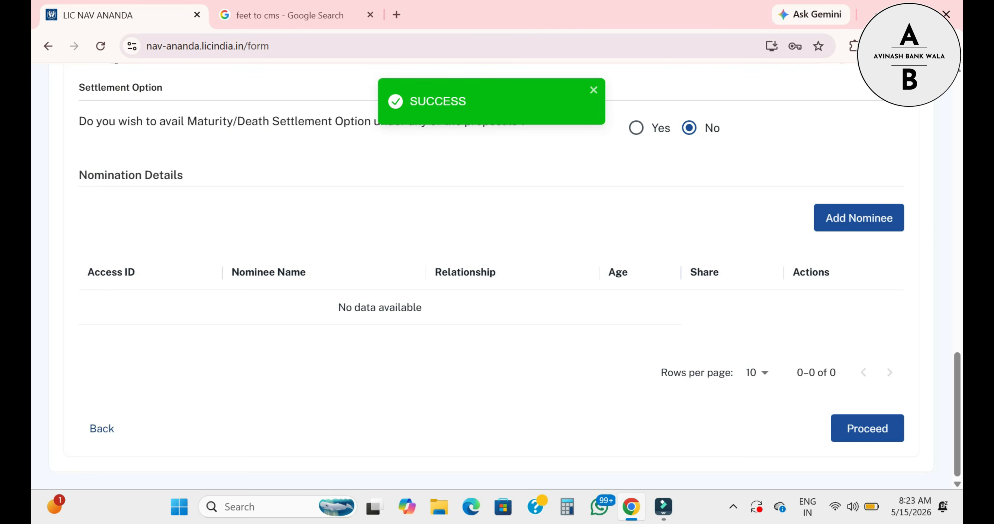
Start a new nominee under Nomination Details with relation Father and enter the nominee's full name
{"action": "scroll", "coordinate": [492, 270], "scroll_direction": "up", "scroll_amount": 1}
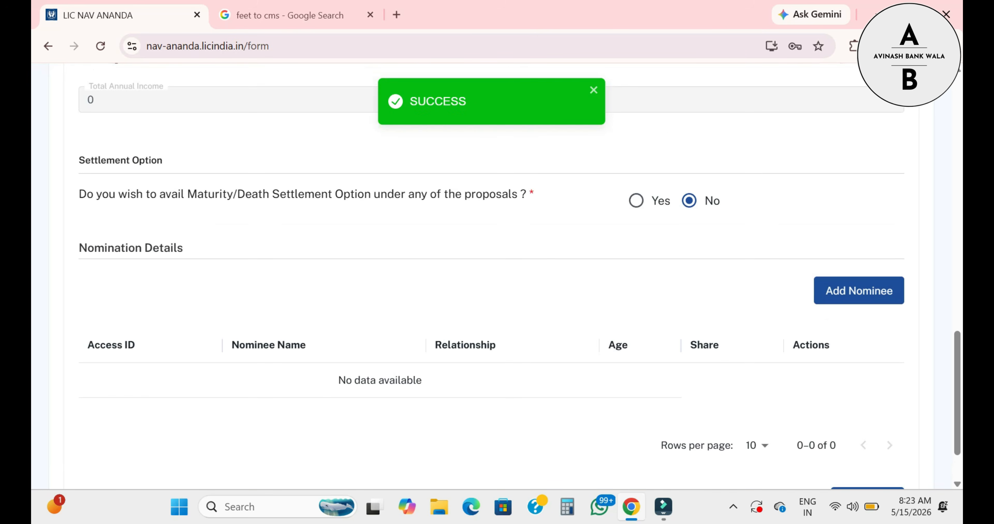
{"action": "scroll", "coordinate": [491, 270], "scroll_direction": "down", "scroll_amount": 1}
{"action": "left_click", "coordinate": [859, 218]}
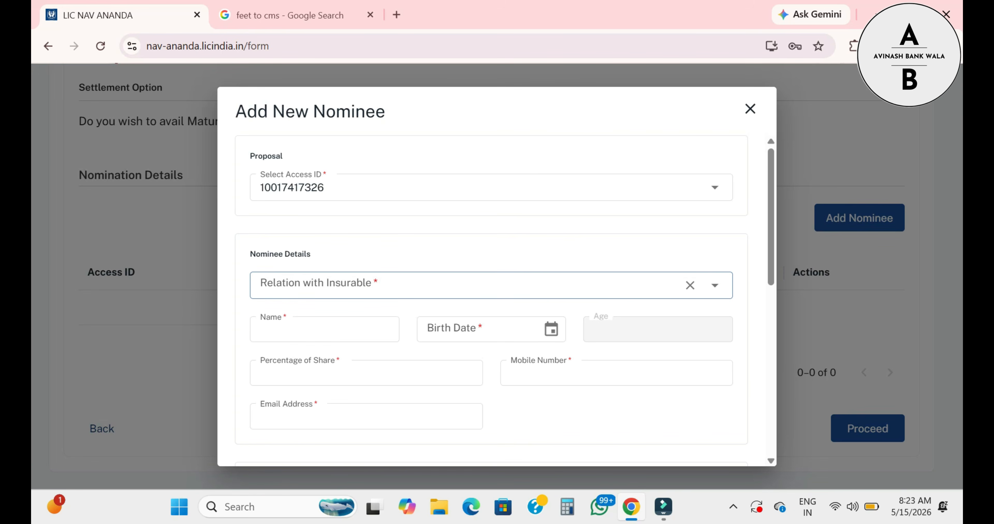
{"action": "left_click", "coordinate": [491, 285]}
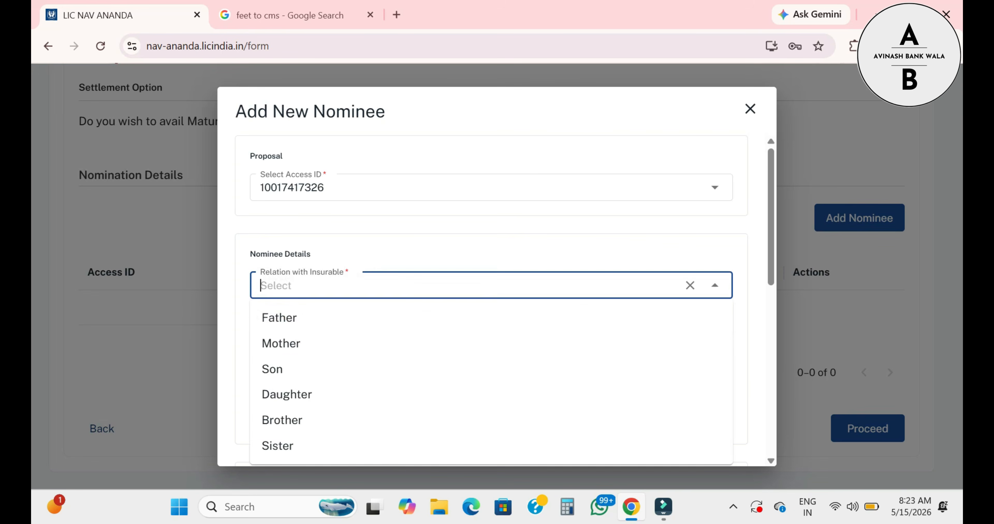
{"action": "left_click", "coordinate": [491, 318]}
{"action": "left_click", "coordinate": [325, 330]}
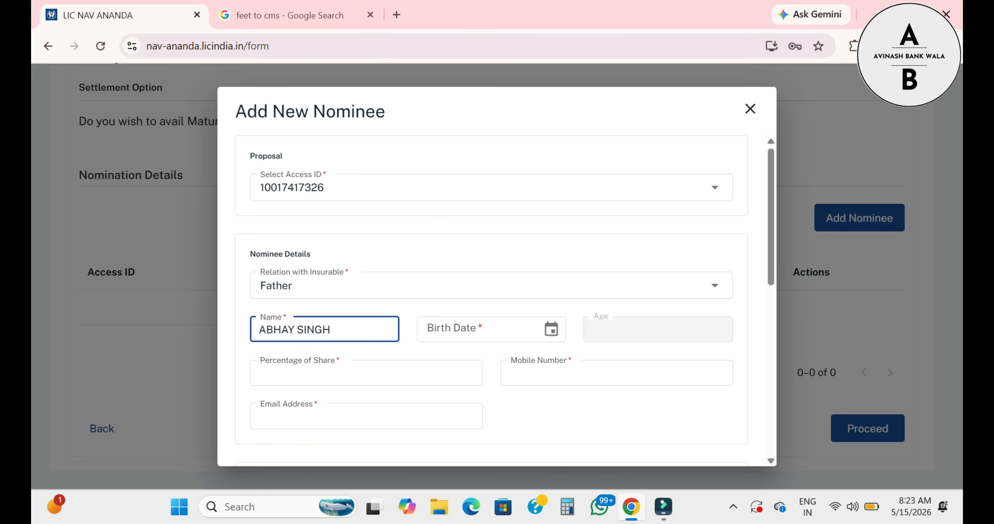
Enter the nominee's date of birth
{"action": "left_click", "coordinate": [433, 330]}
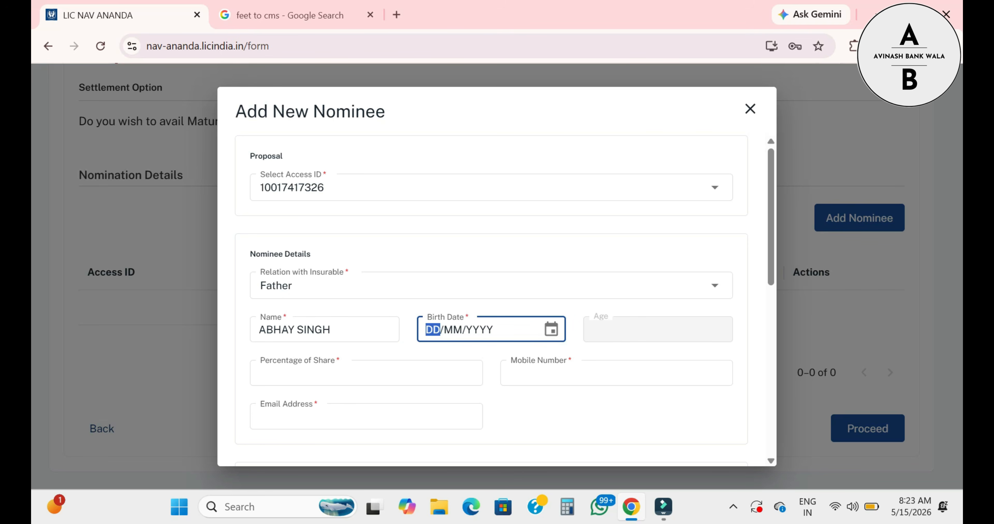
{"action": "type", "text": "01/01/"}
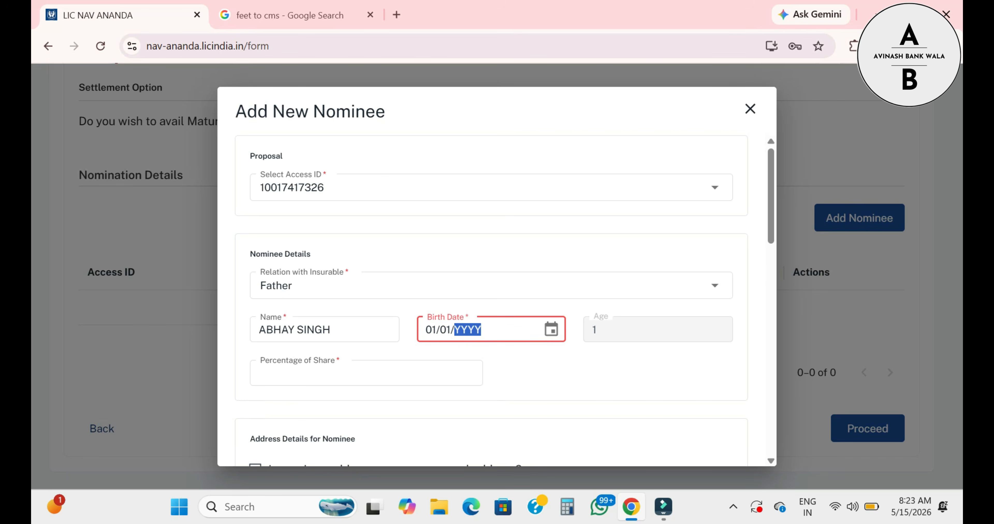
{"action": "type", "text": "1973"}
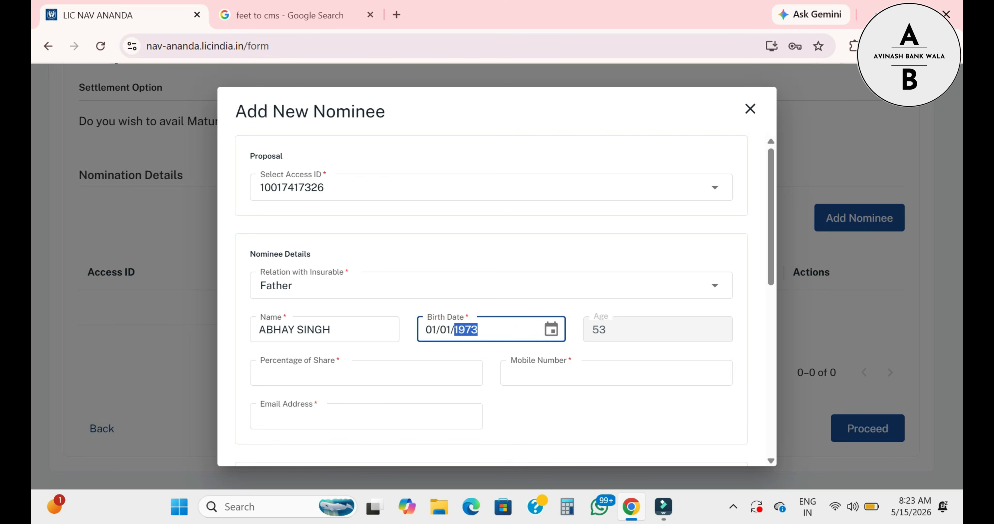
Set the nominee's percentage of share to 100 and enter the nominee's mobile number
{"action": "left_click", "coordinate": [359, 373]}
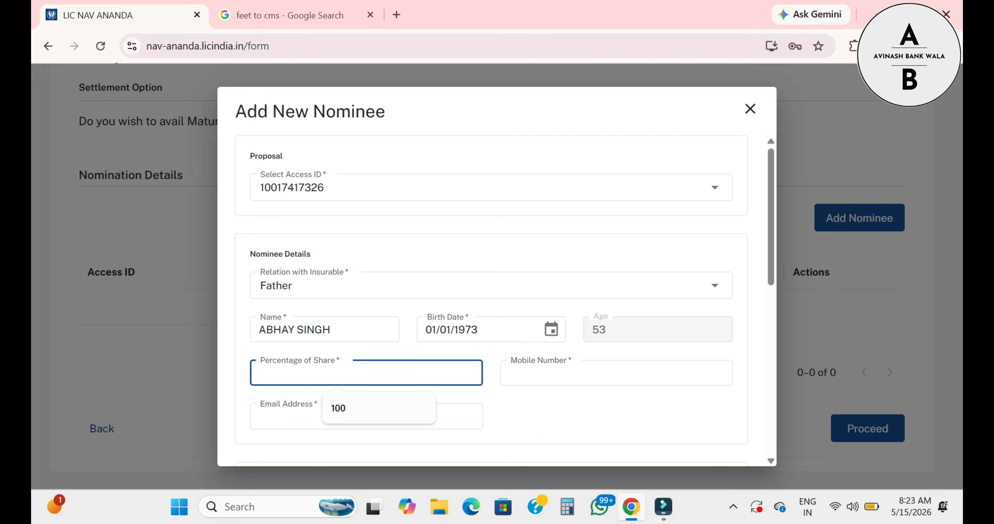
{"action": "type", "text": "100"}
{"action": "key", "text": "Tab"}
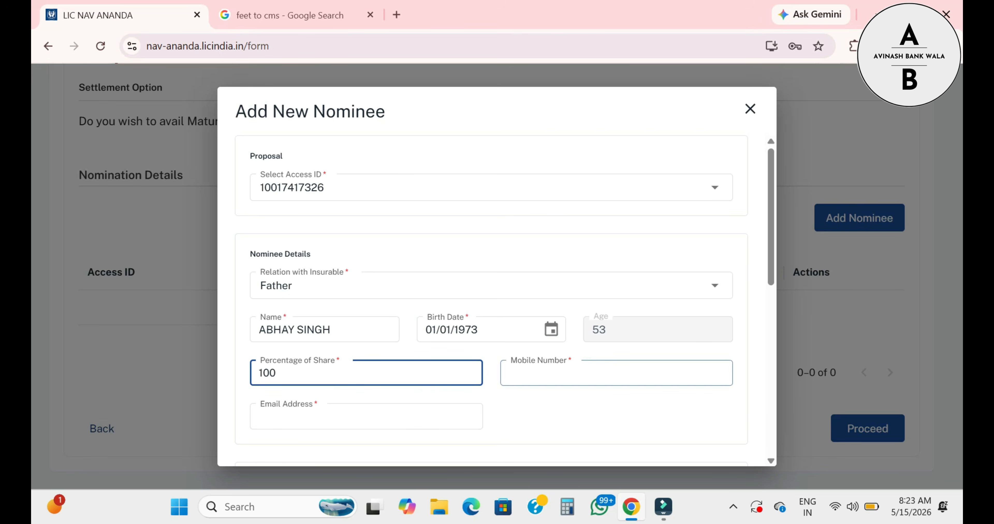
{"action": "type", "text": "73"}
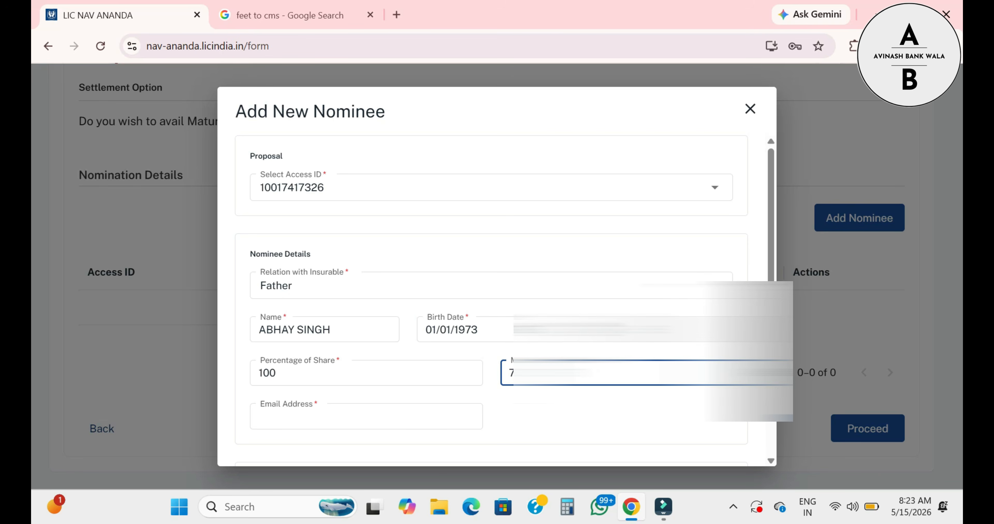
{"action": "type", "text": "00"}
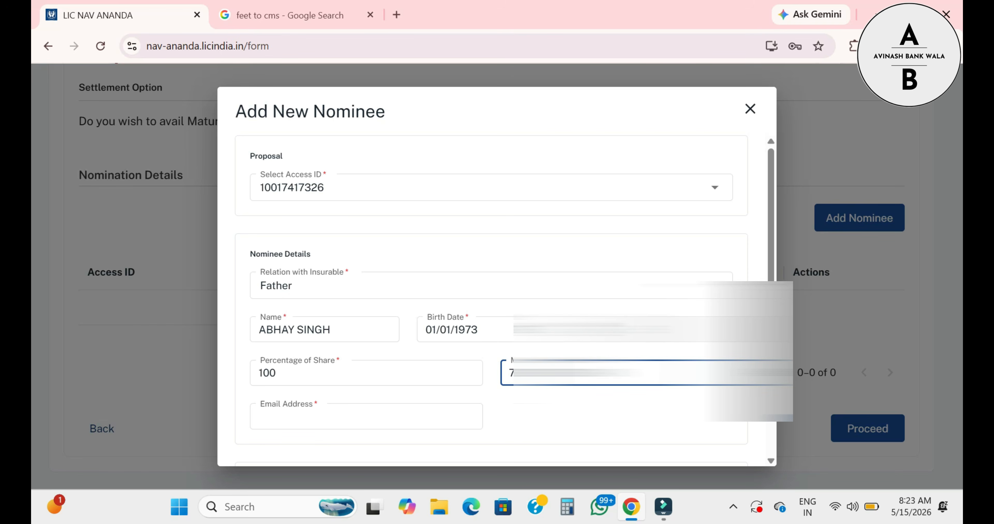
Mark the nominee's address as the same as the proposal address and add the nominee
{"action": "scroll", "coordinate": [490, 308], "scroll_direction": "down", "scroll_amount": 1}
{"action": "left_click", "coordinate": [367, 343]}
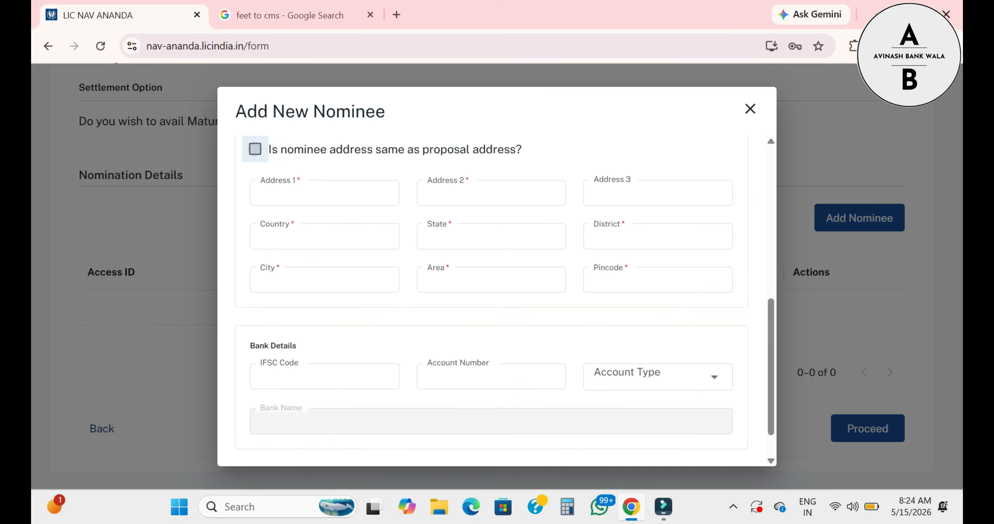
{"action": "left_click", "coordinate": [255, 149]}
{"action": "scroll", "coordinate": [491, 300], "scroll_direction": "down", "scroll_amount": 1}
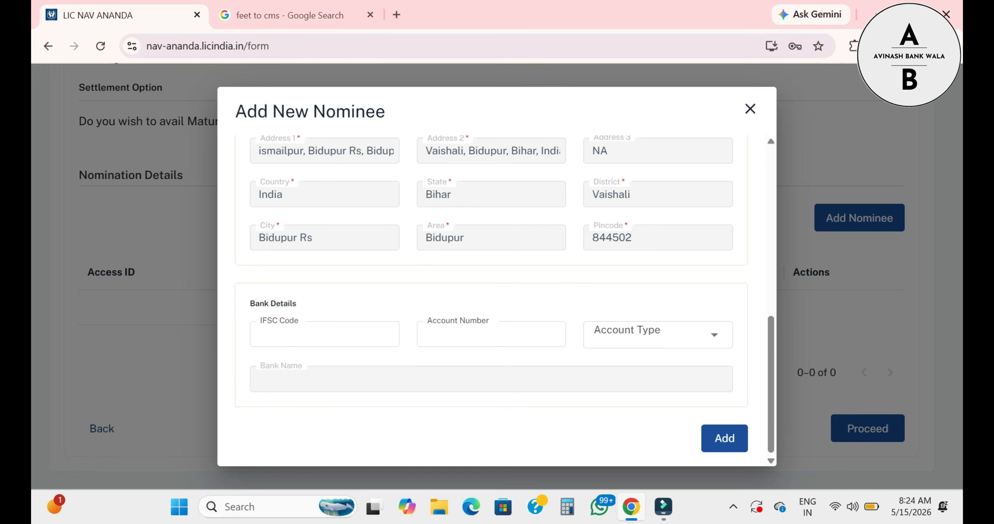
{"action": "left_click", "coordinate": [724, 438]}
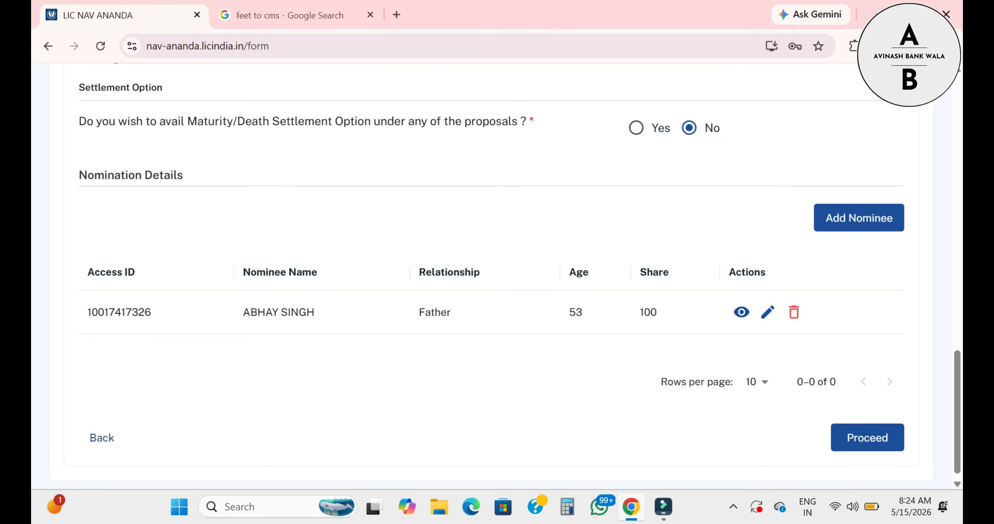
Try to proceed from the Proposals stage after adding the nominee
{"action": "scroll", "coordinate": [491, 275], "scroll_direction": "down", "scroll_amount": 1}
{"action": "left_click", "coordinate": [867, 429]}
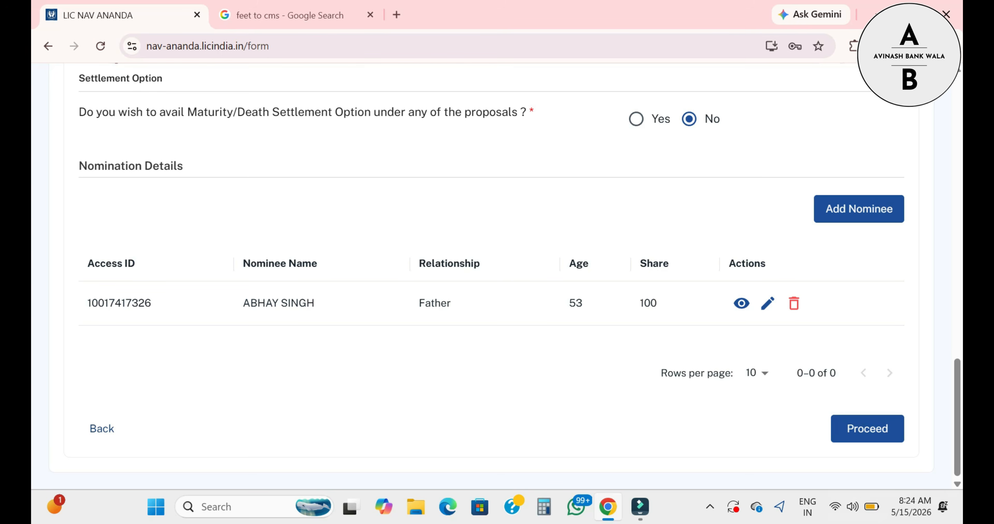
{"action": "left_click", "coordinate": [867, 429]}
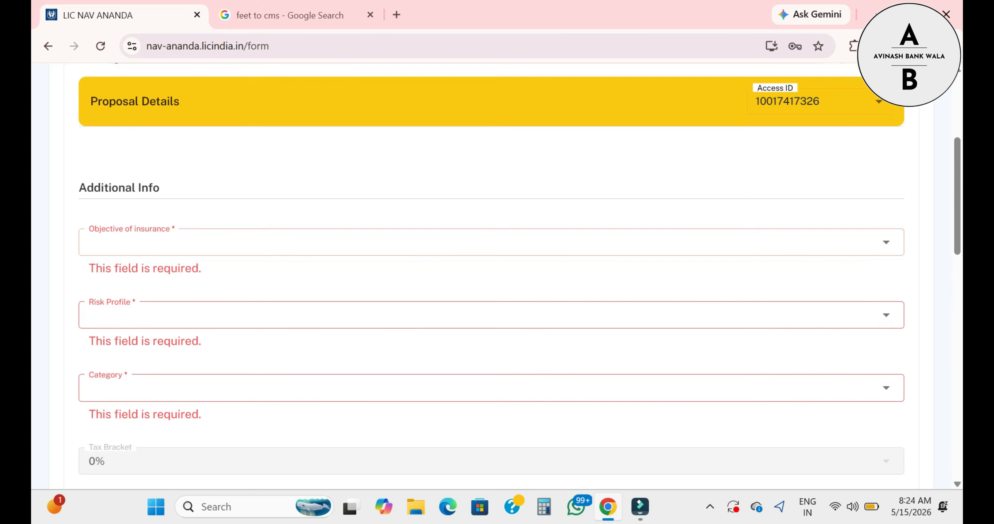
Set the objective of insurance to Risk Coverage with savings, and both the risk profile and category to Conservative
{"action": "left_click", "coordinate": [491, 242]}
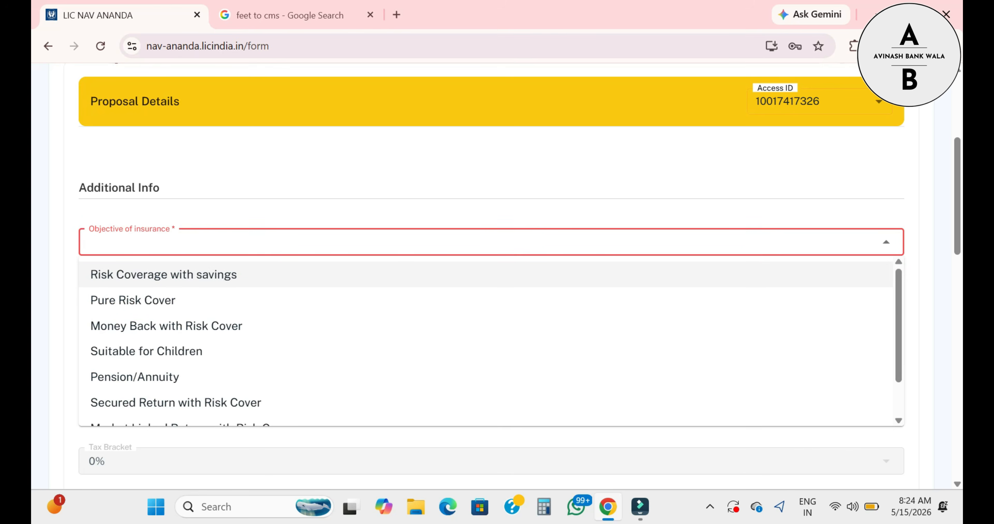
{"action": "left_click", "coordinate": [486, 274]}
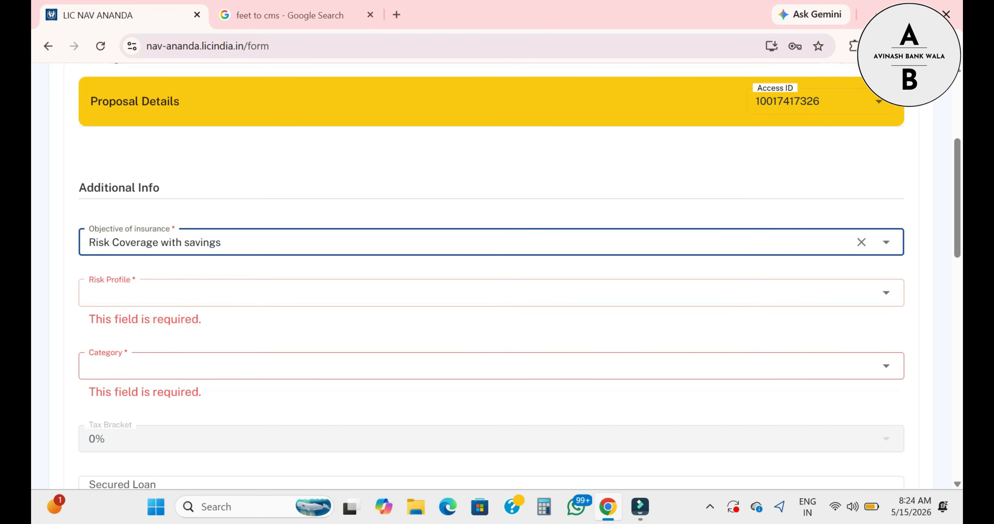
{"action": "left_click", "coordinate": [492, 293]}
{"action": "left_click", "coordinate": [491, 325]}
{"action": "left_click", "coordinate": [491, 343]}
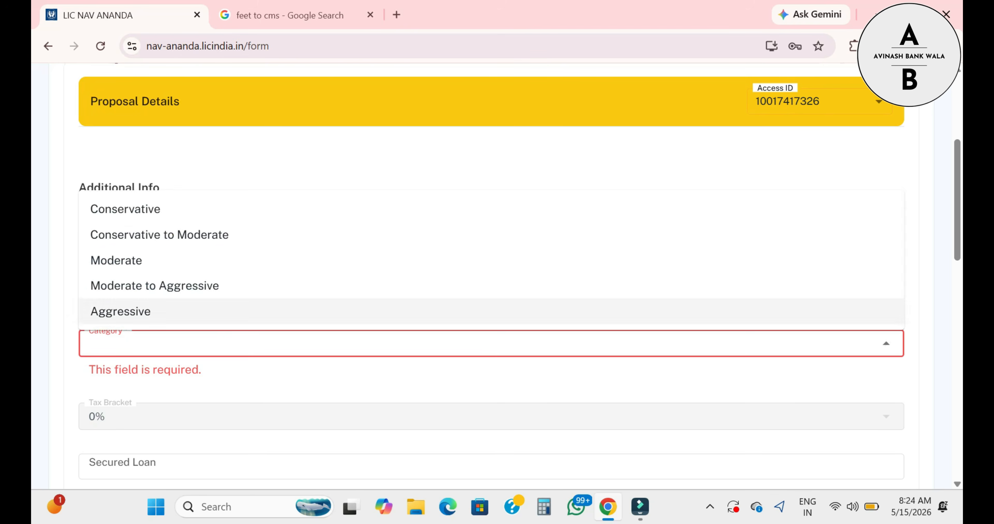
{"action": "left_click", "coordinate": [491, 208]}
Enter 150000 as the proposer's yearly income through other sources and proceed from the Proposals stage
{"action": "scroll", "coordinate": [490, 270], "scroll_direction": "down", "scroll_amount": 3}
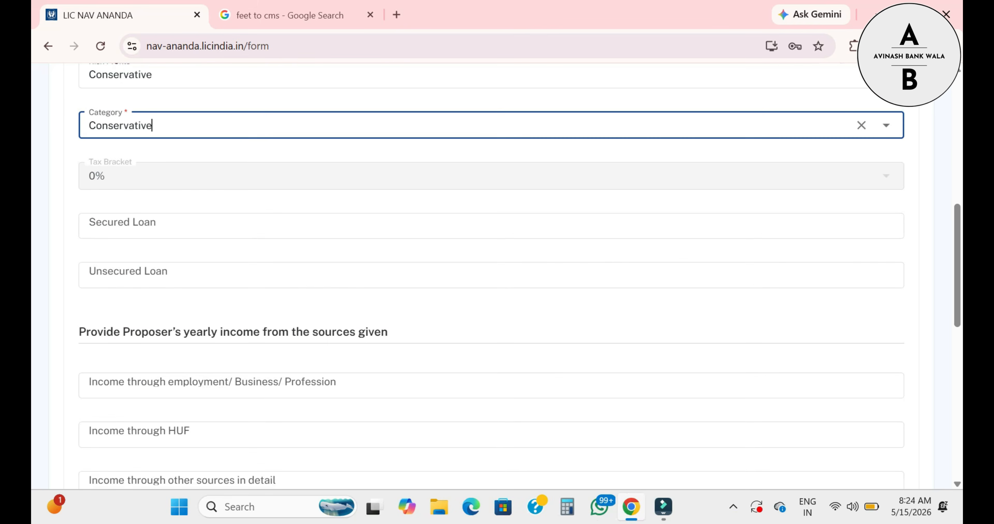
{"action": "scroll", "coordinate": [492, 270], "scroll_direction": "down", "scroll_amount": 1}
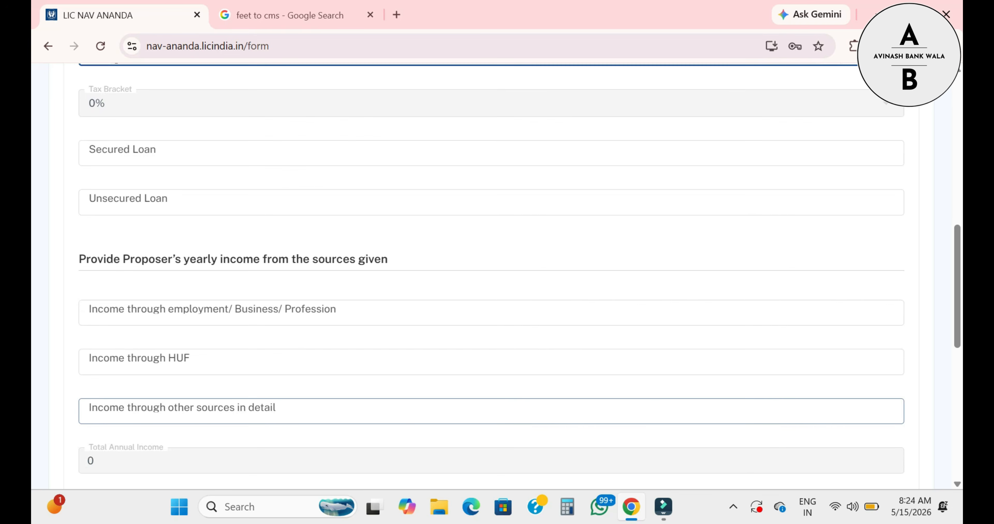
{"action": "left_click", "coordinate": [491, 411]}
{"action": "type", "text": "150000"}
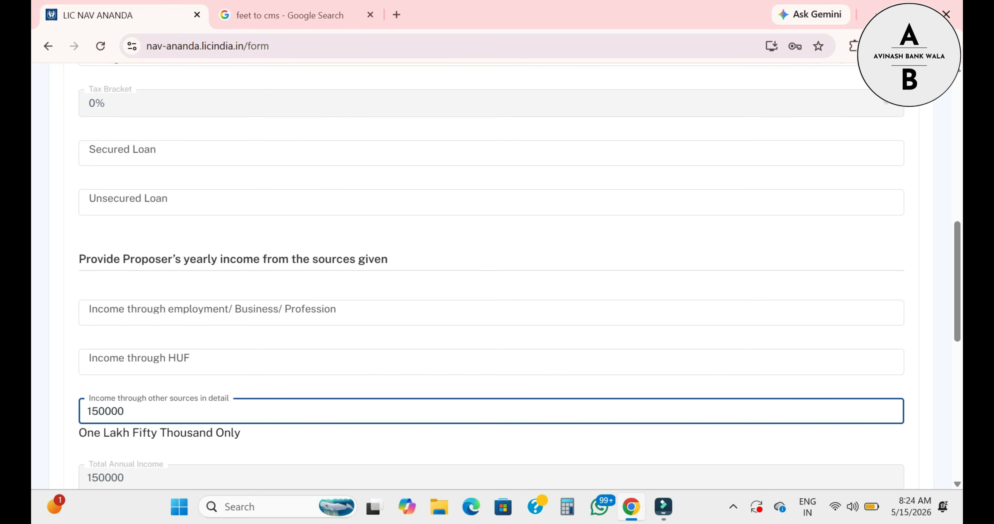
{"action": "scroll", "coordinate": [490, 270], "scroll_direction": "down", "scroll_amount": 4}
{"action": "scroll", "coordinate": [491, 269], "scroll_direction": "down", "scroll_amount": 3}
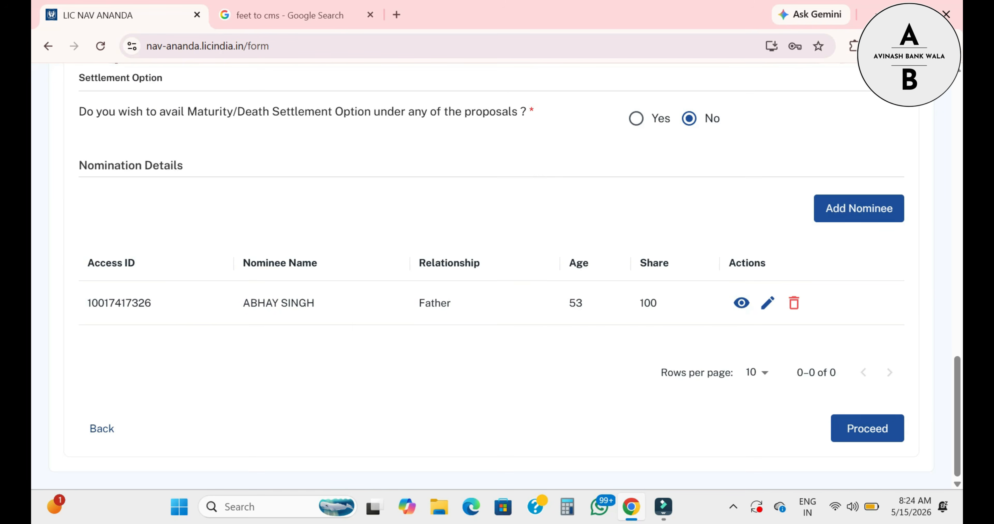
{"action": "left_click", "coordinate": [867, 429]}
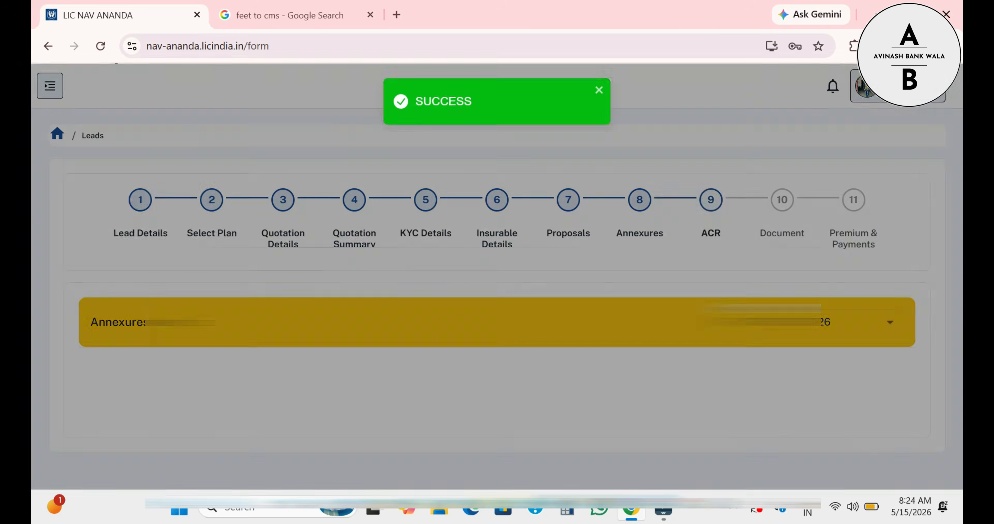
Preview the LIC's Jeevan Labh proposal form PDF, look through its pages, and close the preview and download dialog
{"action": "scroll", "coordinate": [496, 276], "scroll_direction": "down", "scroll_amount": 4}
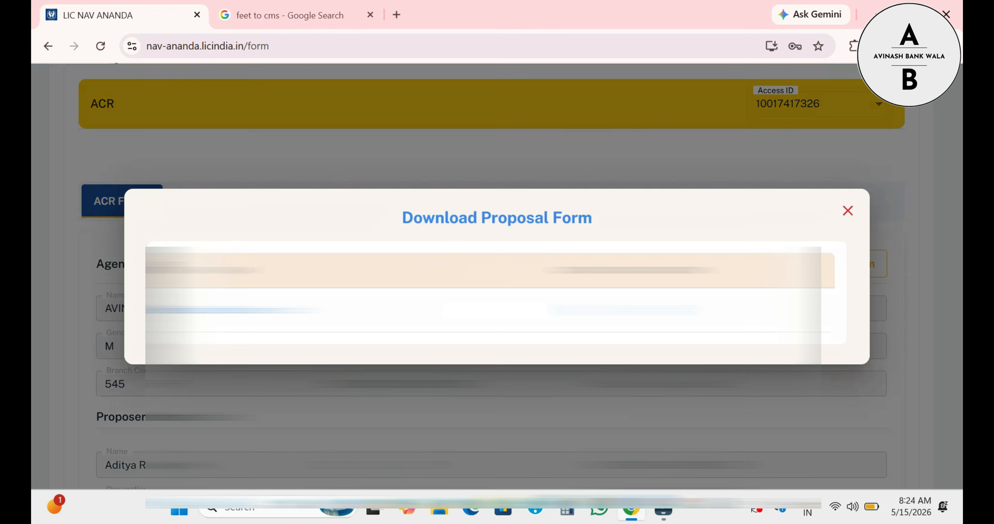
{"action": "left_click", "coordinate": [625, 310]}
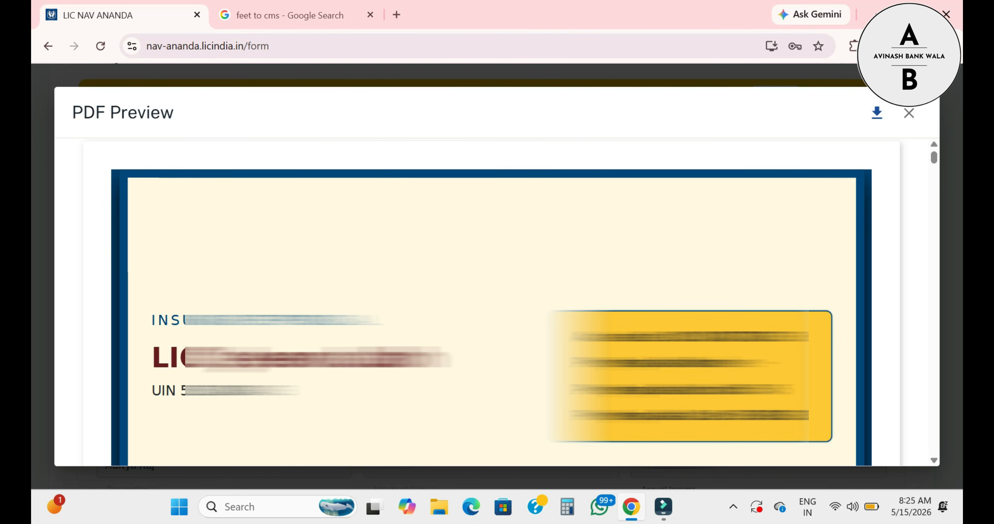
{"action": "scroll", "coordinate": [491, 303], "scroll_direction": "down", "scroll_amount": 5}
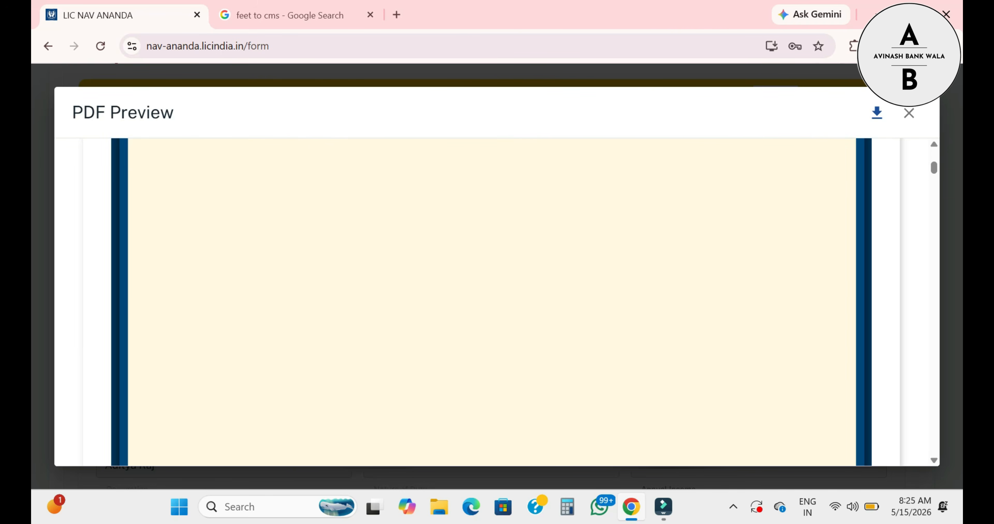
{"action": "scroll", "coordinate": [491, 302], "scroll_direction": "down", "scroll_amount": 10}
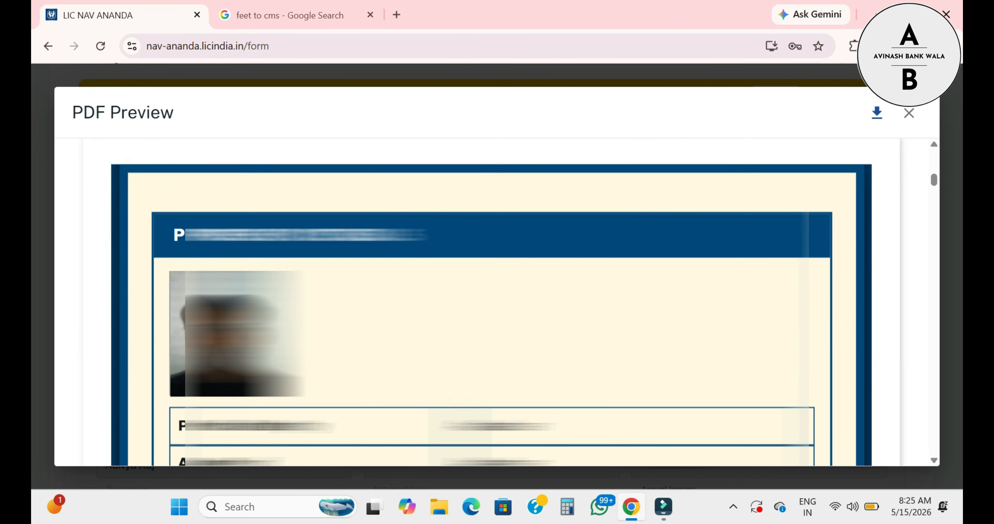
{"action": "scroll", "coordinate": [491, 302], "scroll_direction": "down", "scroll_amount": 20}
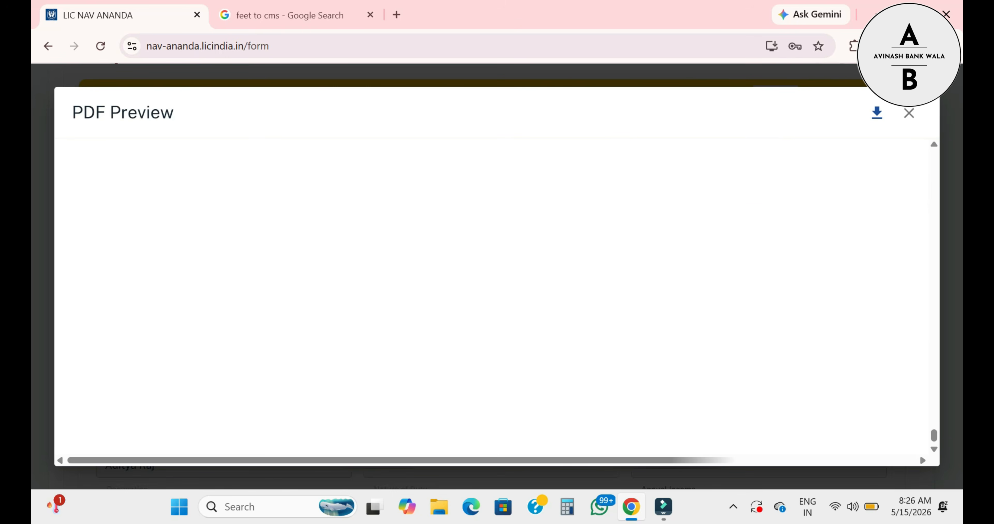
{"action": "left_click", "coordinate": [909, 113]}
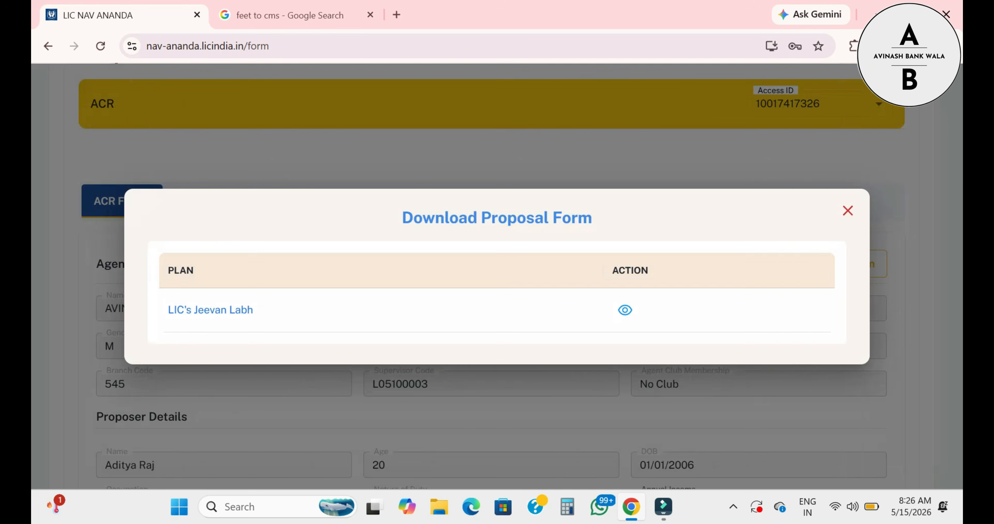
{"action": "left_click", "coordinate": [840, 210]}
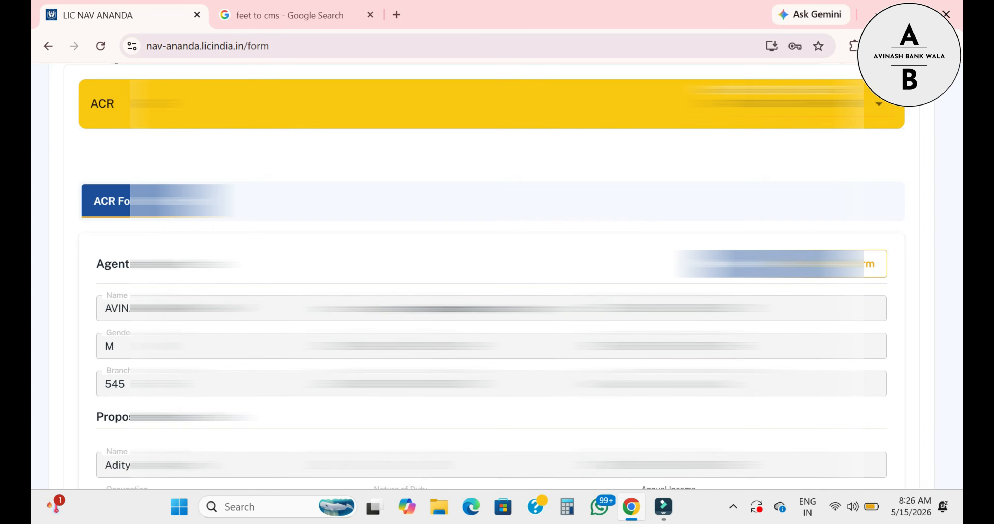
In the ACR form, state that the proposer has been known for 10 Years
{"action": "scroll", "coordinate": [497, 366], "scroll_direction": "down", "scroll_amount": 15}
{"action": "scroll", "coordinate": [497, 270], "scroll_direction": "down", "scroll_amount": 8}
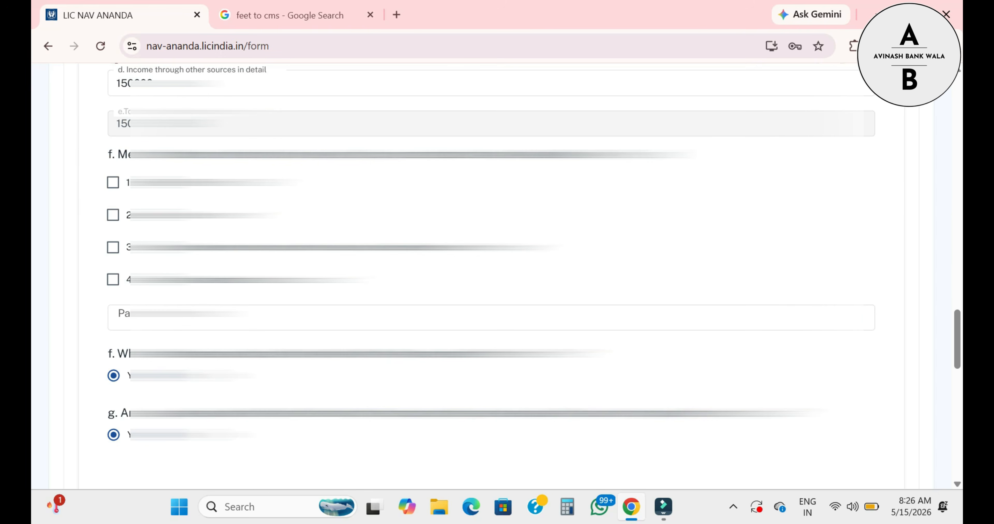
{"action": "scroll", "coordinate": [497, 270], "scroll_direction": "up", "scroll_amount": 20}
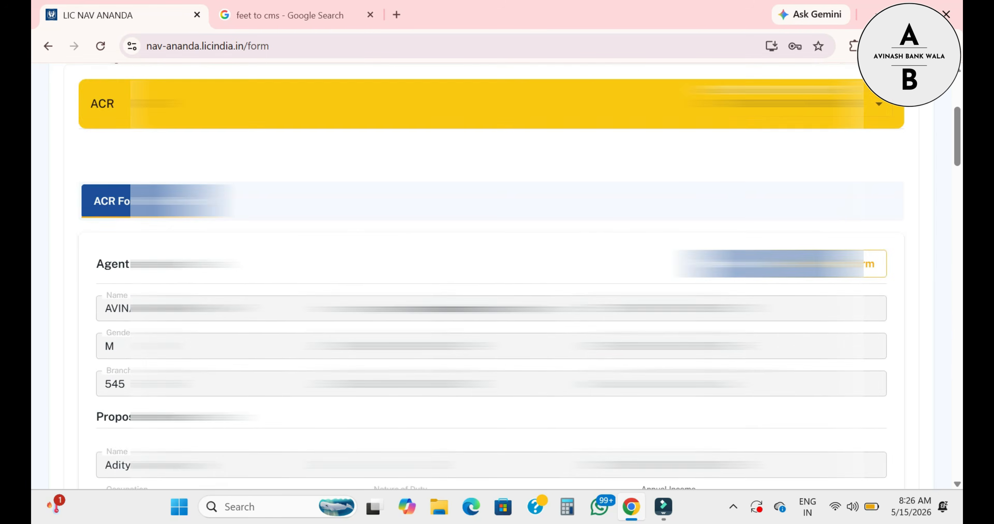
{"action": "scroll", "coordinate": [496, 270], "scroll_direction": "down", "scroll_amount": 12}
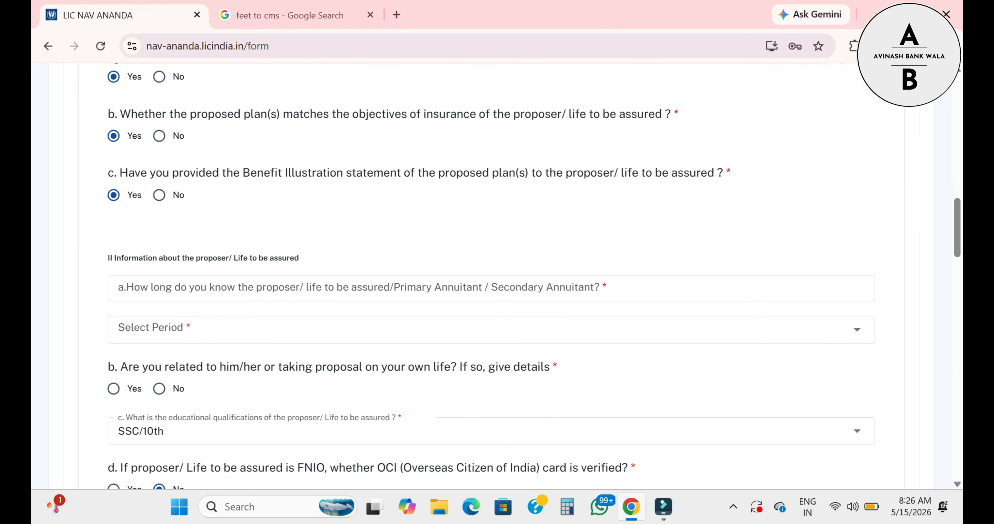
{"action": "left_click", "coordinate": [491, 288]}
{"action": "type", "text": "10"}
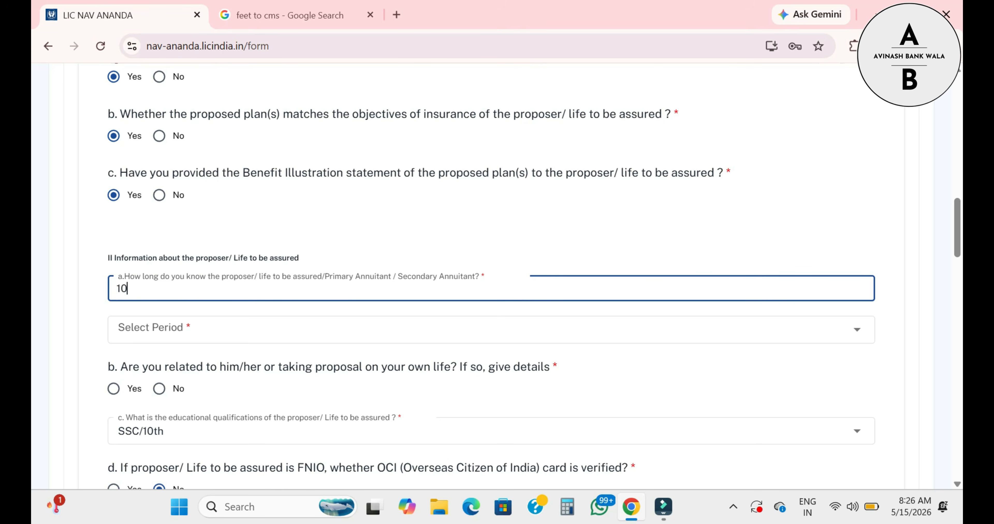
{"action": "left_click", "coordinate": [491, 329]}
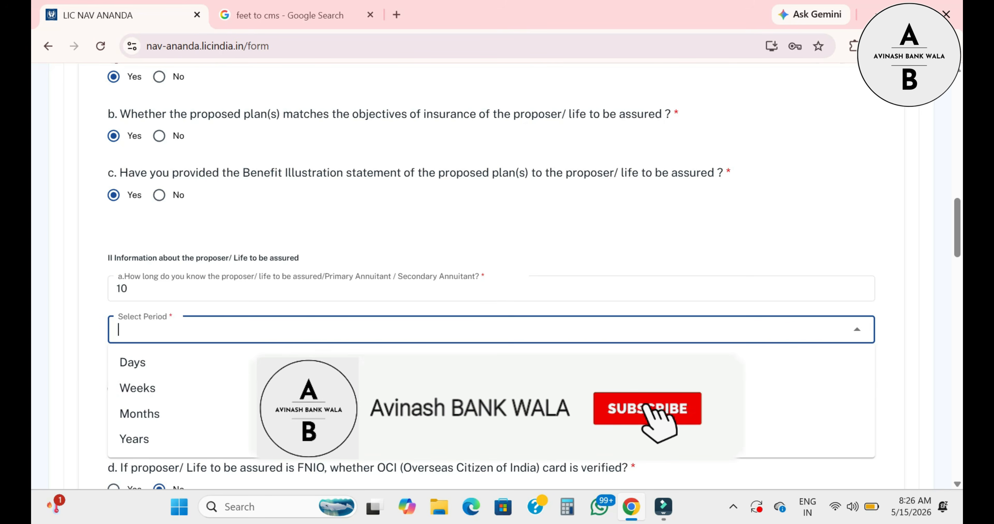
{"action": "left_click", "coordinate": [491, 439]}
Answer No to being related to the proposer or taking the proposal on one's own life
{"action": "scroll", "coordinate": [490, 292], "scroll_direction": "down", "scroll_amount": 1}
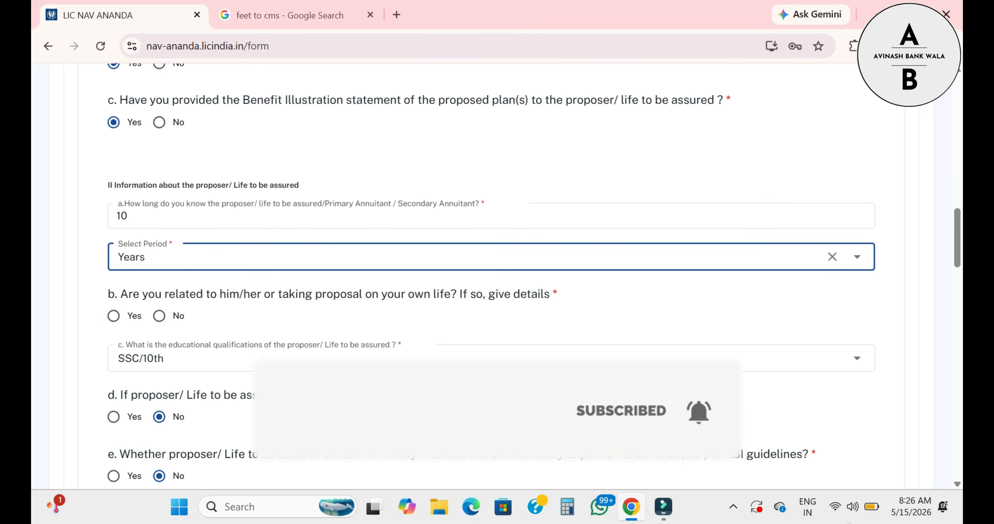
{"action": "left_click_drag", "start_coordinate": [108, 294], "coordinate": [558, 295]}
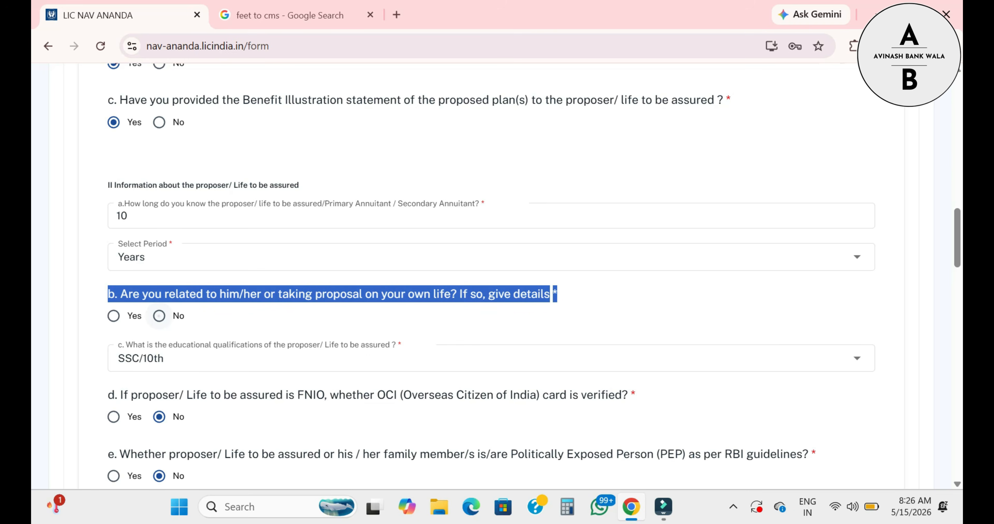
{"action": "left_click", "coordinate": [159, 316]}
Mark Bank statement as the verified proof of income in the agent's financial assessment
{"action": "scroll", "coordinate": [159, 316], "scroll_direction": "down", "scroll_amount": 3}
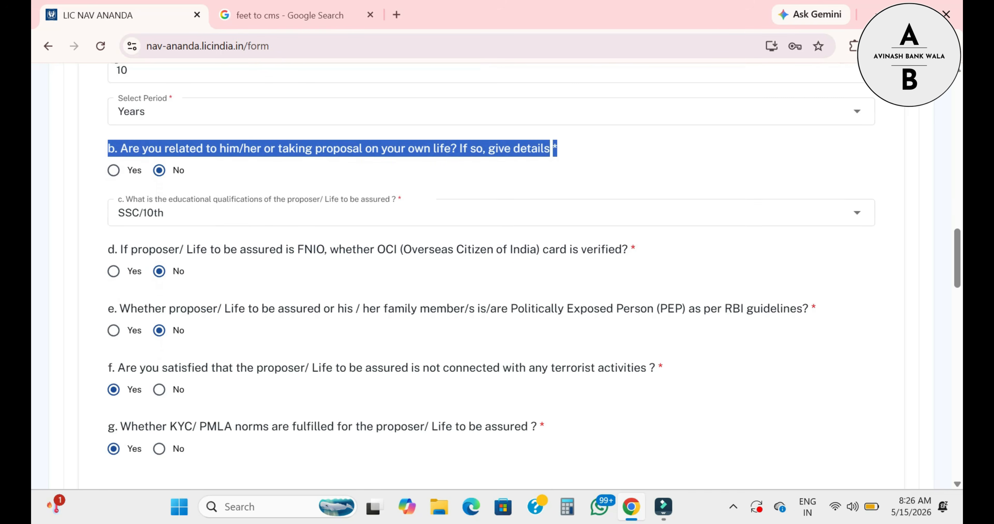
{"action": "scroll", "coordinate": [490, 275], "scroll_direction": "down", "scroll_amount": 8}
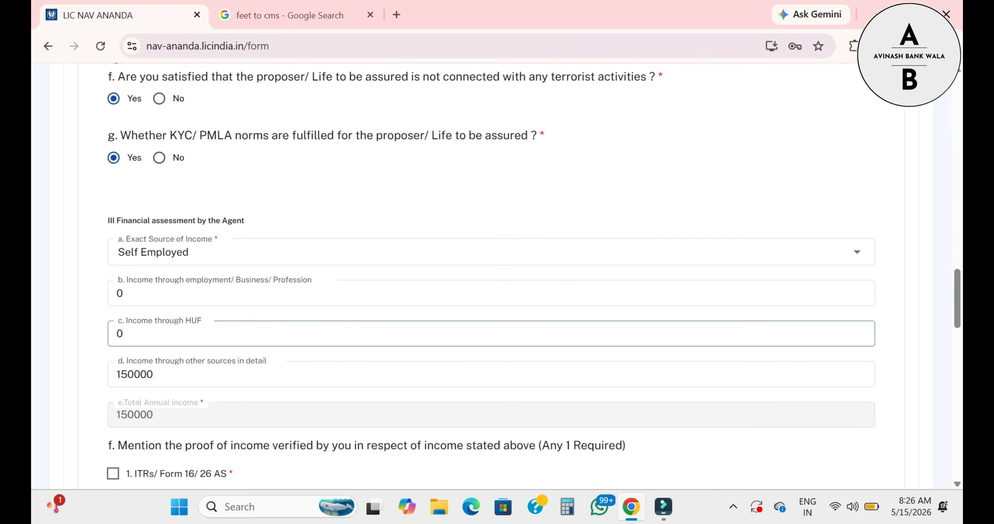
{"action": "scroll", "coordinate": [490, 275], "scroll_direction": "down", "scroll_amount": 2}
{"action": "scroll", "coordinate": [112, 392], "scroll_direction": "down", "scroll_amount": 2}
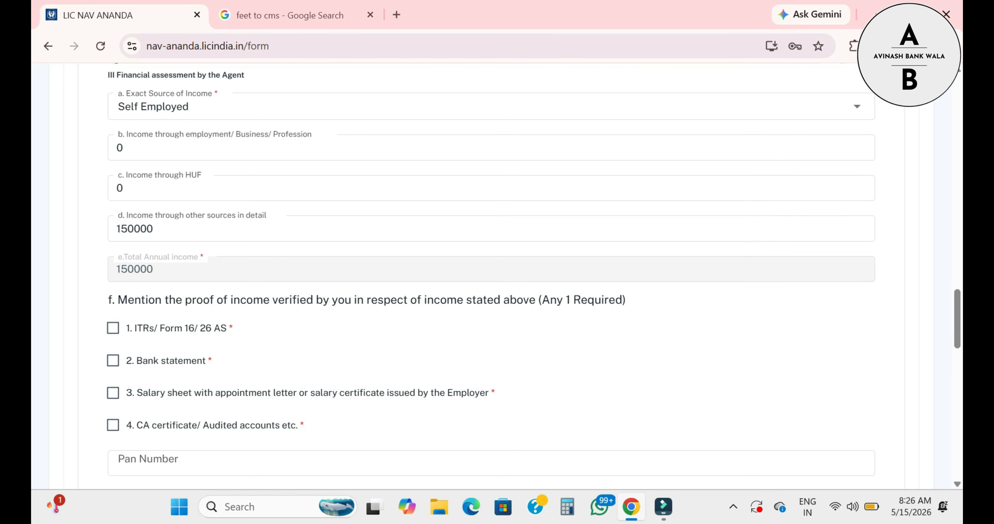
{"action": "left_click", "coordinate": [112, 361]}
Set the general state of health of the life to be assured to Good, and review the remaining health answers
{"action": "scroll", "coordinate": [491, 275], "scroll_direction": "down", "scroll_amount": 6}
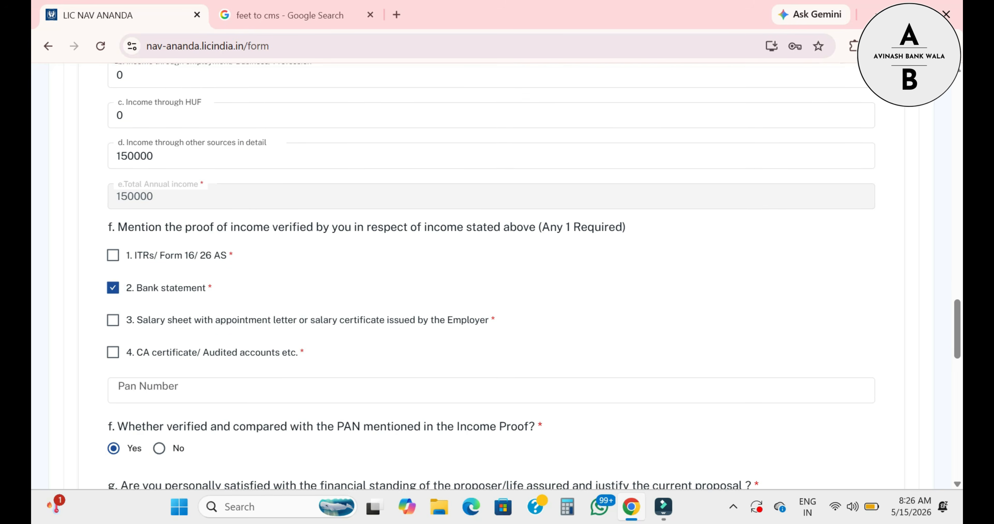
{"action": "scroll", "coordinate": [491, 275], "scroll_direction": "down", "scroll_amount": 8}
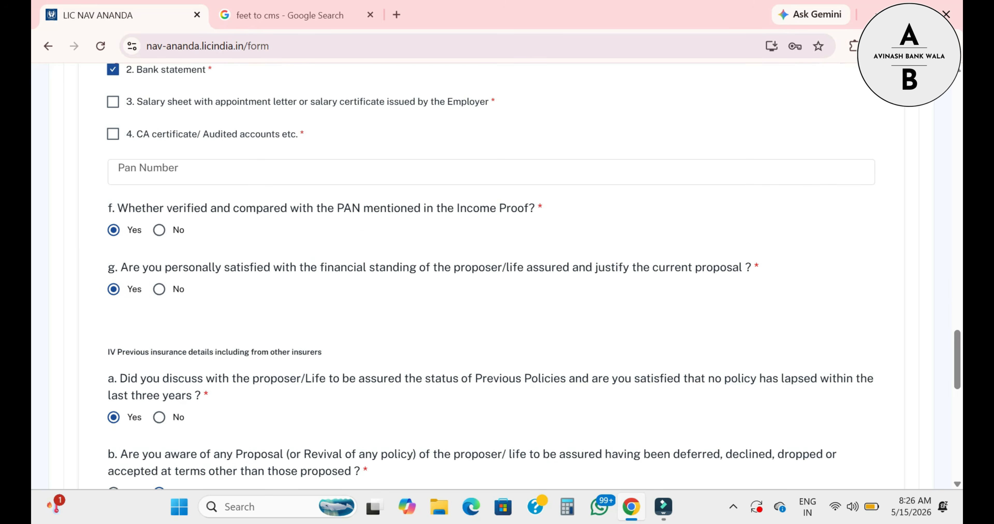
{"action": "left_click", "coordinate": [162, 369]}
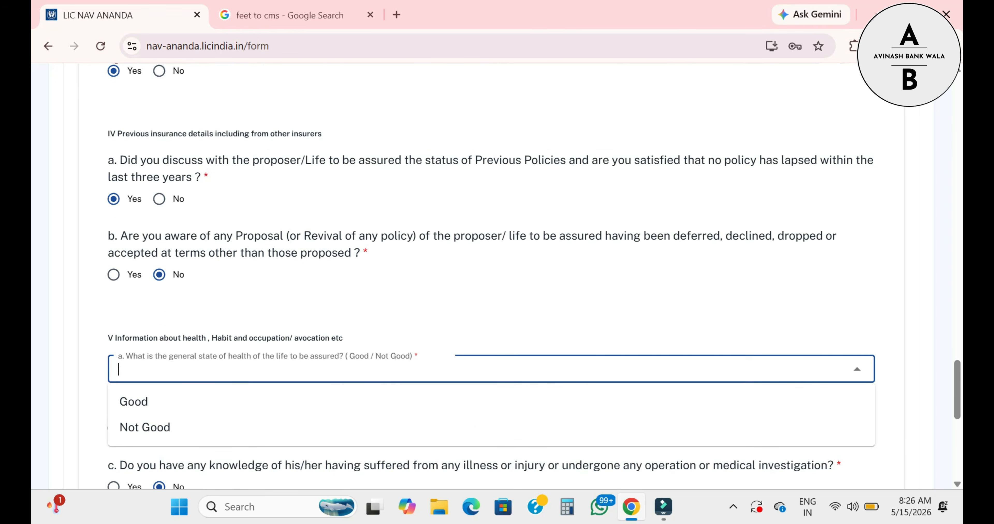
{"action": "left_click", "coordinate": [140, 402]}
{"action": "scroll", "coordinate": [491, 275], "scroll_direction": "down", "scroll_amount": 4}
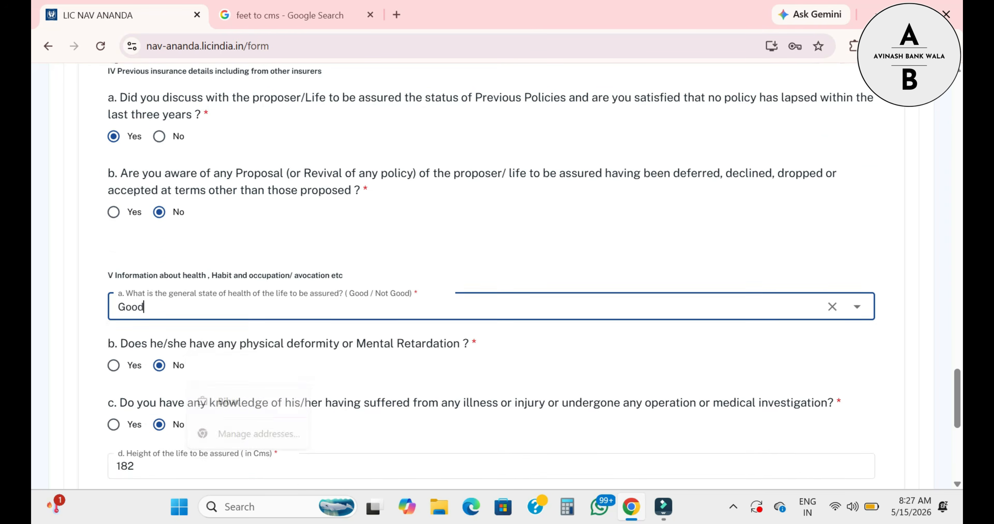
{"action": "scroll", "coordinate": [112, 351], "scroll_direction": "down", "scroll_amount": 7}
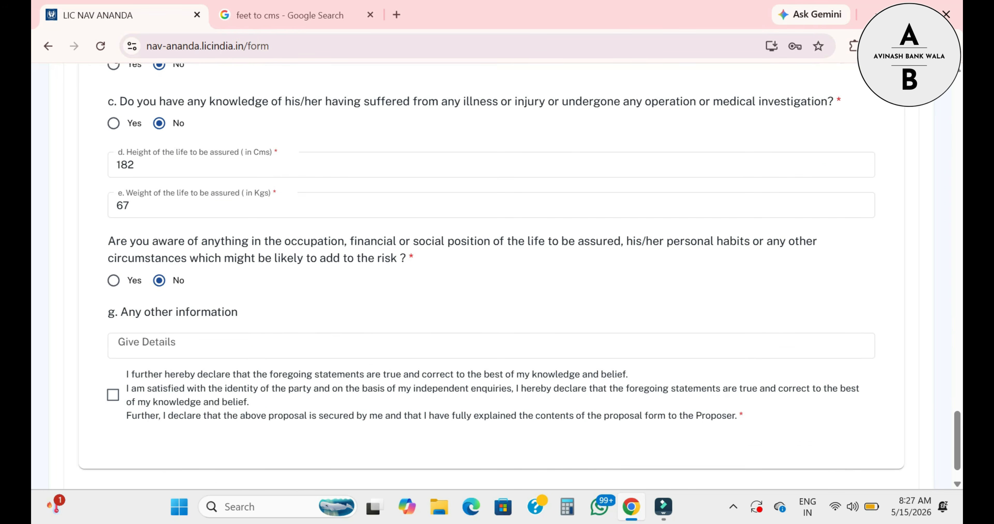
Accept the agent's declaration at the end of the ACR form and submit it by entering the OTP
{"action": "left_click", "coordinate": [113, 351]}
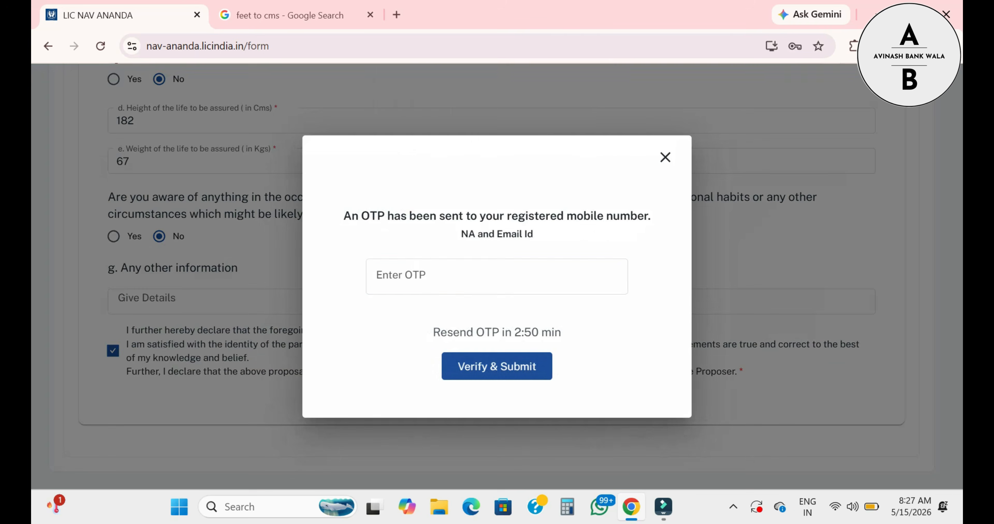
{"action": "left_click", "coordinate": [497, 276]}
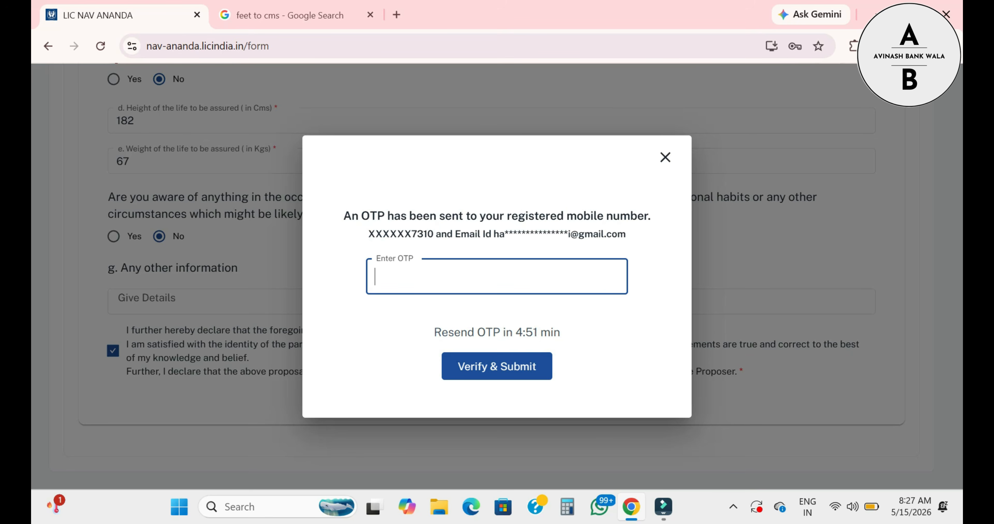
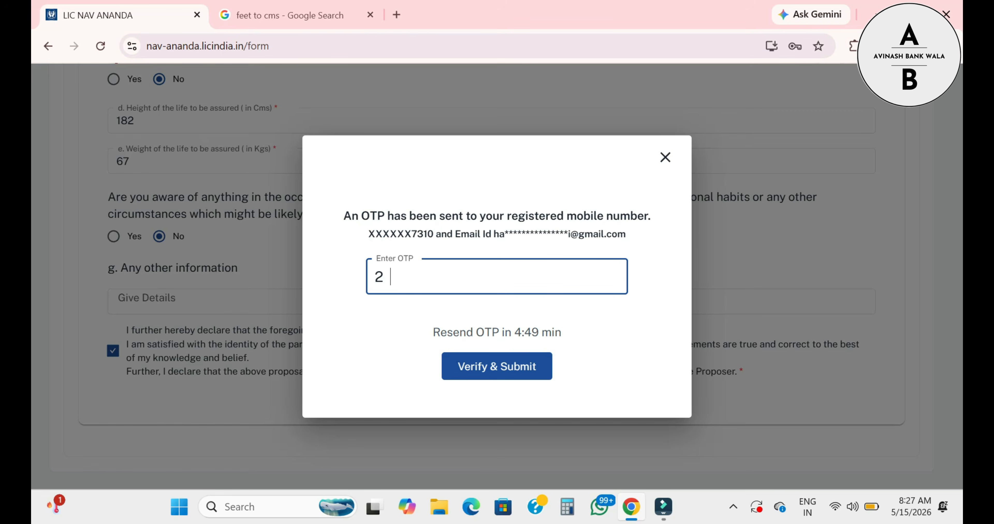
{"action": "key", "text": "Return"}
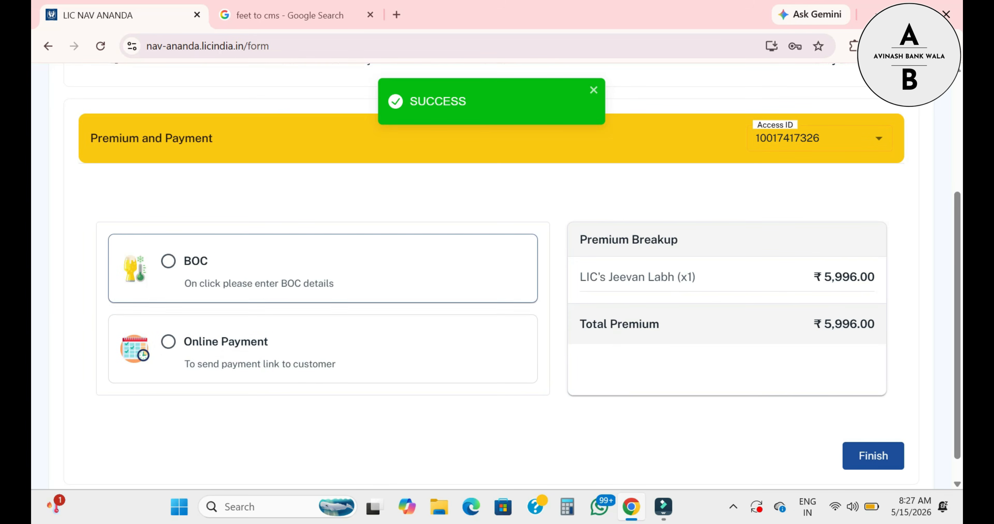
{"action": "left_click", "coordinate": [242, 262]}
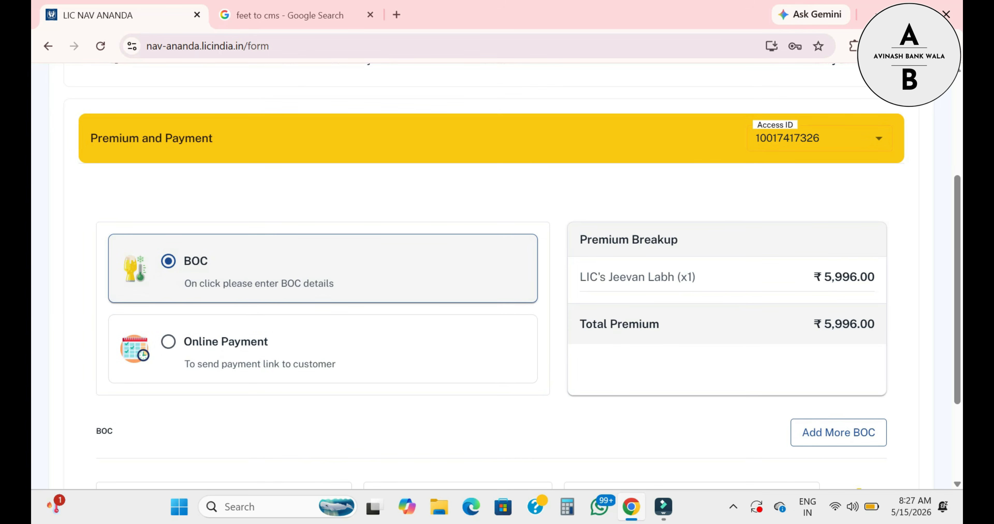
{"action": "scroll", "coordinate": [322, 270], "scroll_direction": "down", "scroll_amount": 3}
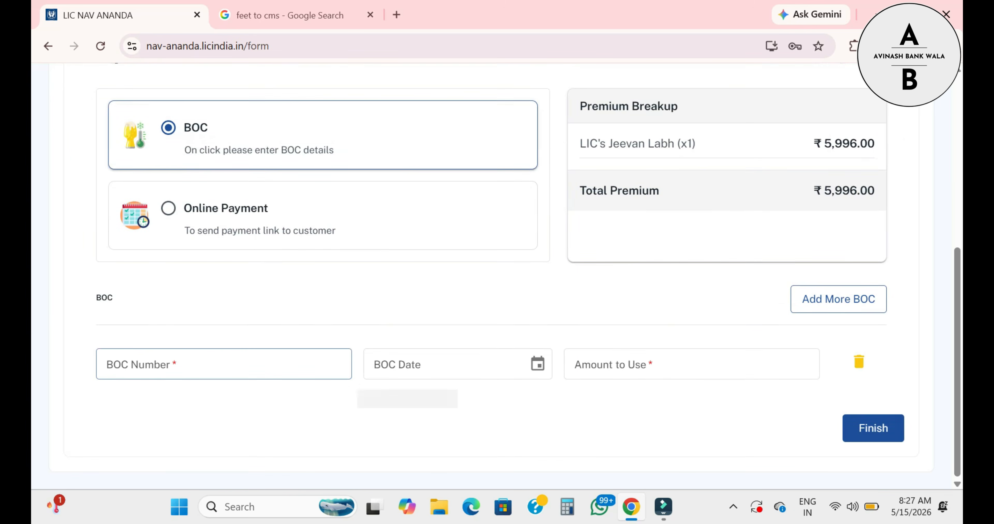
{"action": "scroll", "coordinate": [193, 283], "scroll_direction": "up", "scroll_amount": 2}
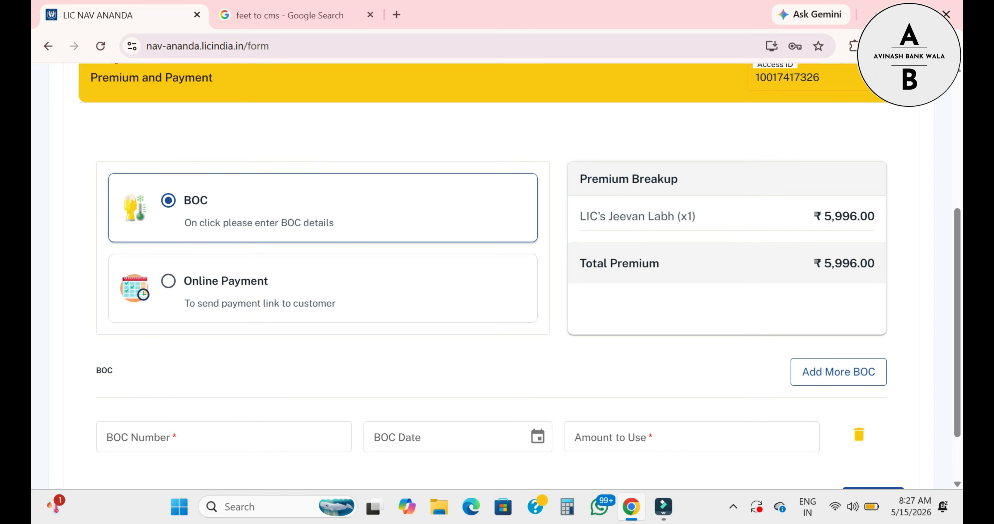
Choose Online Payment as the premium payment method, finish the proposal and return to the dashboard
{"action": "left_click", "coordinate": [193, 283]}
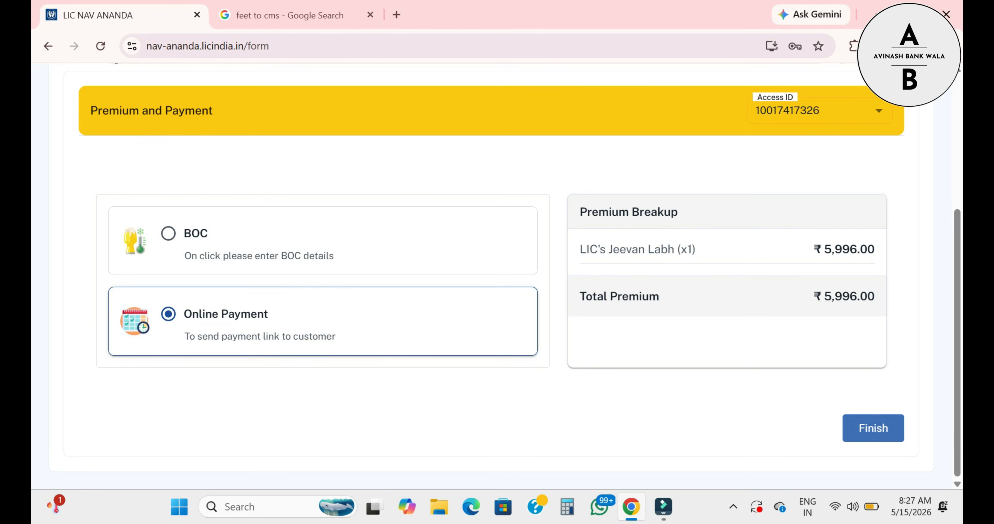
{"action": "left_click", "coordinate": [873, 428]}
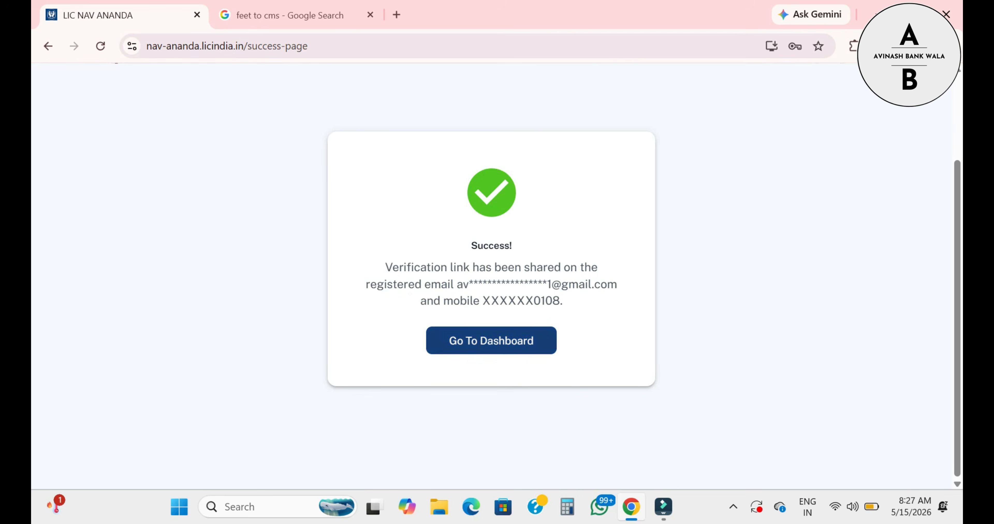
{"action": "left_click", "coordinate": [490, 341]}
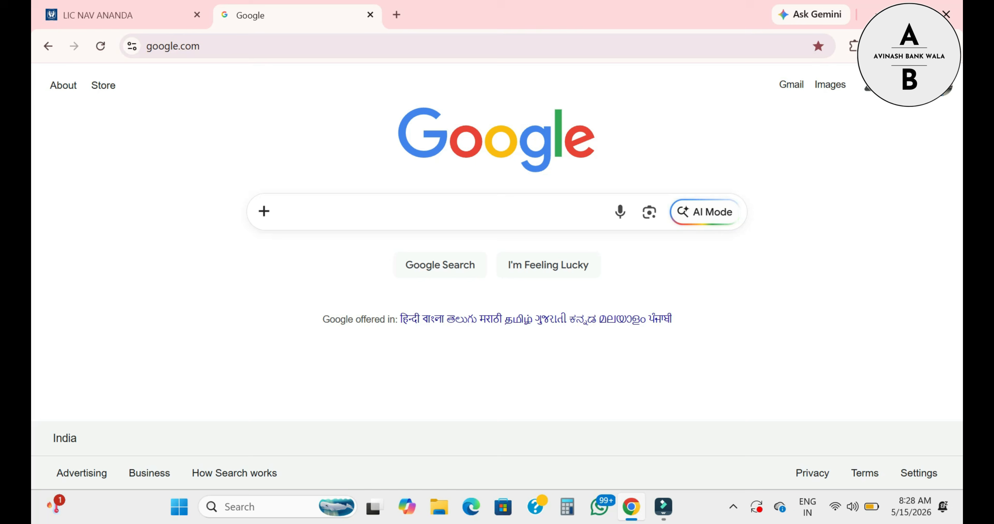
Switch to Gmail for the verification mail, and open the proposal's customer verification page from the portal's Customer Verification Link list
{"action": "left_click", "coordinate": [866, 85]}
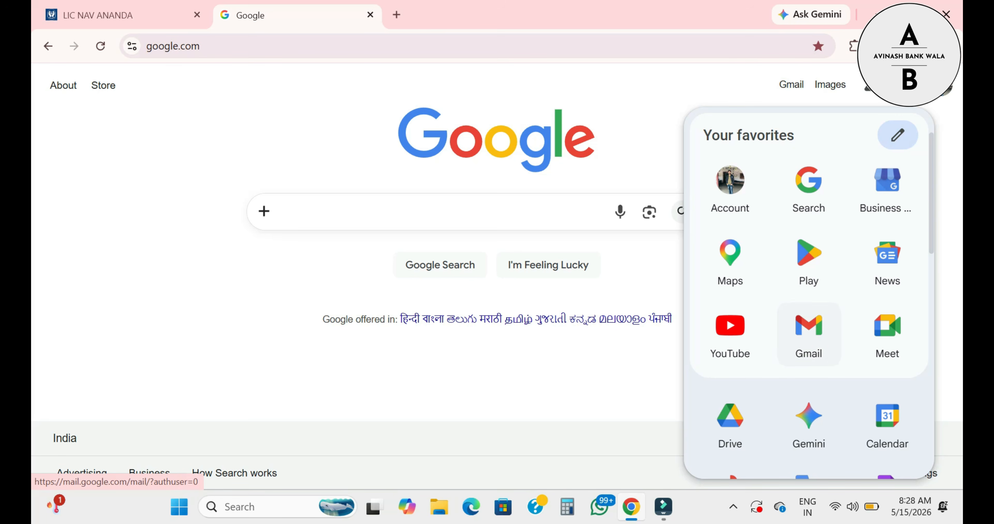
{"action": "left_click", "coordinate": [808, 331]}
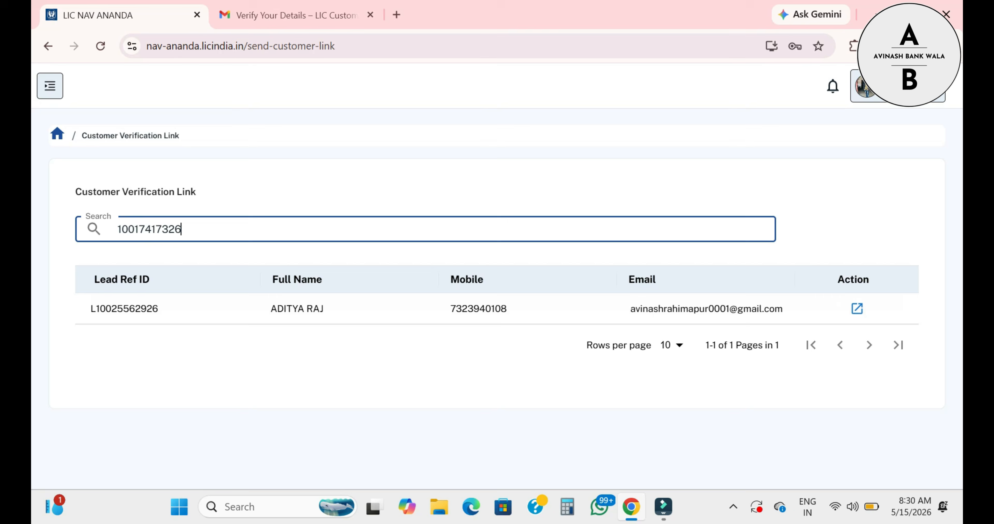
{"action": "left_click", "coordinate": [856, 308]}
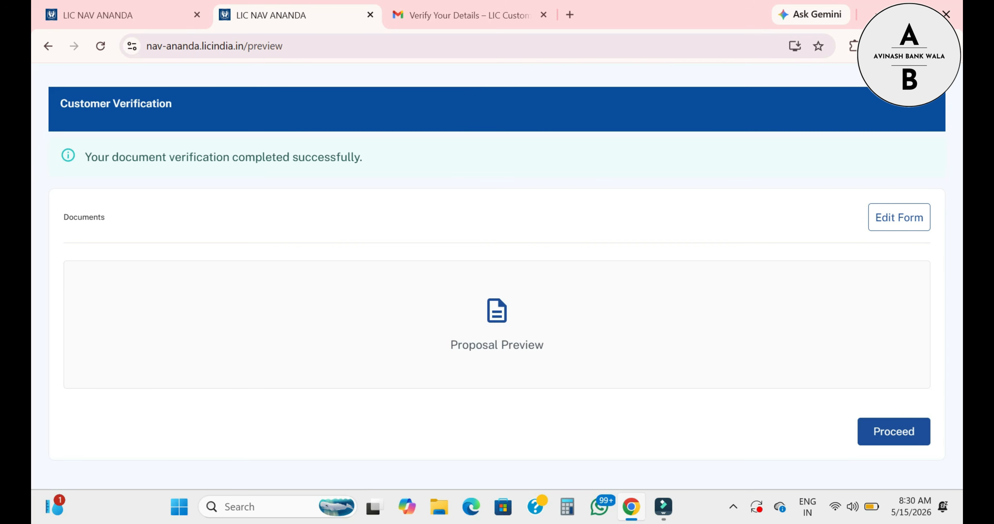
Preview the LIC's Jeevan Labh proposal form PDF, examine its pages and close the preview
{"action": "left_click", "coordinate": [497, 325]}
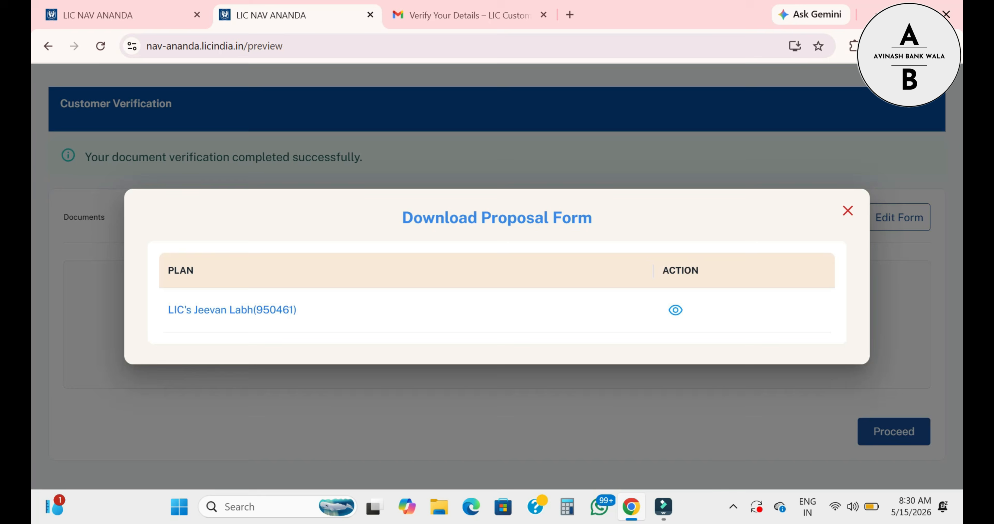
{"action": "left_click", "coordinate": [675, 310]}
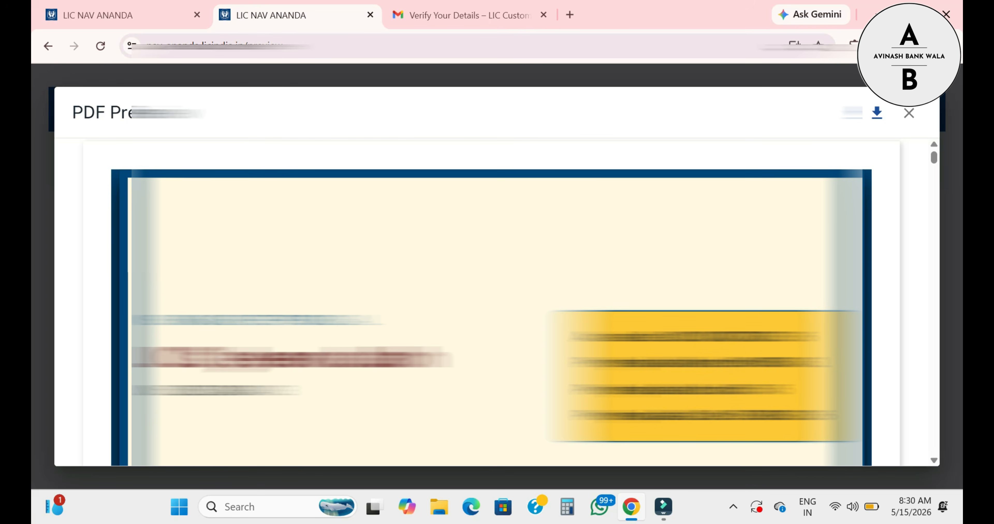
{"action": "scroll", "coordinate": [496, 301], "scroll_direction": "down", "scroll_amount": 5}
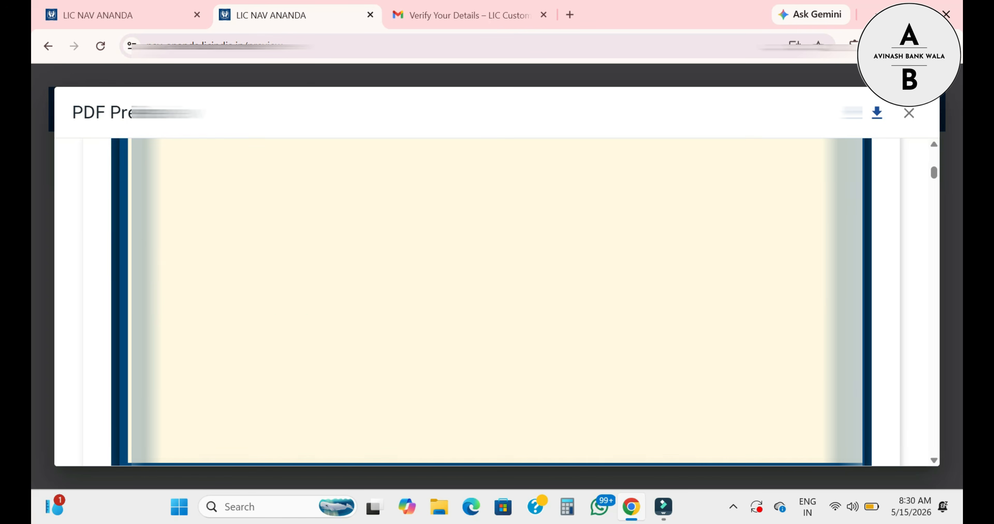
{"action": "scroll", "coordinate": [496, 300], "scroll_direction": "down", "scroll_amount": 3}
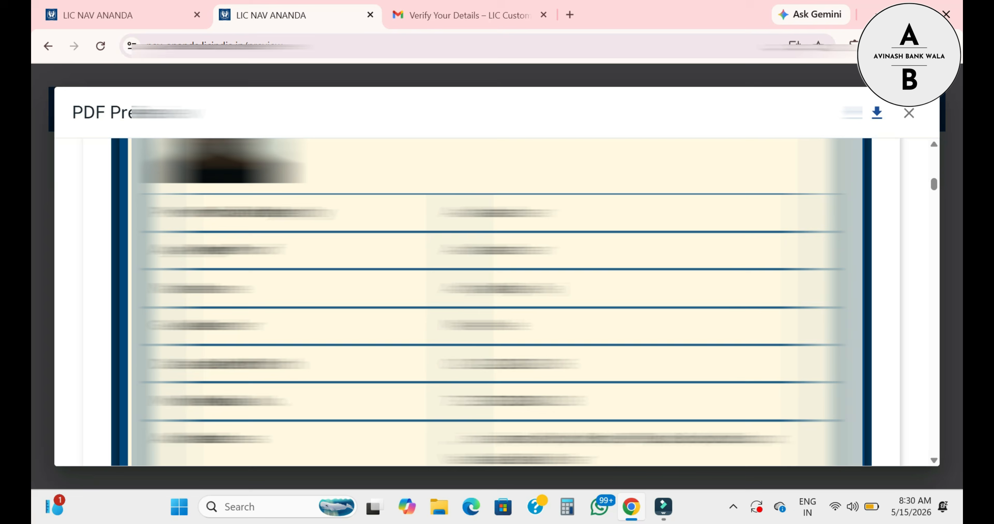
{"action": "scroll", "coordinate": [496, 300], "scroll_direction": "down", "scroll_amount": 6}
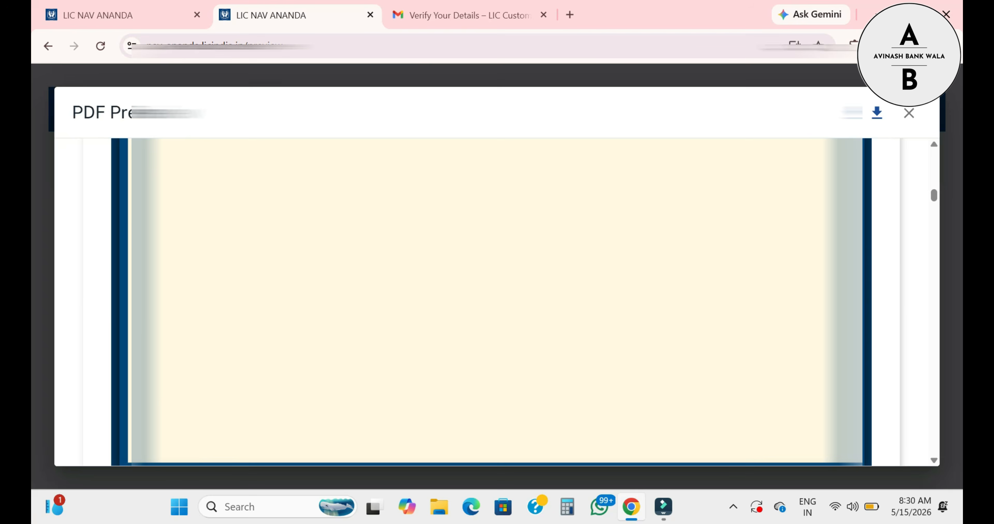
{"action": "scroll", "coordinate": [496, 301], "scroll_direction": "down", "scroll_amount": 8}
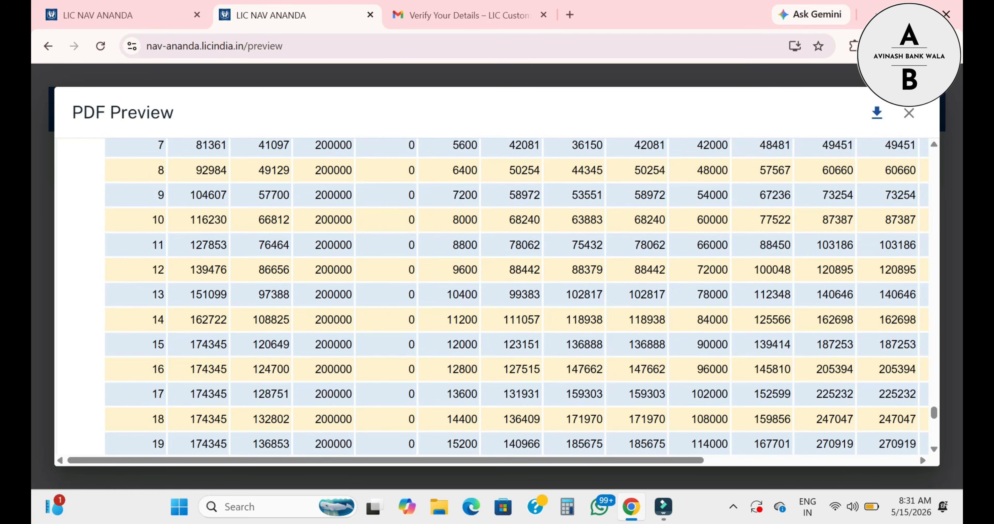
{"action": "left_click", "coordinate": [909, 114]}
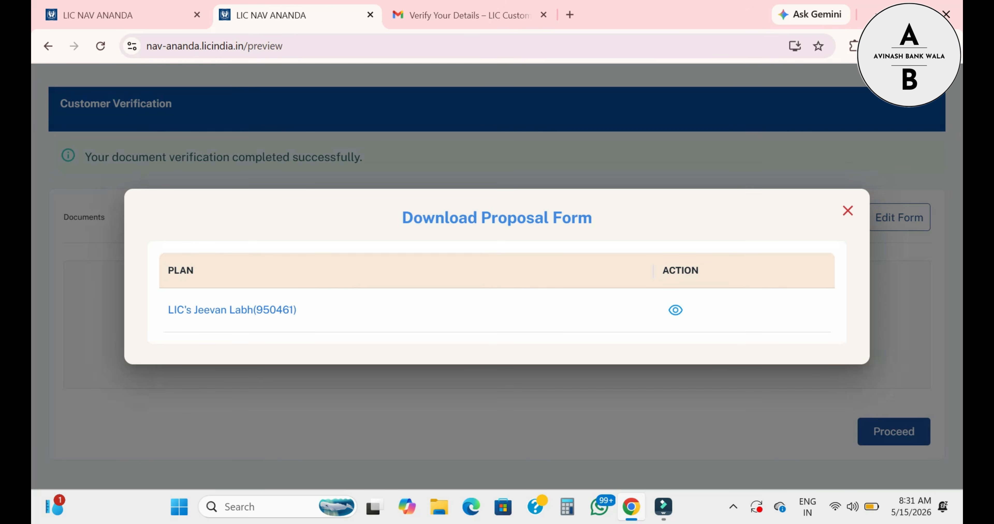
{"action": "left_click", "coordinate": [848, 210]}
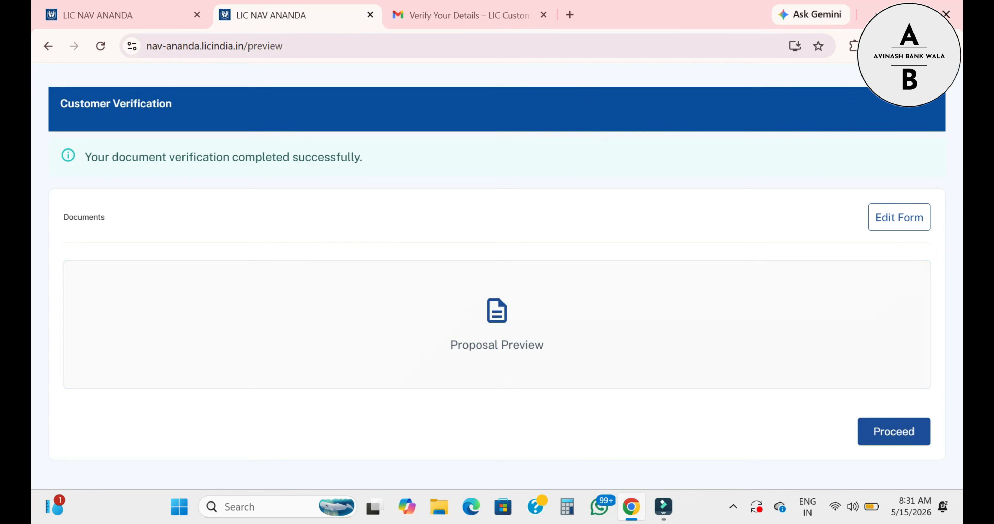
Proceed to the disclaimer, acknowledge all the details provided and request the customer's OTP
{"action": "left_click", "coordinate": [893, 432]}
{"action": "scroll", "coordinate": [496, 276], "scroll_direction": "down", "scroll_amount": 12}
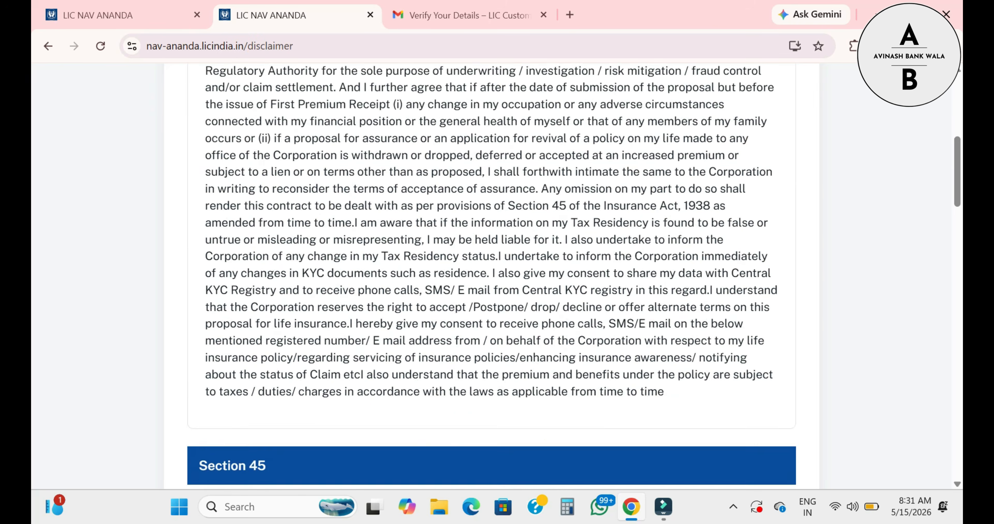
{"action": "scroll", "coordinate": [496, 276], "scroll_direction": "down", "scroll_amount": 15}
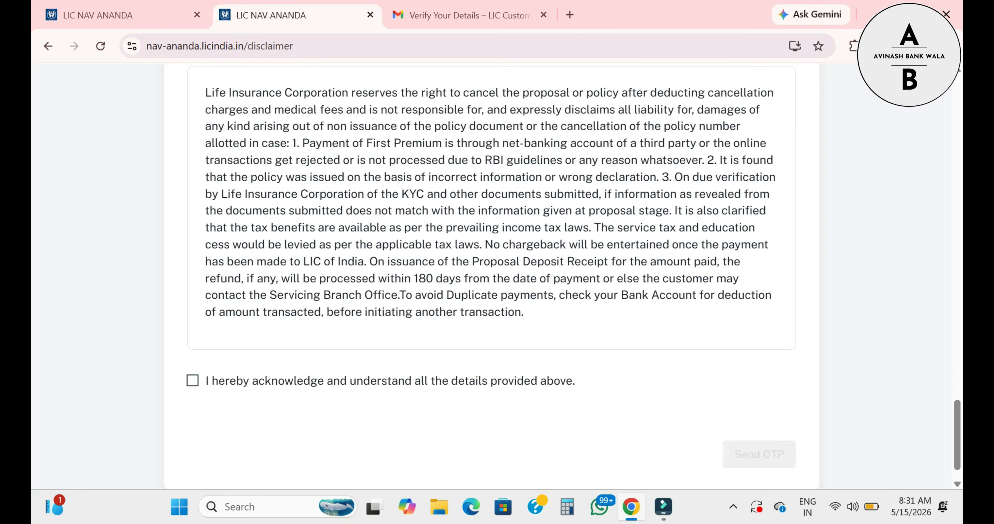
{"action": "left_click", "coordinate": [192, 381]}
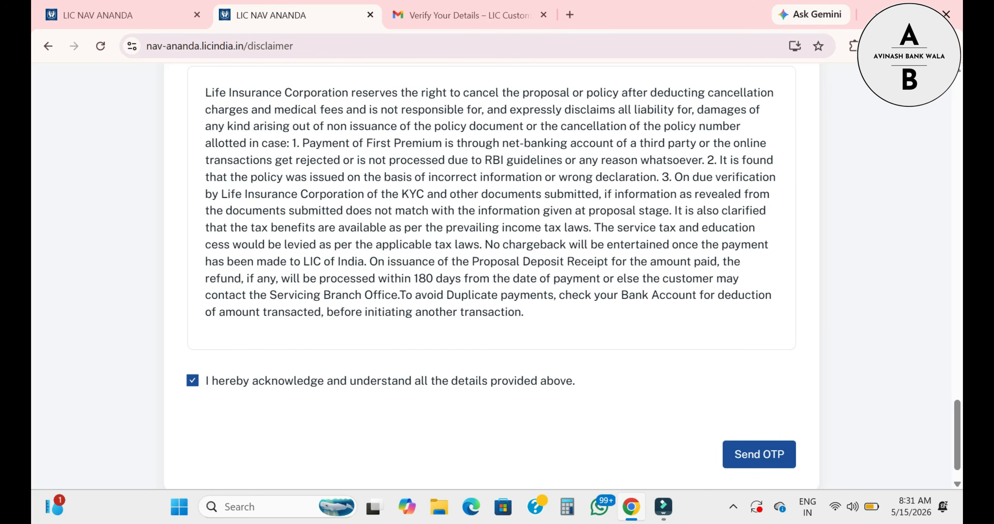
{"action": "left_click", "coordinate": [758, 454]}
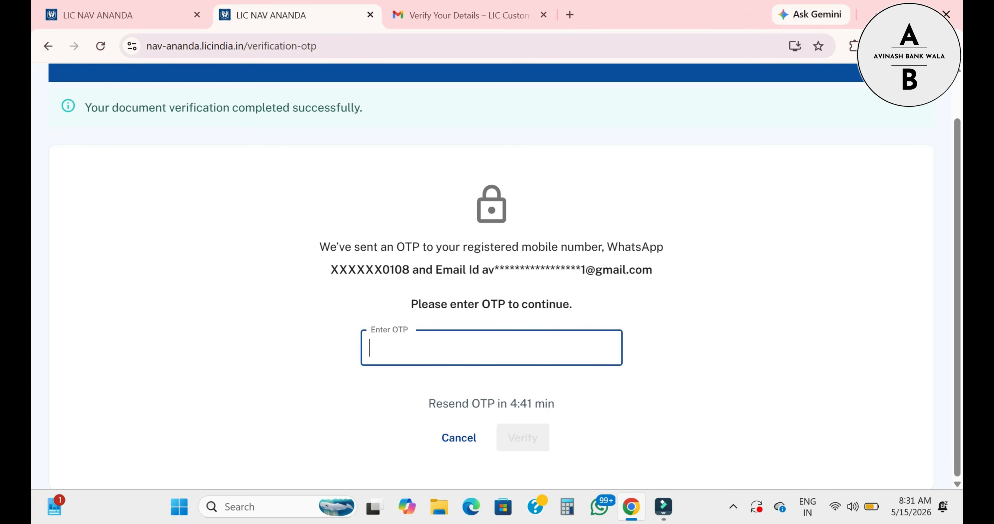
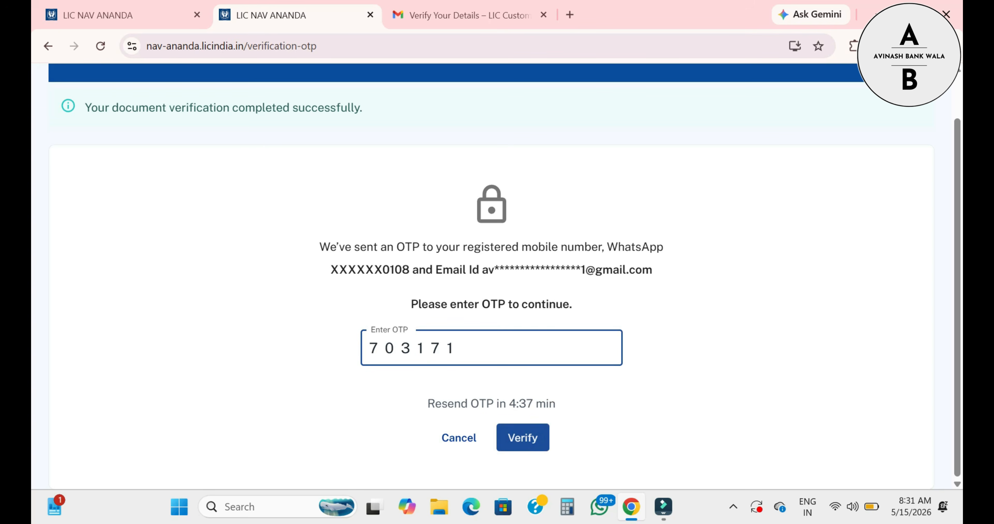
Enter the customer's OTP to complete verification and continue from the premium breakup to the payment gateway
{"action": "key", "text": "Return"}
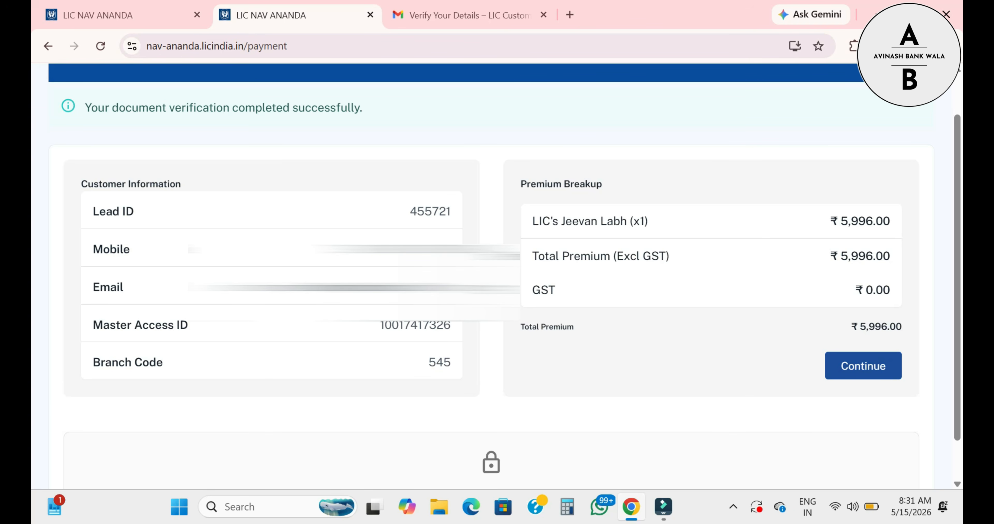
{"action": "left_click", "coordinate": [863, 366]}
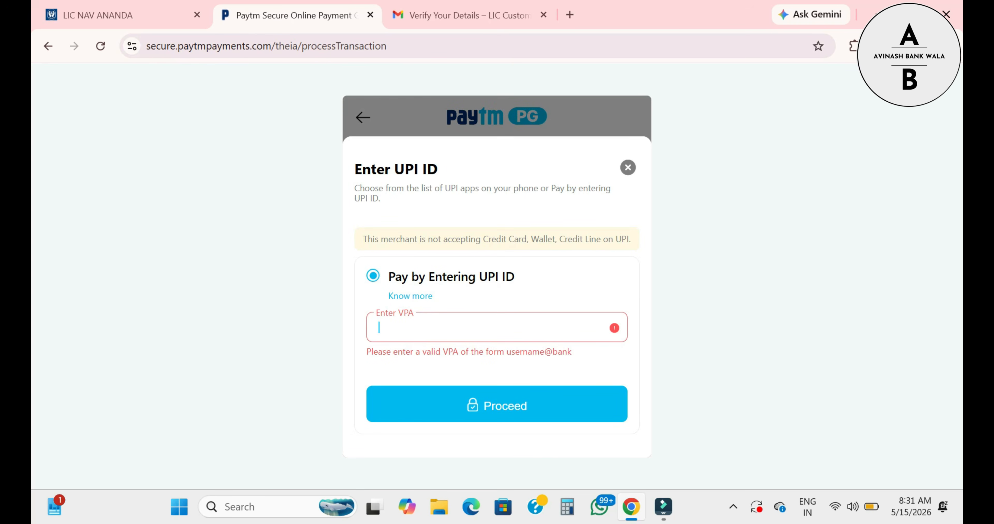
{"action": "left_click", "coordinate": [627, 168]}
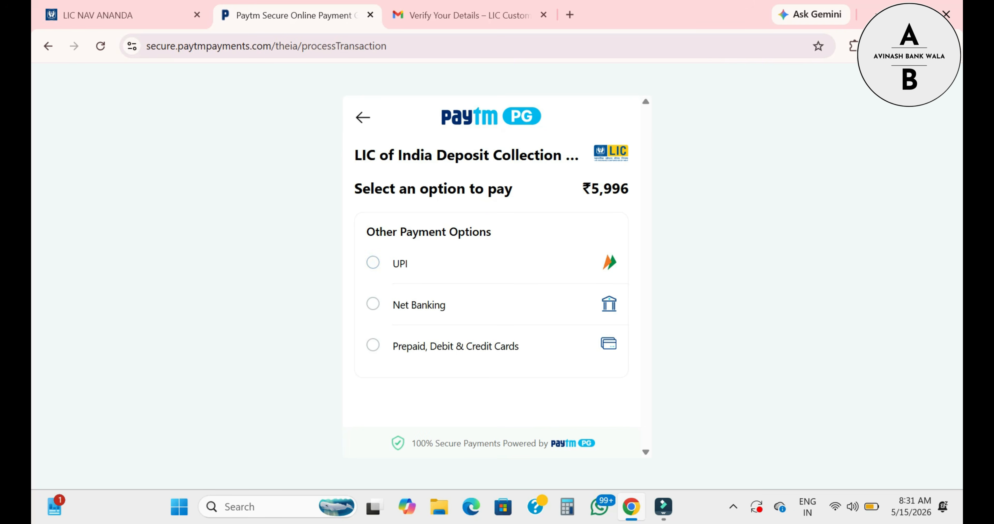
{"action": "left_click", "coordinate": [373, 304]}
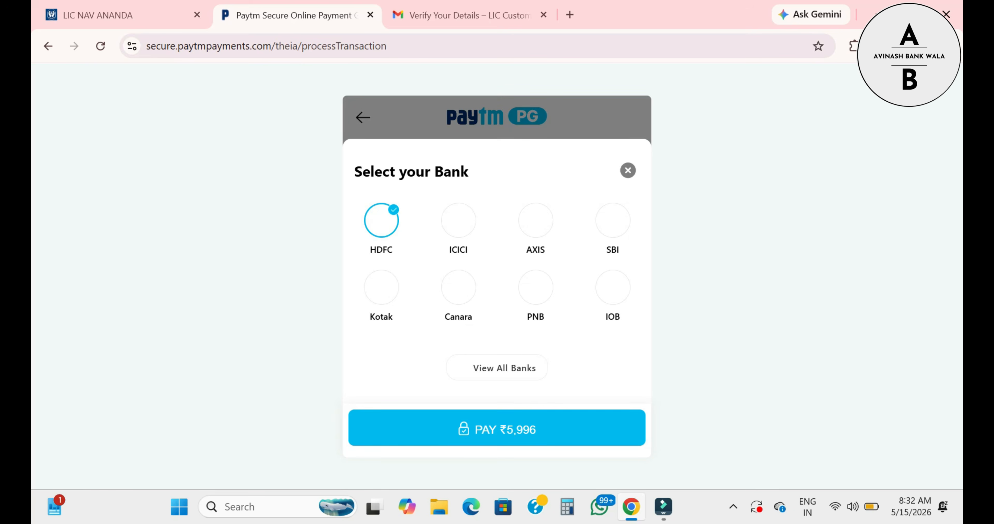
{"action": "left_click", "coordinate": [627, 170]}
Choose to pay by UPI ID, enter the payer's UPI ID and proceed with the premium payment
{"action": "left_click", "coordinate": [372, 263]}
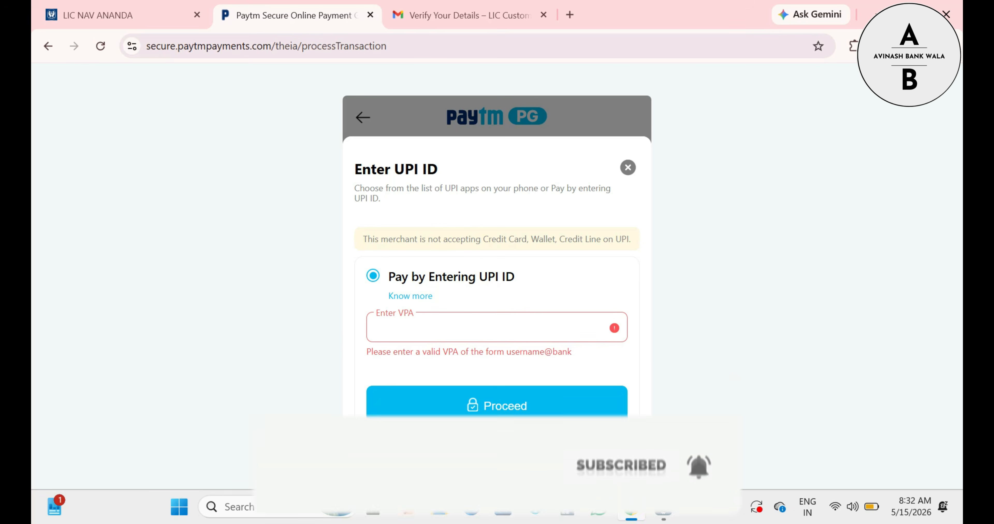
{"action": "type", "text": "A"}
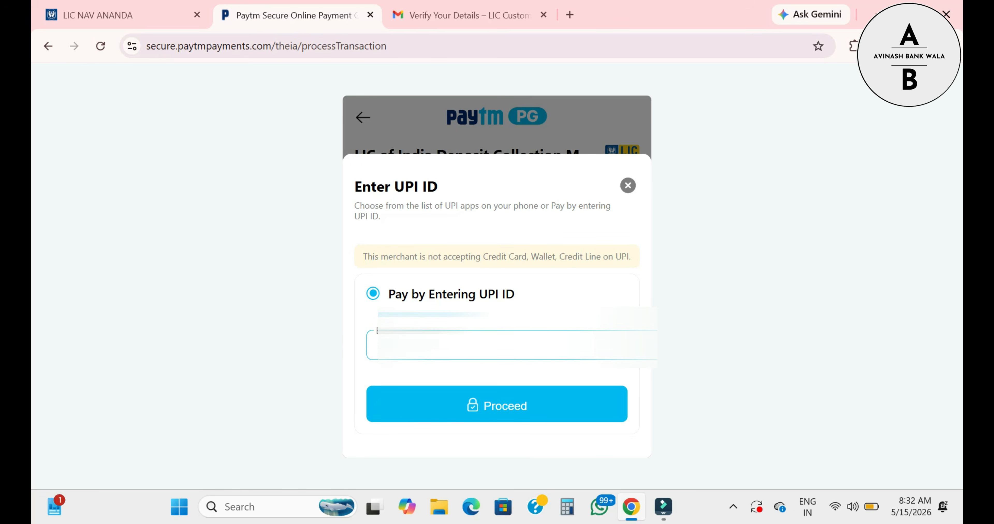
{"action": "key", "text": "ctrl+v"}
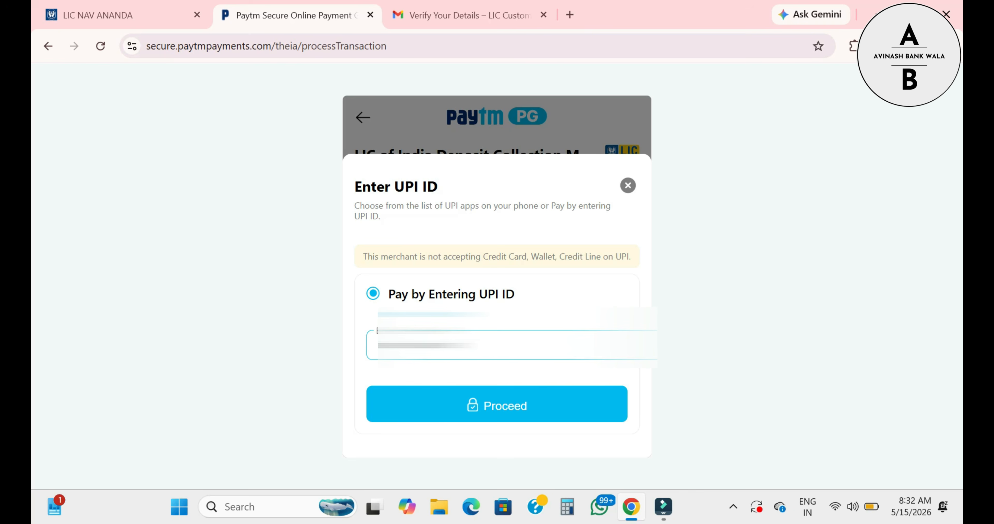
{"action": "type", "text": "..."}
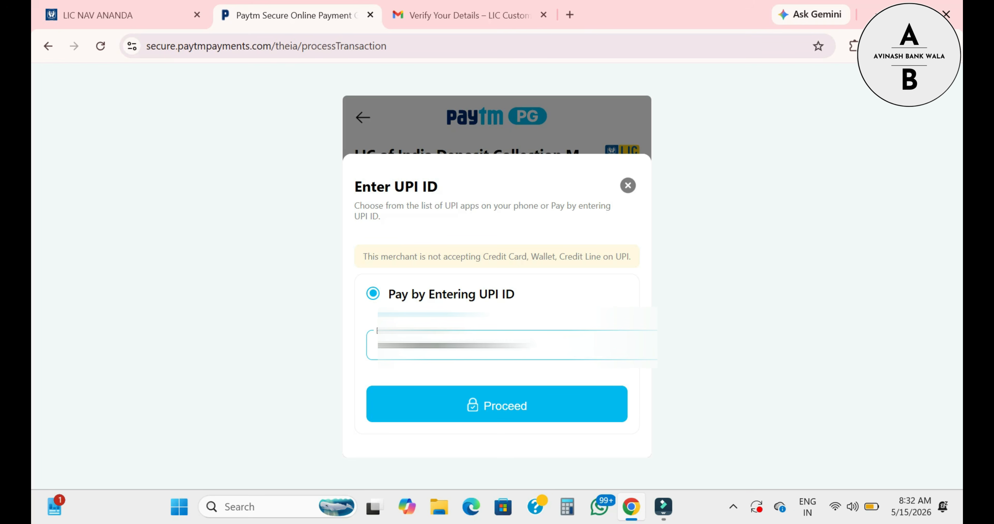
{"action": "type", "text": "..."}
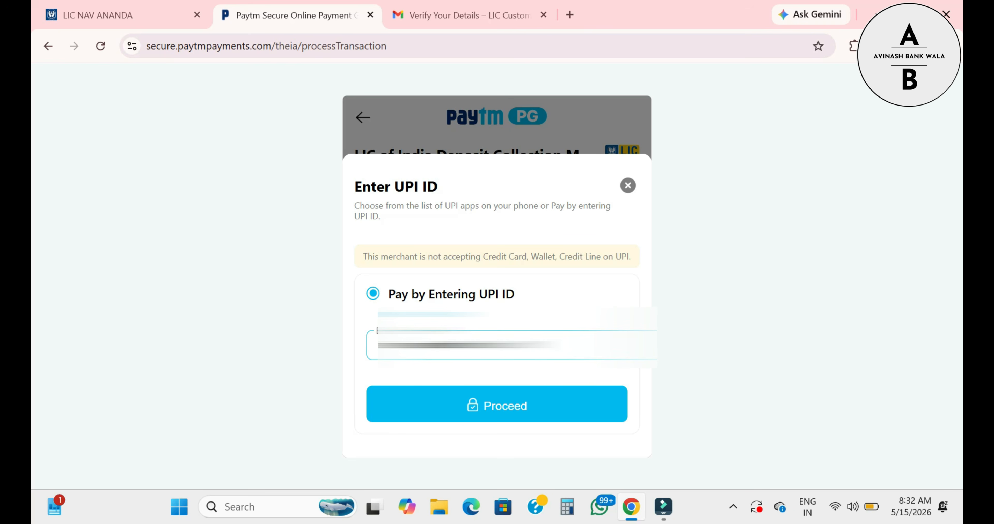
{"action": "type", "text": "@"}
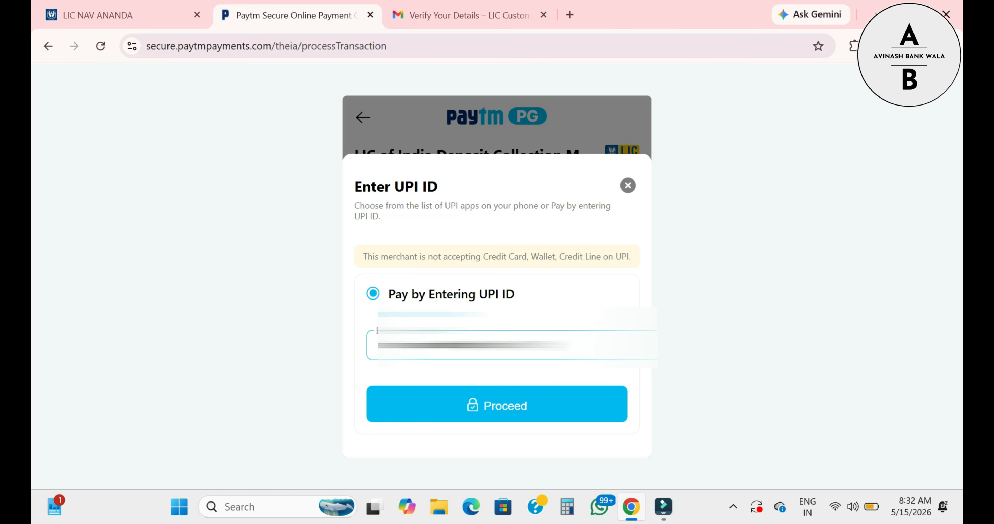
{"action": "type", "text": "..."}
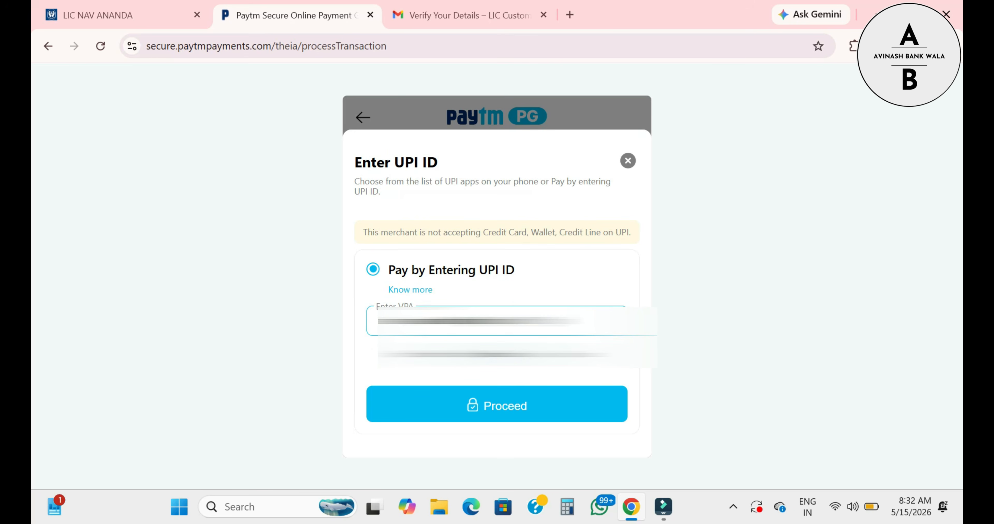
{"action": "type", "text": "..."}
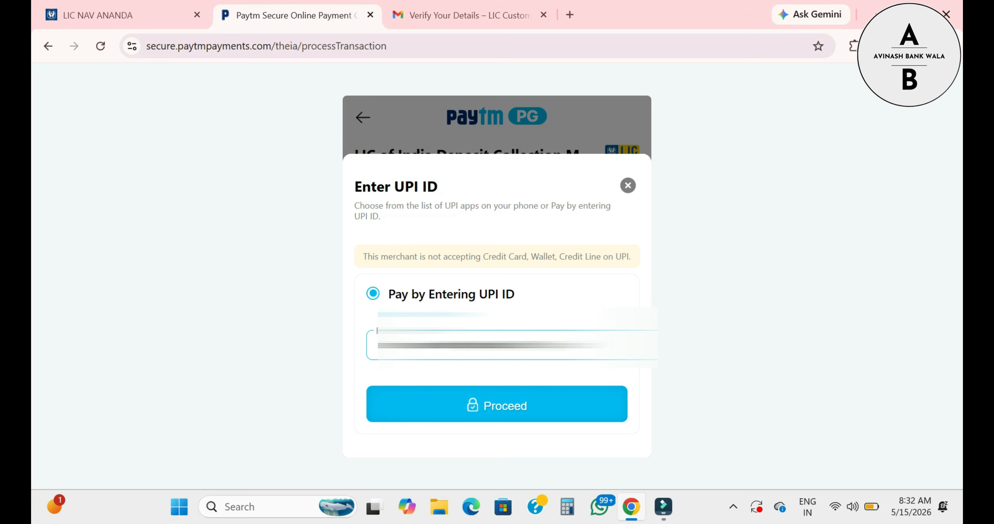
{"action": "key", "text": "Return"}
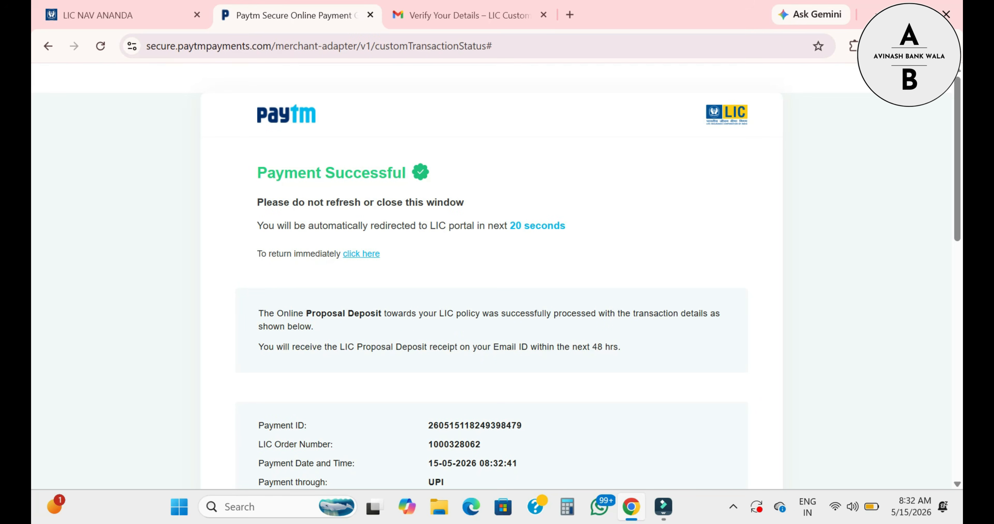
Save the Paytm payment receipt as a PDF in the 15052026 folder, adding the customer's first name after "Paytm Secure Online Payment Gateway"
{"action": "scroll", "coordinate": [497, 275], "scroll_direction": "down", "scroll_amount": 5}
{"action": "key", "text": "ctrl+p"}
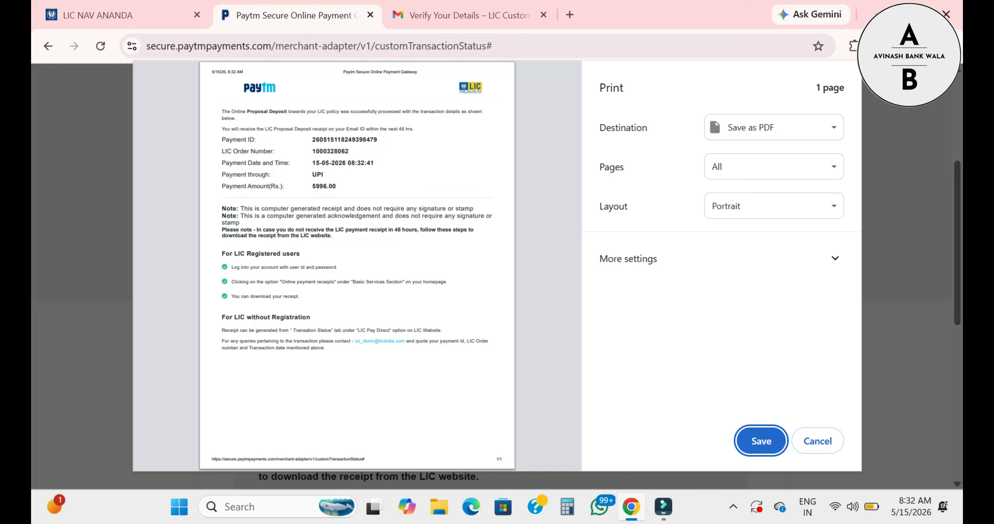
{"action": "key", "text": "Return"}
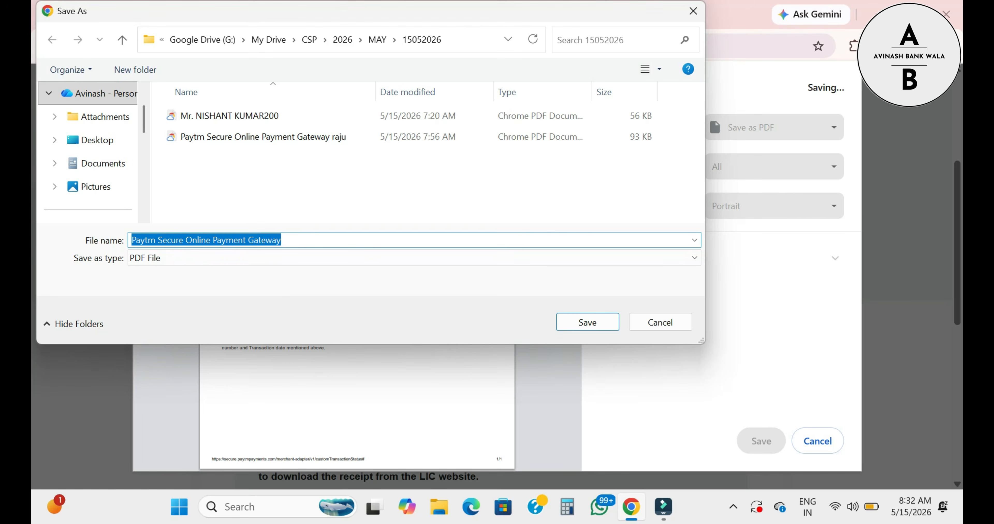
{"action": "key", "text": "End"}
{"action": "type", "text": "ad"}
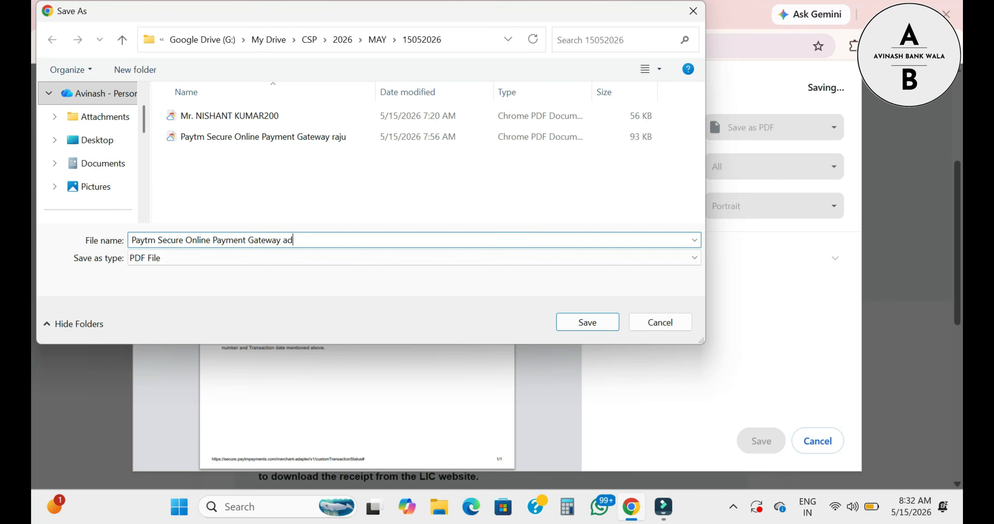
{"action": "type", "text": "itya"}
{"action": "key", "text": "Return"}
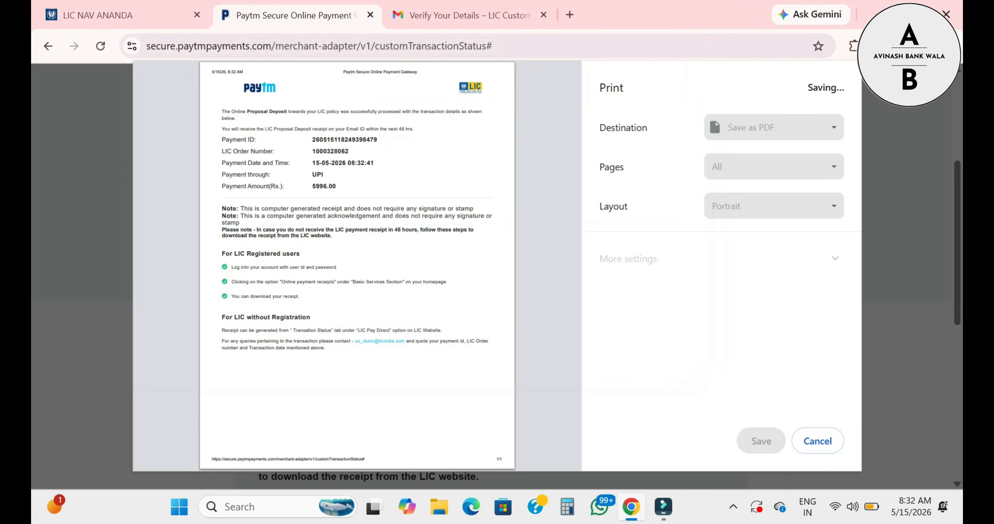
{"action": "scroll", "coordinate": [497, 276], "scroll_direction": "up", "scroll_amount": 5}
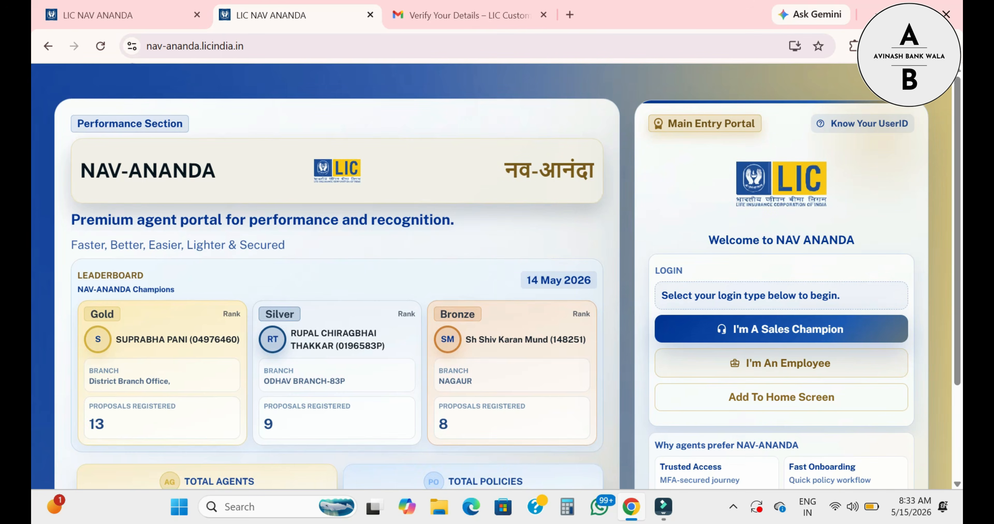
Return to the logged-in agent portal and search FPR with the proposal's access ID
{"action": "left_click", "coordinate": [98, 15]}
{"action": "left_click", "coordinate": [78, 232]}
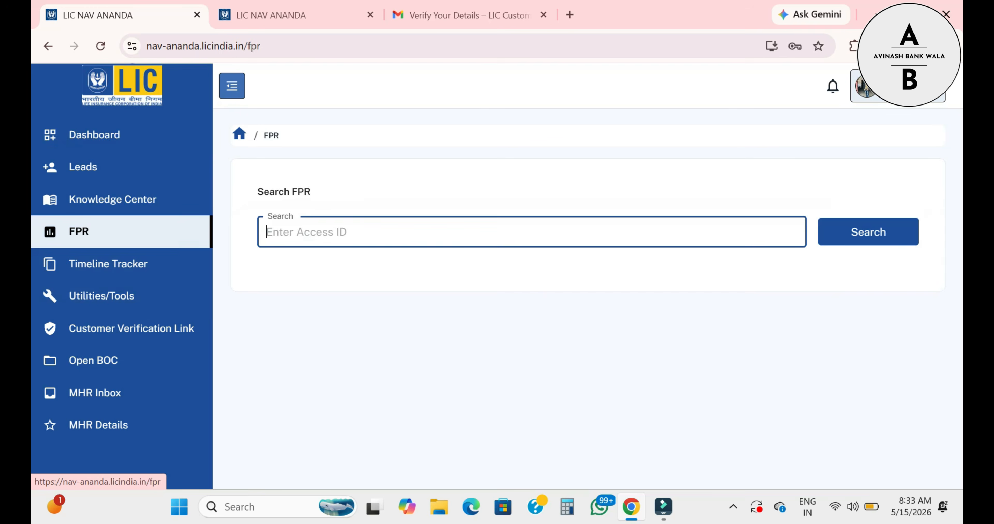
{"action": "key", "text": "ctrl+v"}
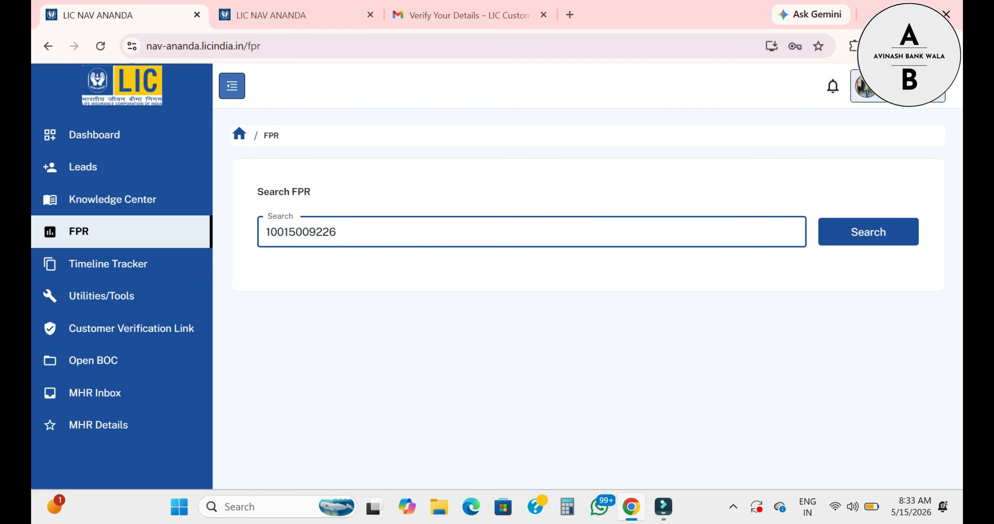
{"action": "key", "text": "Return"}
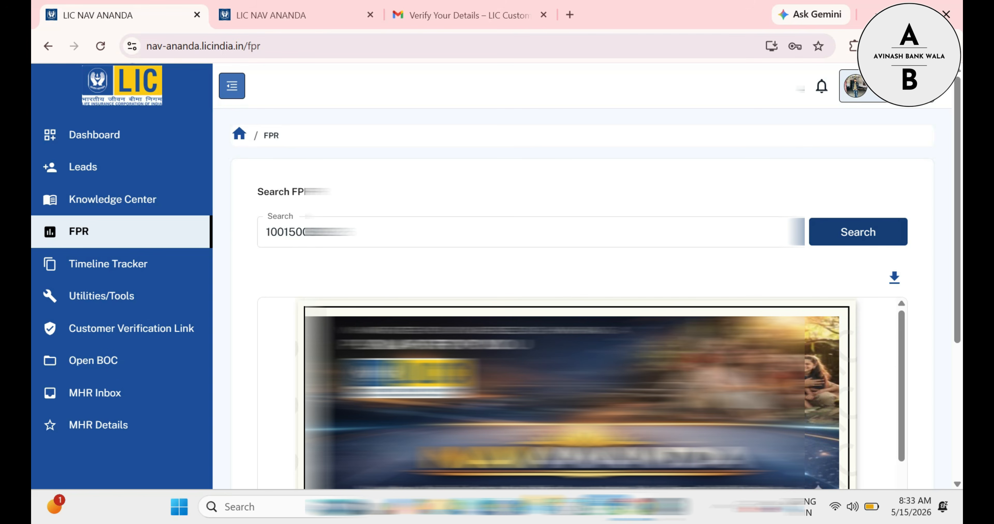
Review the first premium receipt found for the proposal and download it as a PDF
{"action": "scroll", "coordinate": [571, 366], "scroll_direction": "down", "scroll_amount": 5}
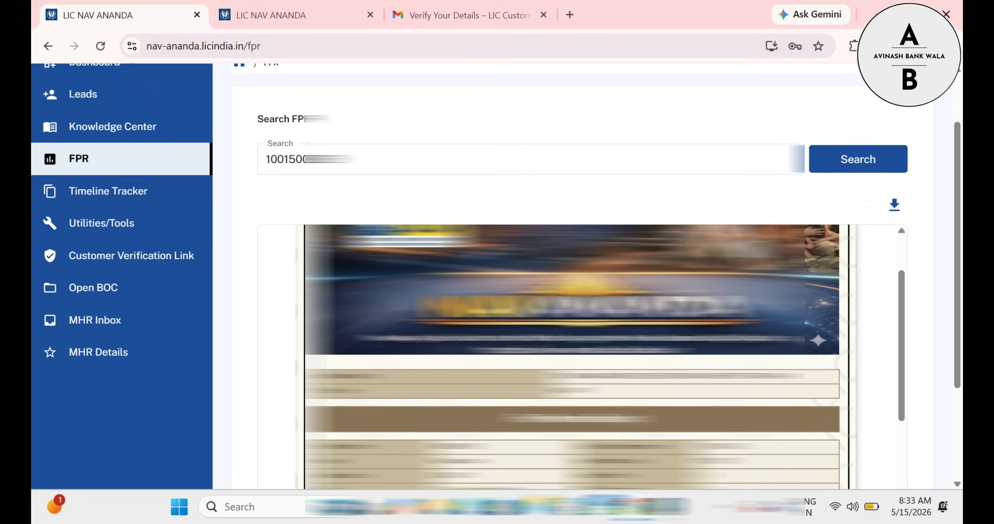
{"action": "scroll", "coordinate": [571, 347], "scroll_direction": "down", "scroll_amount": 10}
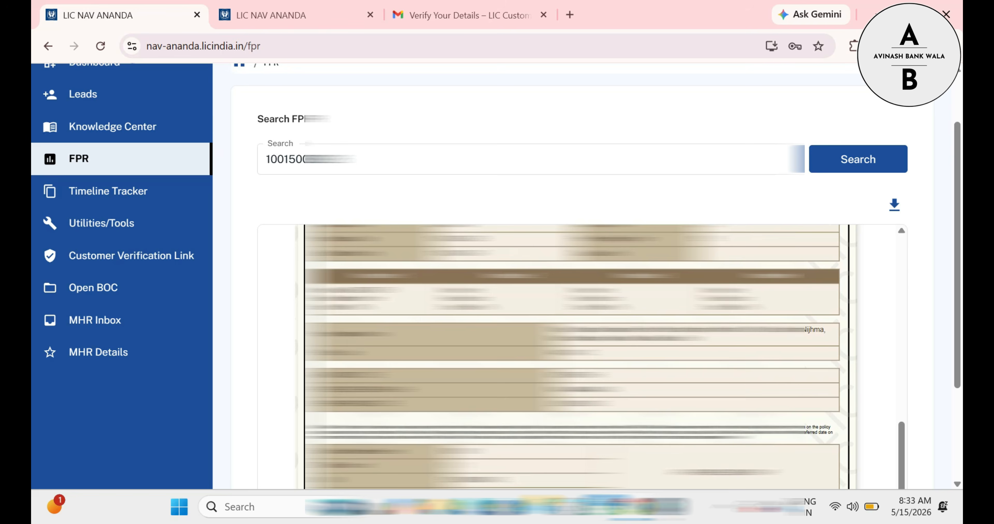
{"action": "scroll", "coordinate": [571, 270], "scroll_direction": "up", "scroll_amount": 15}
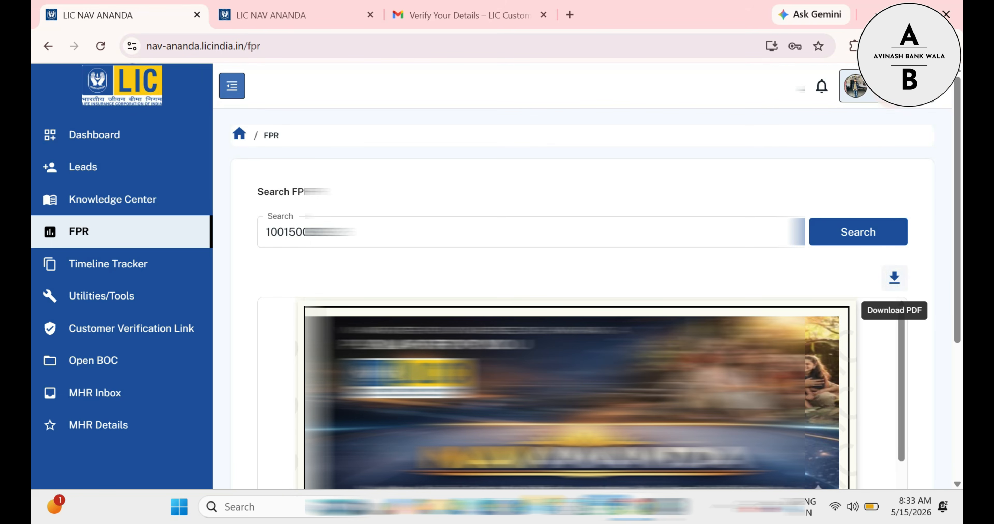
{"action": "left_click", "coordinate": [894, 279]}
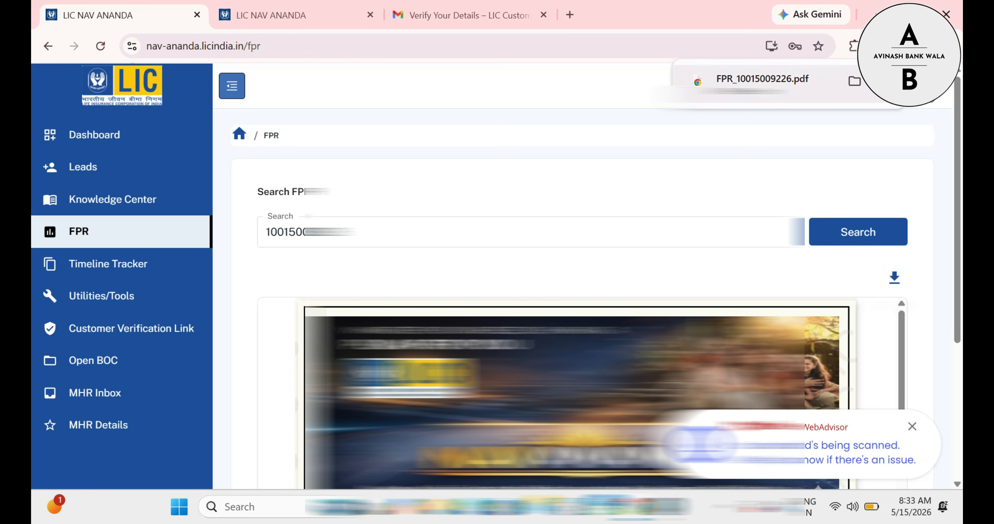
Try to open the downloaded receipt PDF, reload its page and close it
{"action": "left_click", "coordinate": [752, 79]}
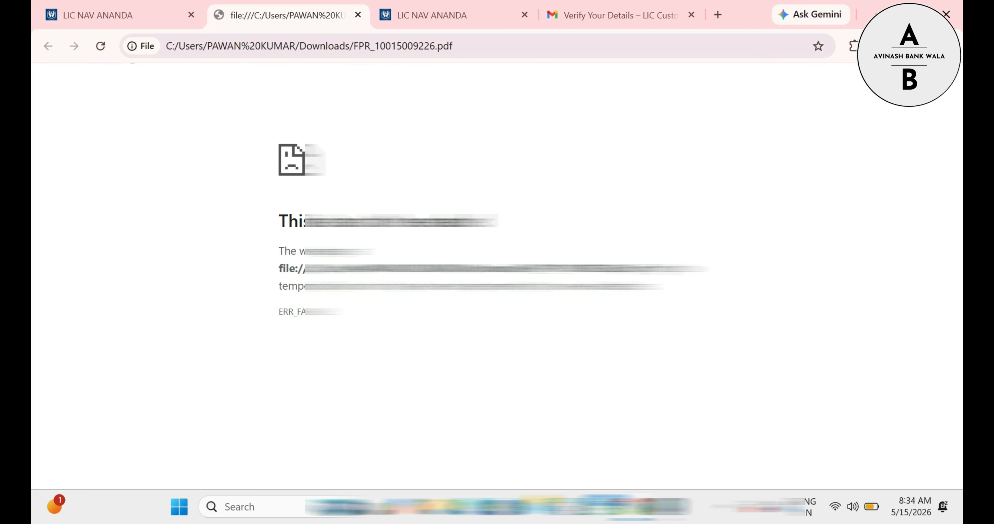
{"action": "left_click", "coordinate": [101, 46]}
{"action": "left_click", "coordinate": [101, 45]}
{"action": "left_click", "coordinate": [100, 46]}
{"action": "left_click", "coordinate": [358, 15]}
Open the downloaded First Premium Receipt PDF from the recent download history and examine its policy details
{"action": "left_click", "coordinate": [890, 46]}
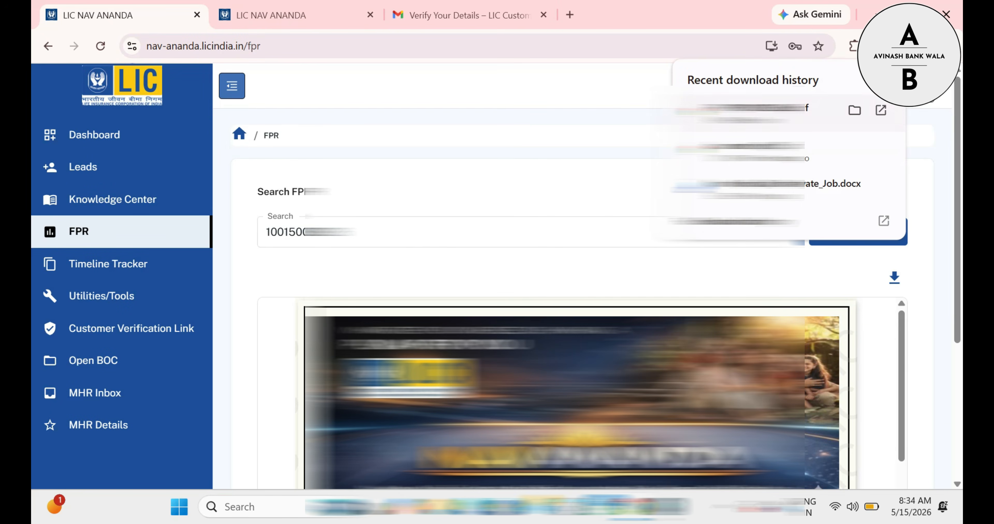
{"action": "left_click", "coordinate": [752, 114]}
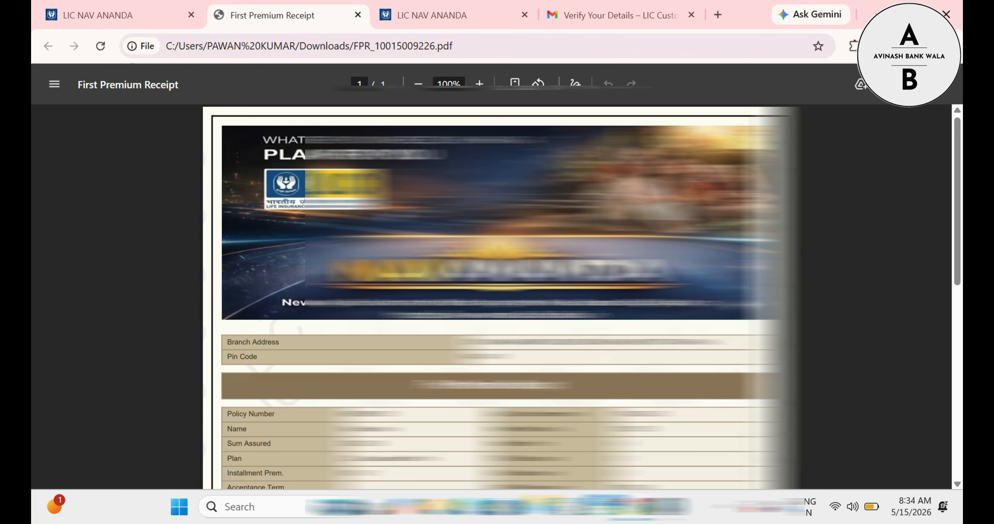
{"action": "scroll", "coordinate": [498, 297], "scroll_direction": "down", "scroll_amount": 2}
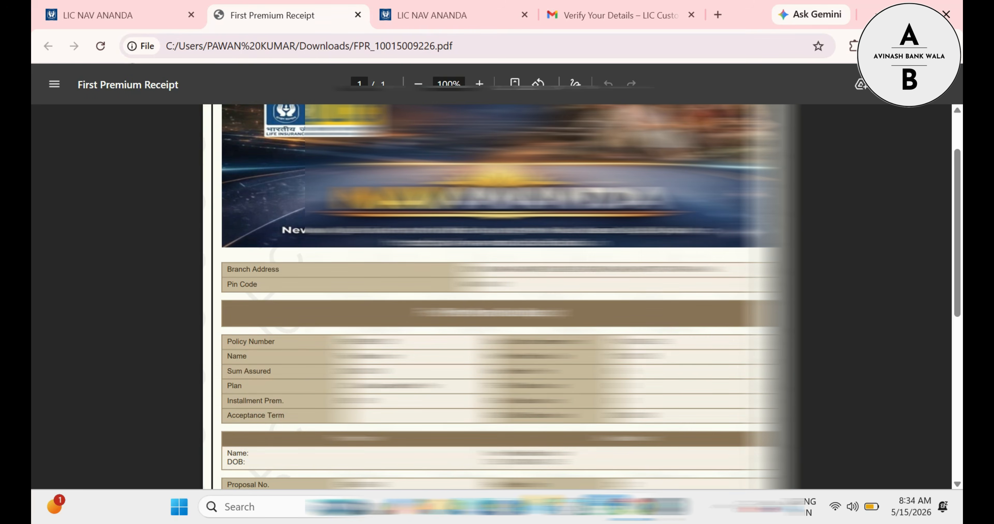